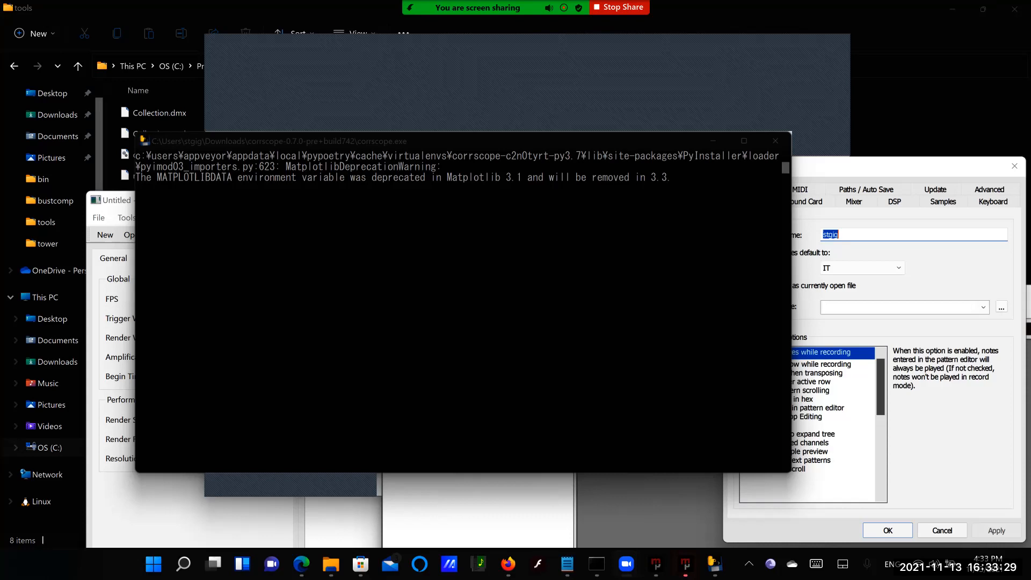
# - Switch to the main OpenMPT window and maximize it
pyautogui.click(656, 564)
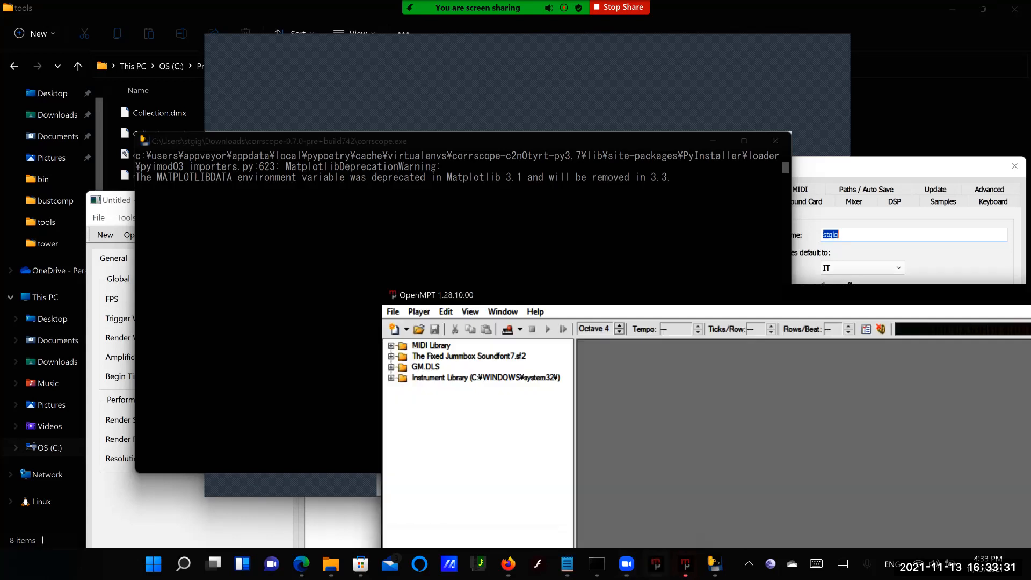
pyautogui.press('super+Up')
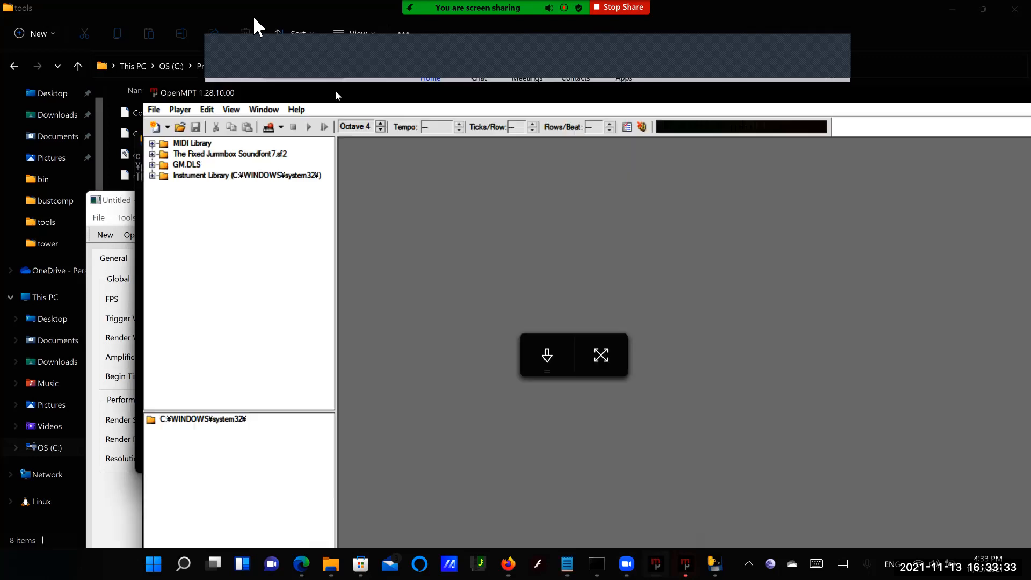
pyautogui.doubleClick(246, 9)
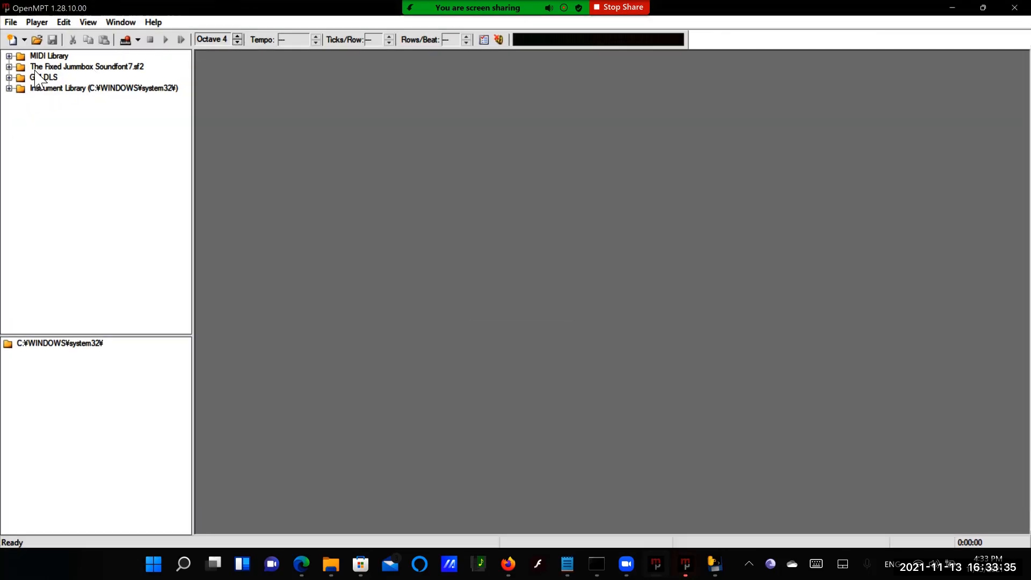
# - Remove the GM.DLS sound bank from the library tree
pyautogui.click(40, 78)
pyautogui.rightClick(41, 78)
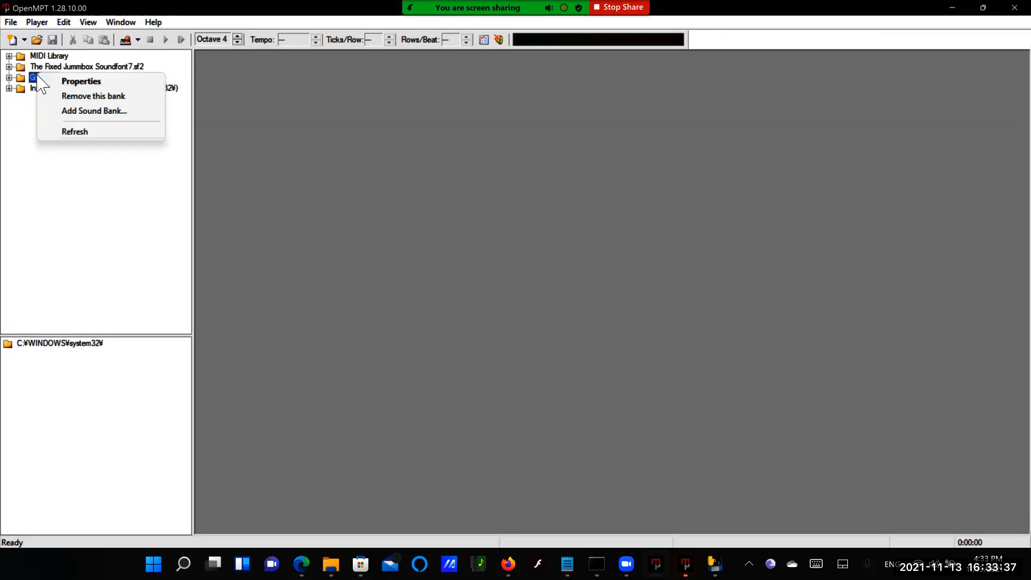
pyautogui.click(69, 94)
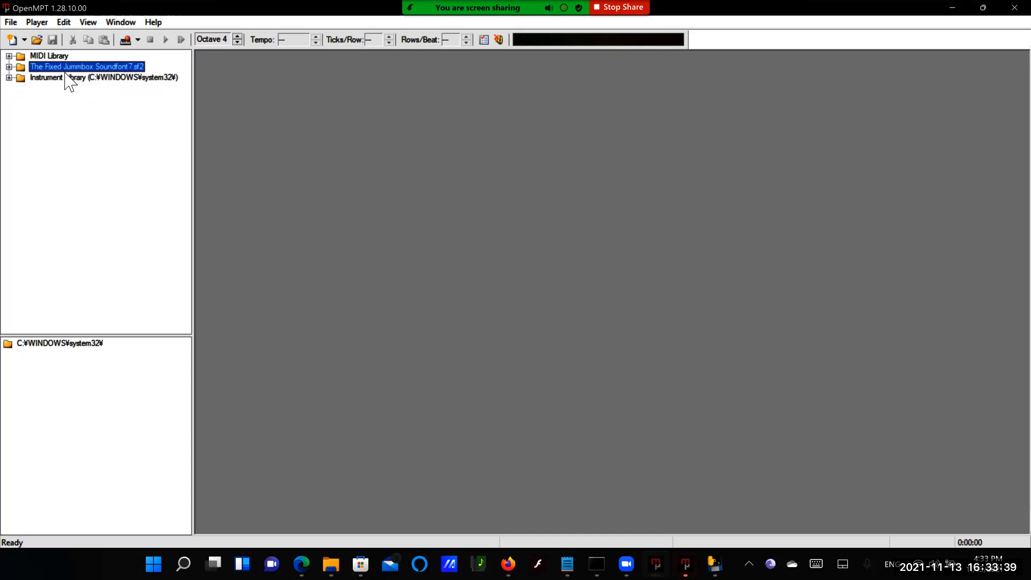
# - Open the setup's MIDI settings and review the aftertouch recording options and the file import's quantize, ticks per row and pattern size
pyautogui.click(89, 21)
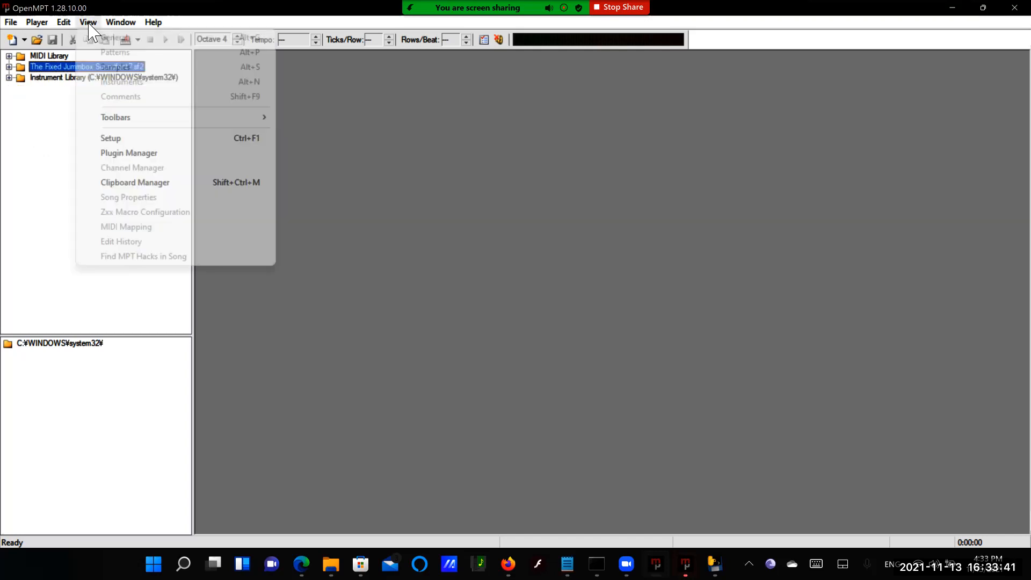
pyautogui.click(122, 140)
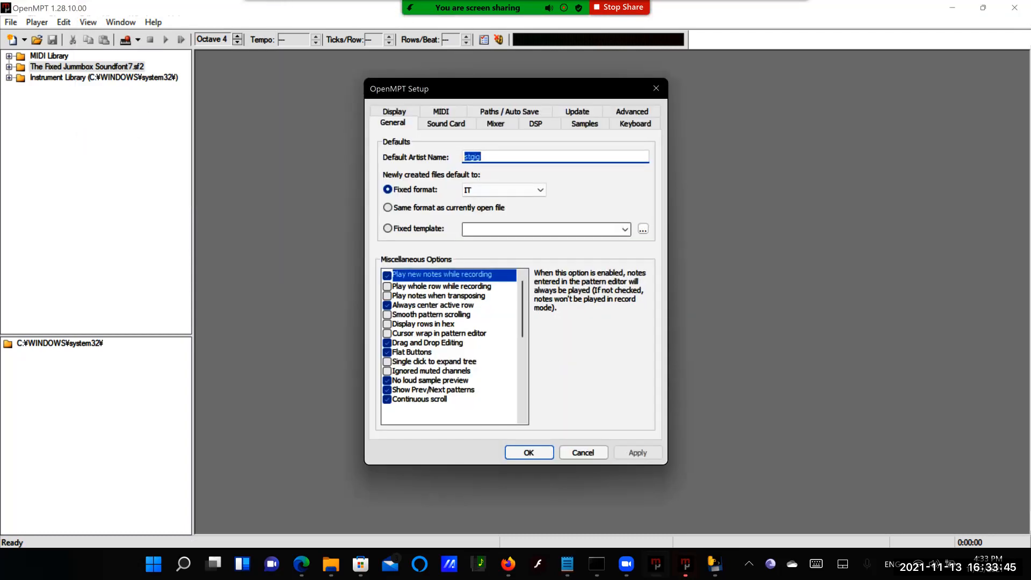
pyautogui.click(442, 111)
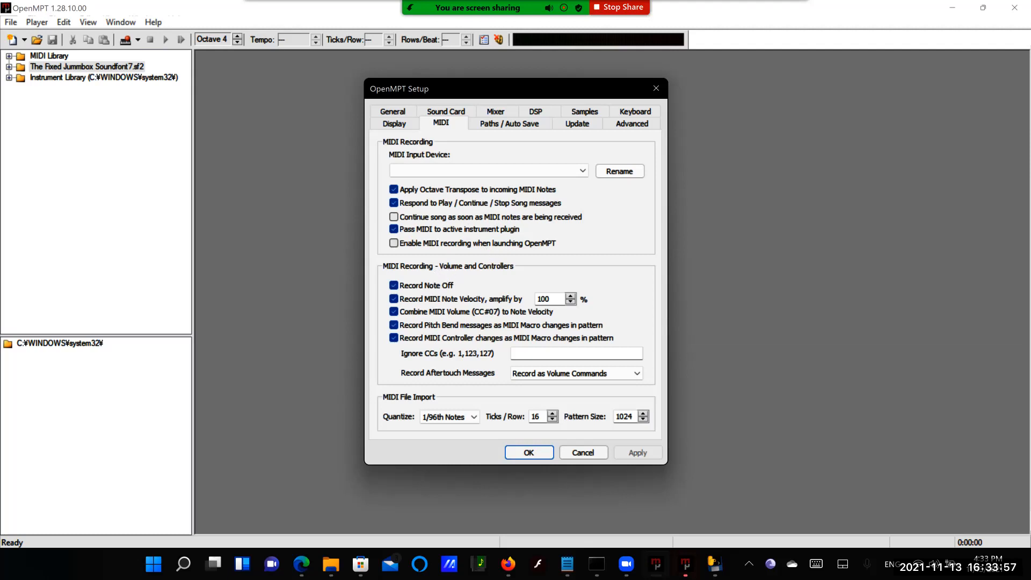
pyautogui.click(575, 373)
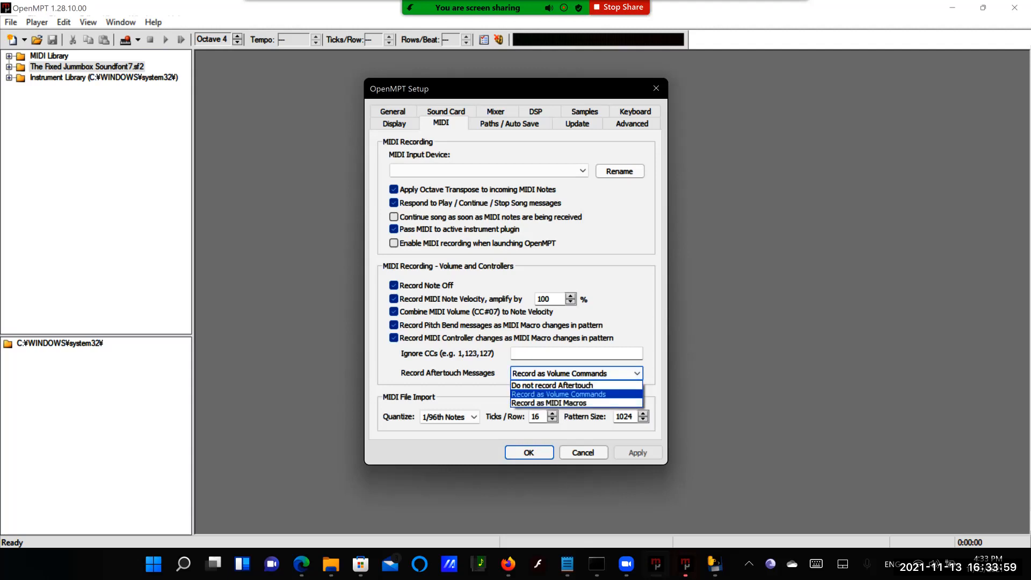
pyautogui.click(574, 374)
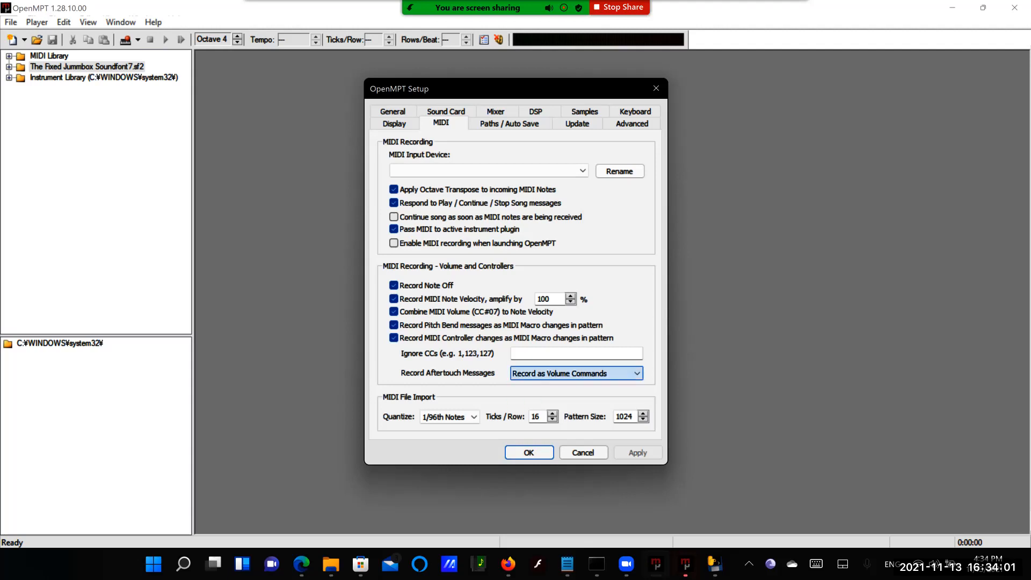
pyautogui.click(450, 416)
pyautogui.click(450, 417)
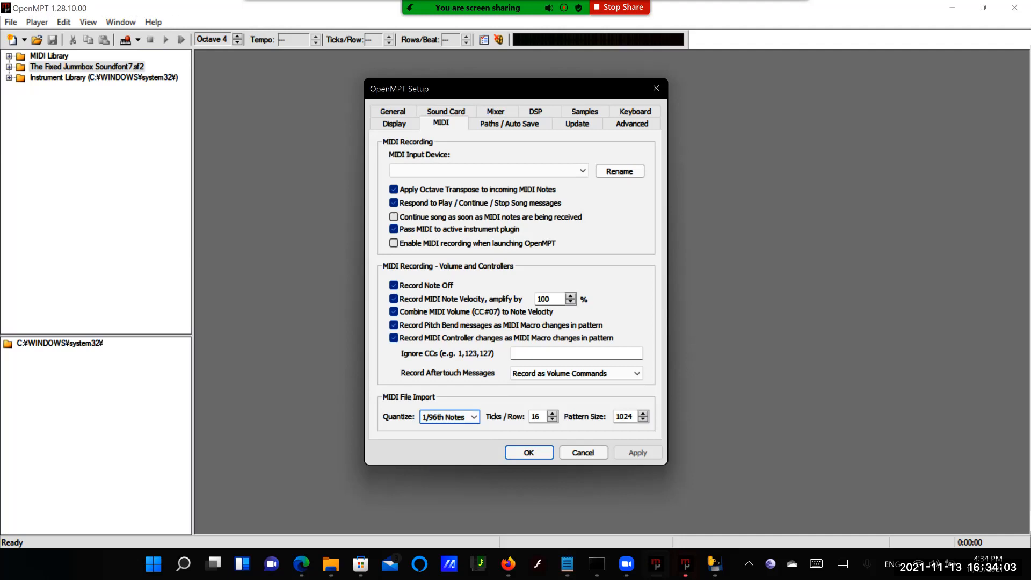
pyautogui.click(545, 415)
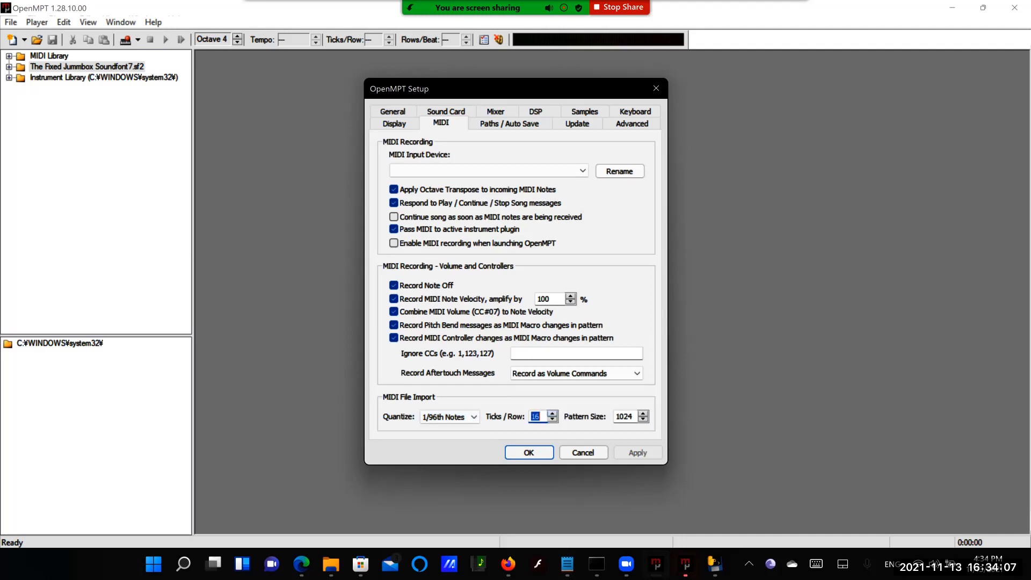
pyautogui.click(633, 412)
pyautogui.doubleClick(632, 417)
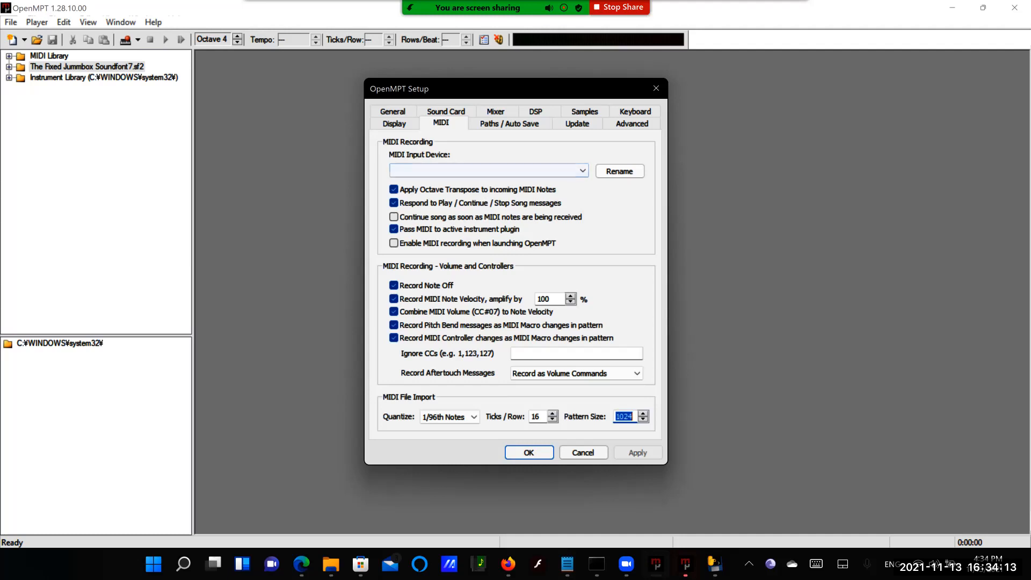
# - Try Dry/Wet ratio as the default plugin volume command handling, review the DSP settings, and close the setup without saving
pyautogui.click(584, 112)
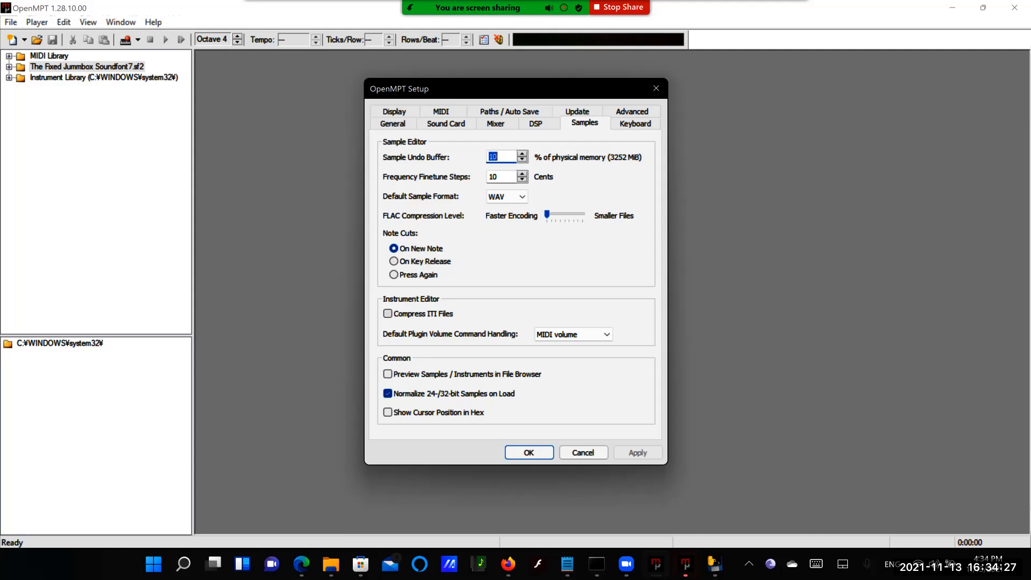
pyautogui.click(388, 314)
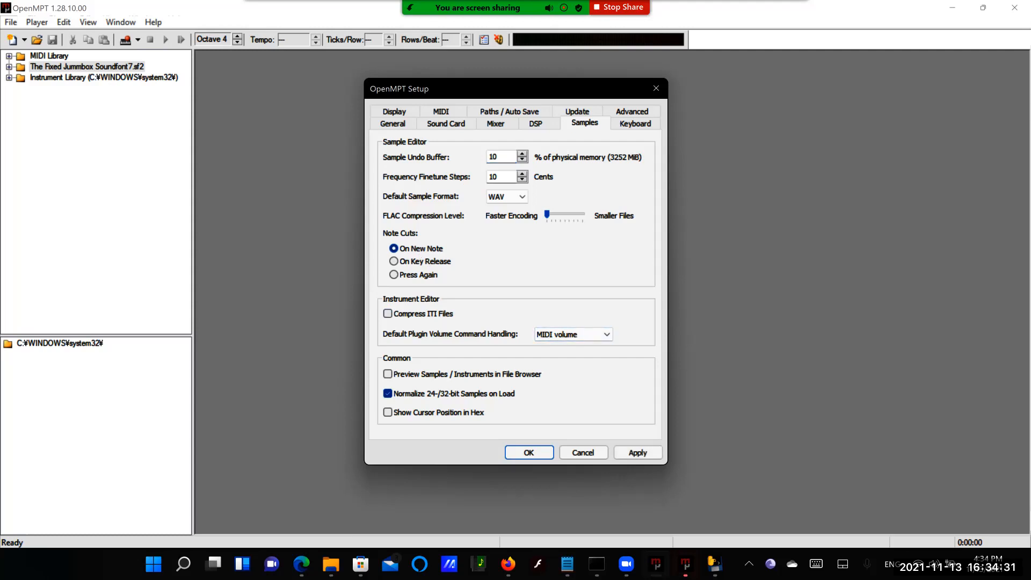
pyautogui.click(574, 335)
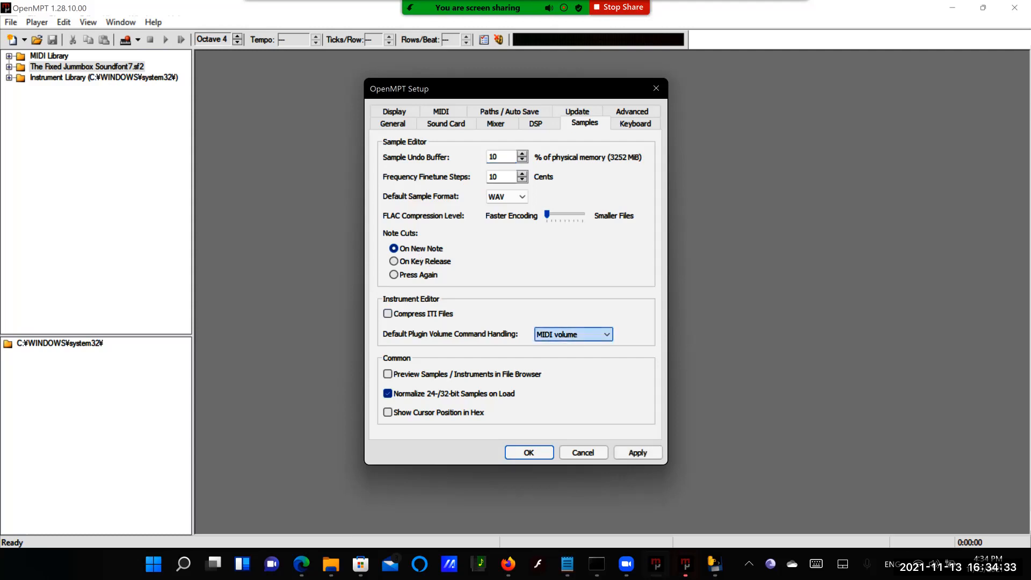
pyautogui.click(558, 355)
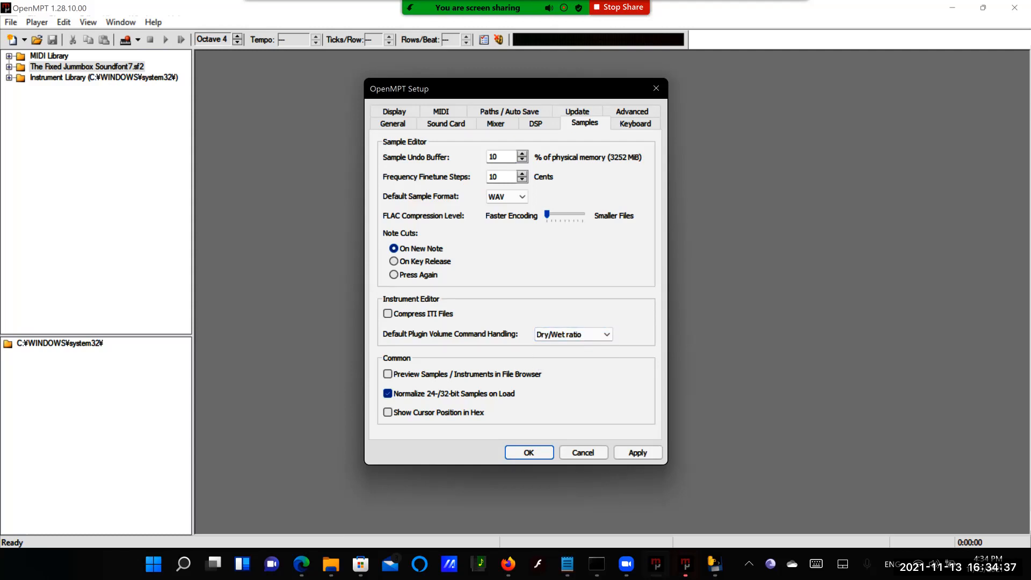
pyautogui.click(573, 335)
pyautogui.click(559, 346)
pyautogui.click(537, 124)
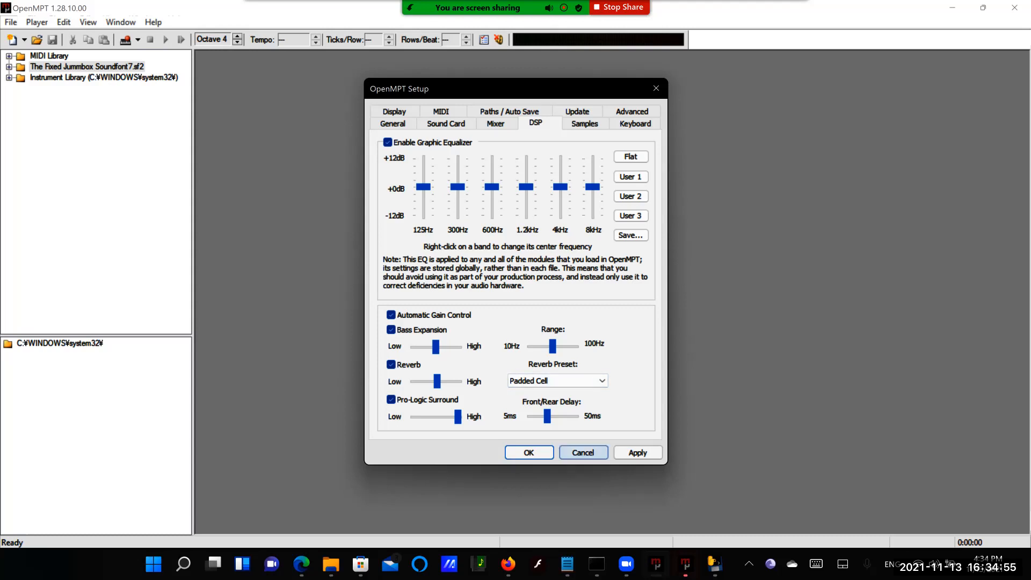
pyautogui.click(583, 453)
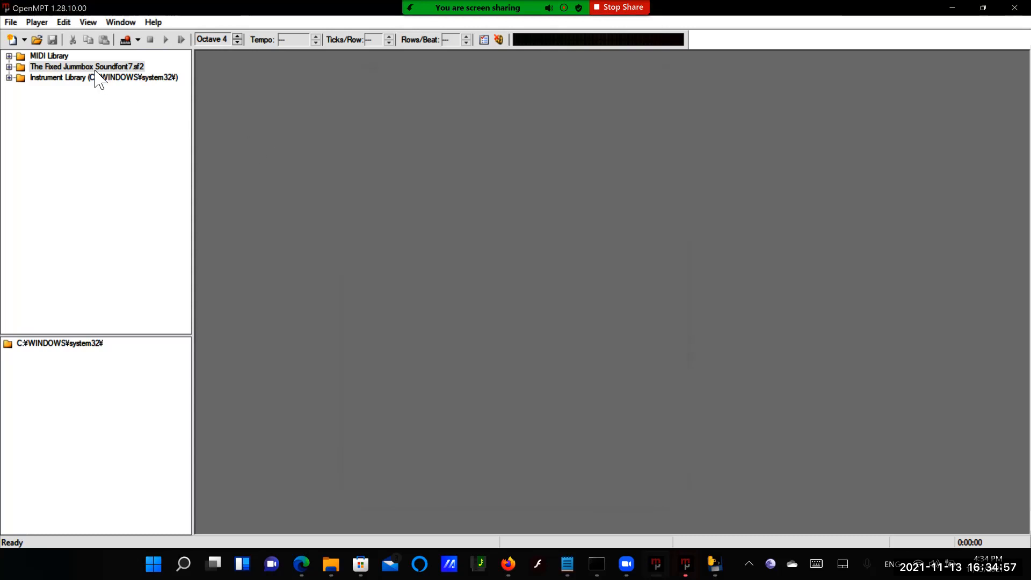
# - Remove the The Fixed Jummbox Soundfont7.sf2 sound bank from the library tree
pyautogui.click(11, 22)
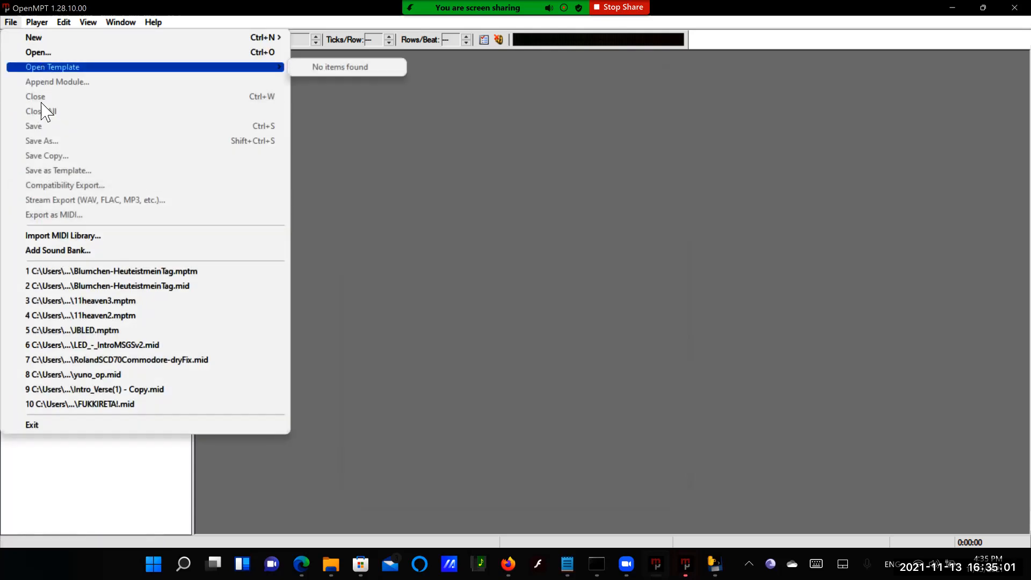
pyautogui.click(330, 155)
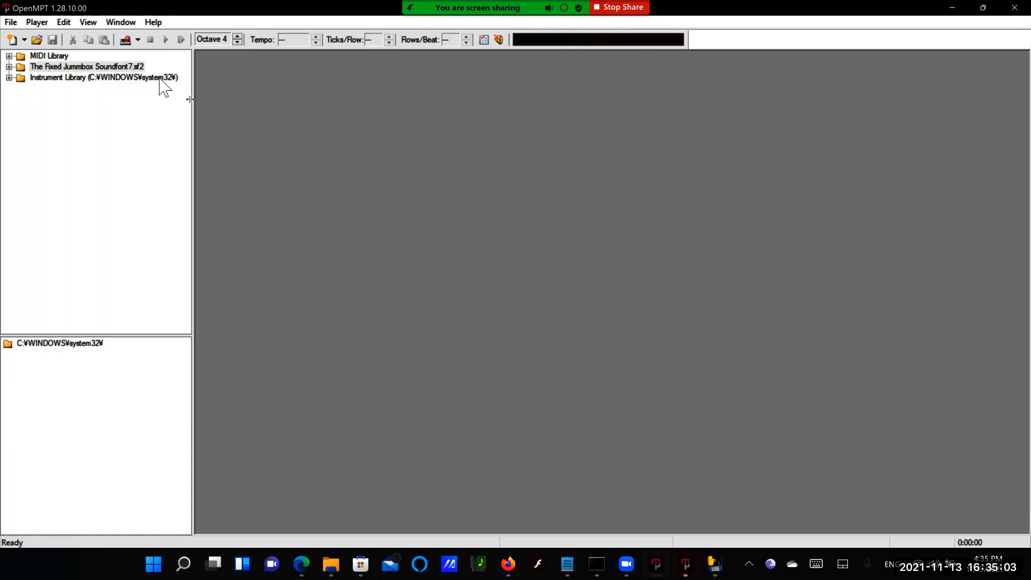
pyautogui.rightClick(117, 70)
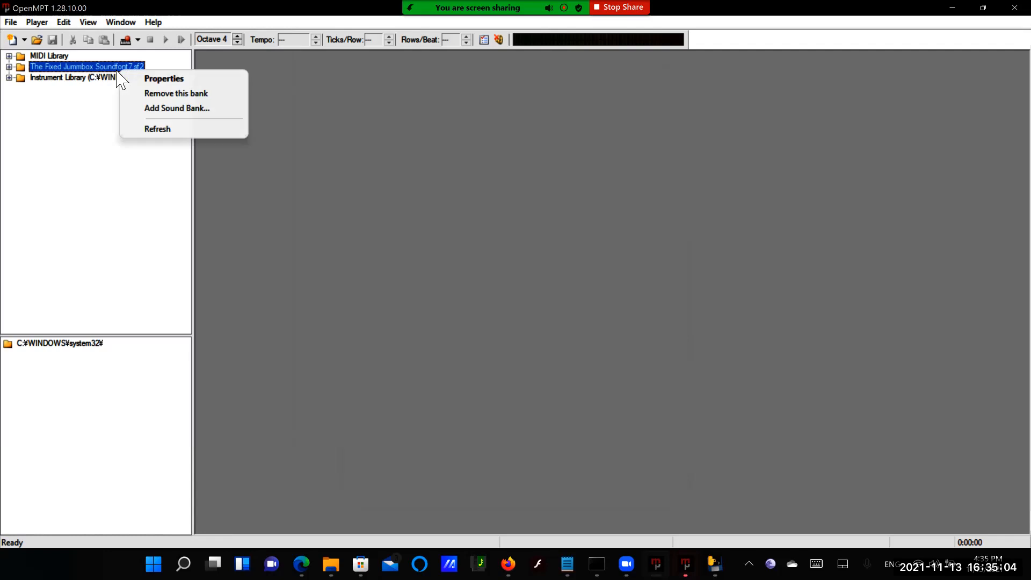
pyautogui.click(164, 93)
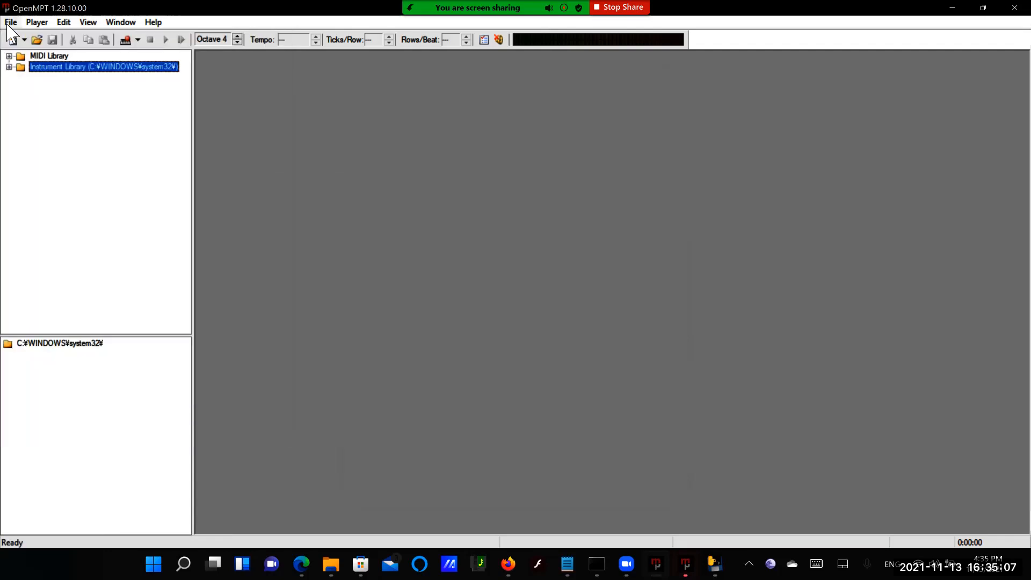
# - Import the The Fixed Jummbox Soundfont7 file from Downloads as the MIDI library, replacing all instruments instead of only the missing ones
pyautogui.click(10, 23)
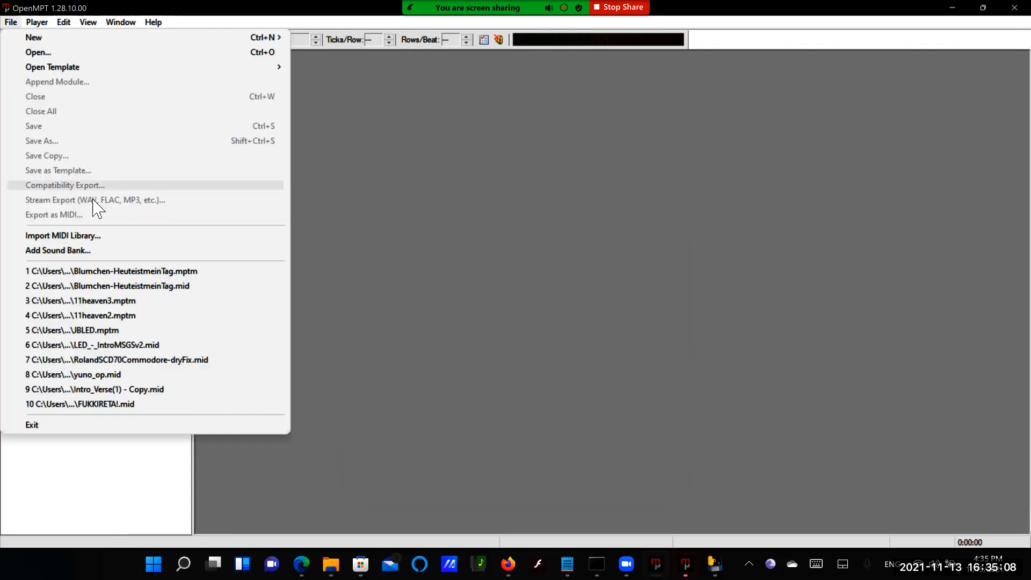
pyautogui.click(95, 235)
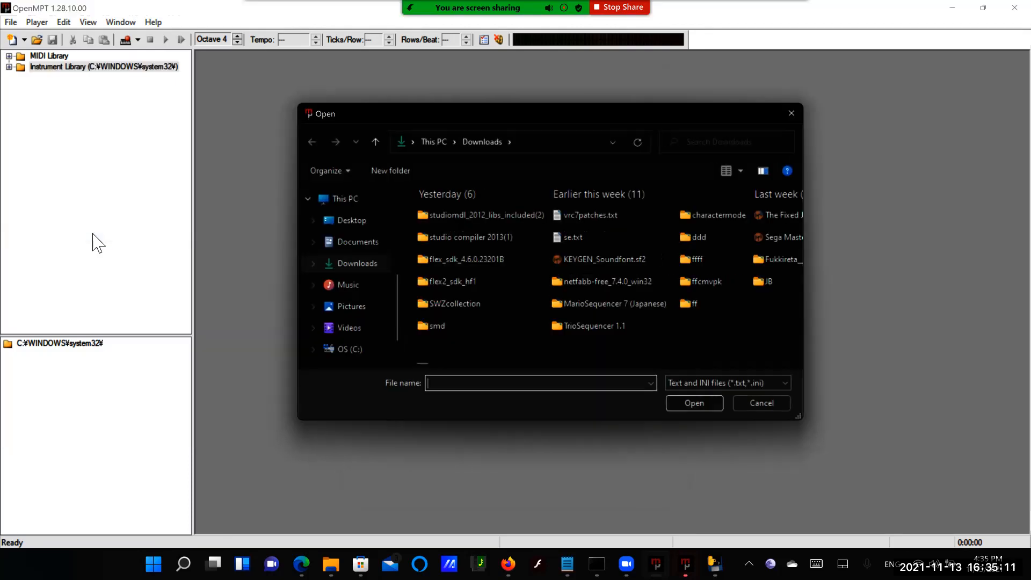
pyautogui.write('The')
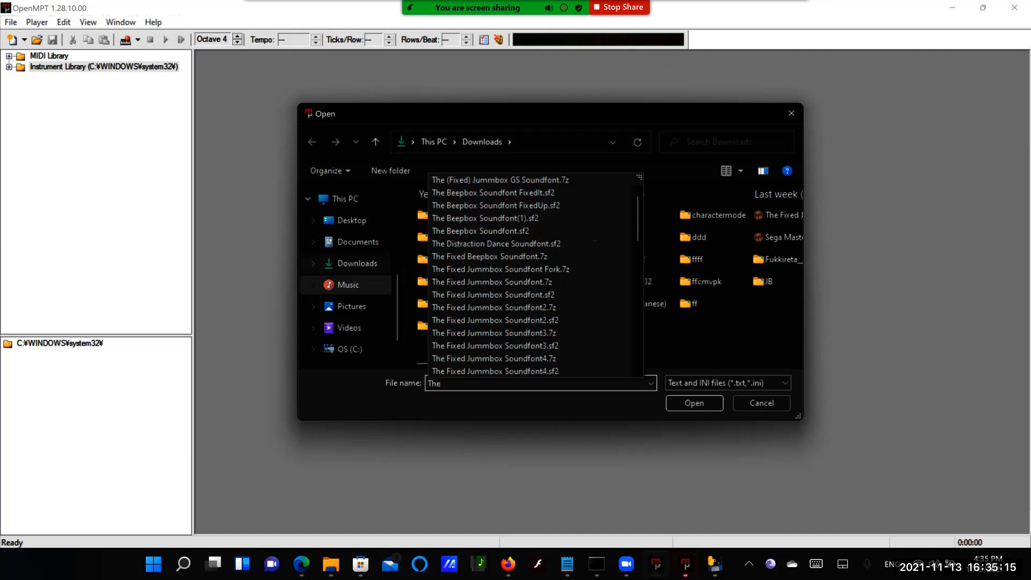
pyautogui.scroll(-3, 529, 323)
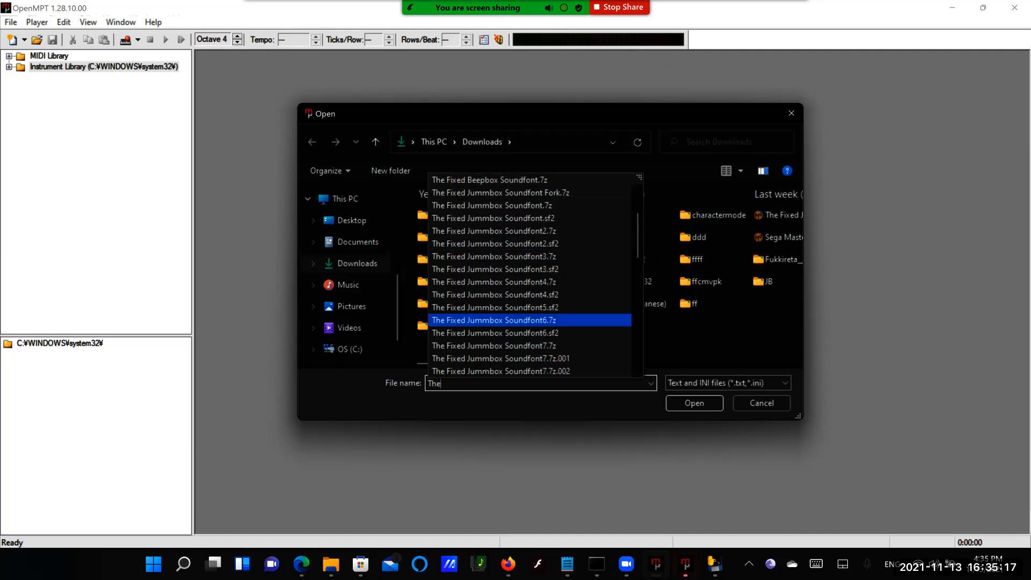
pyautogui.click(529, 346)
pyautogui.click(694, 403)
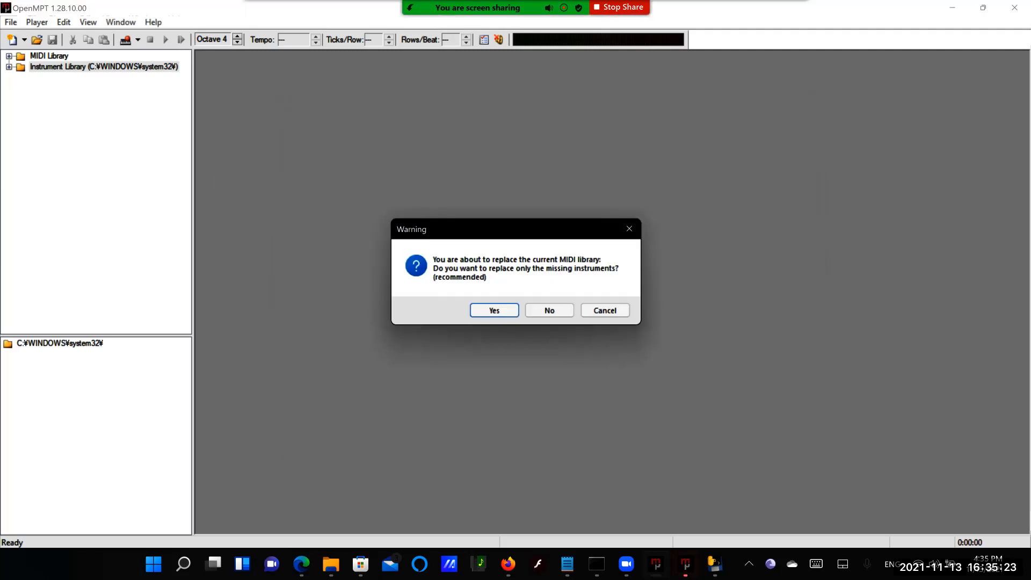
pyautogui.click(549, 310)
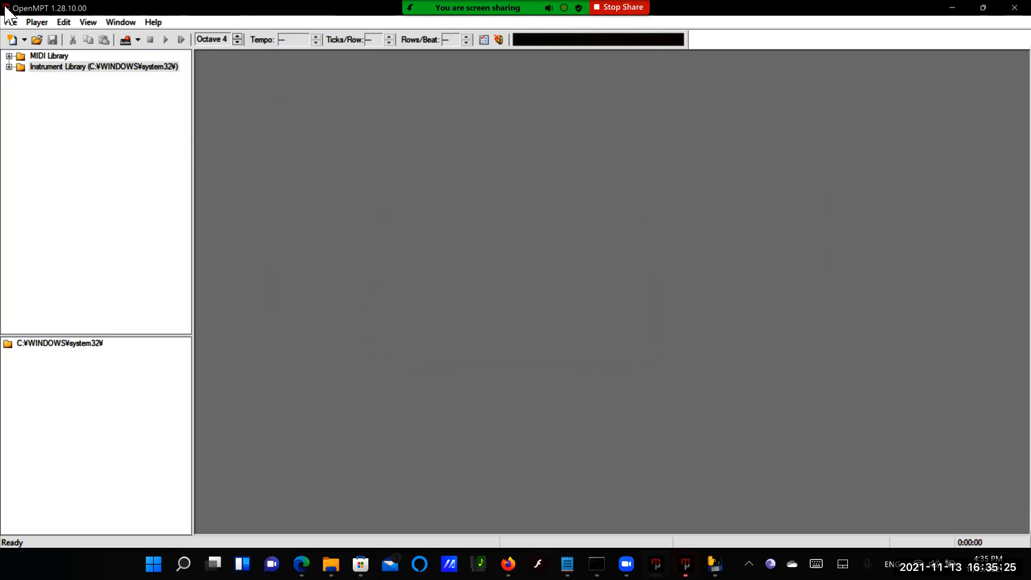
# - Add The Fixed Jummbox Soundfont7.sf2 from Downloads as a sound bank
pyautogui.click(11, 22)
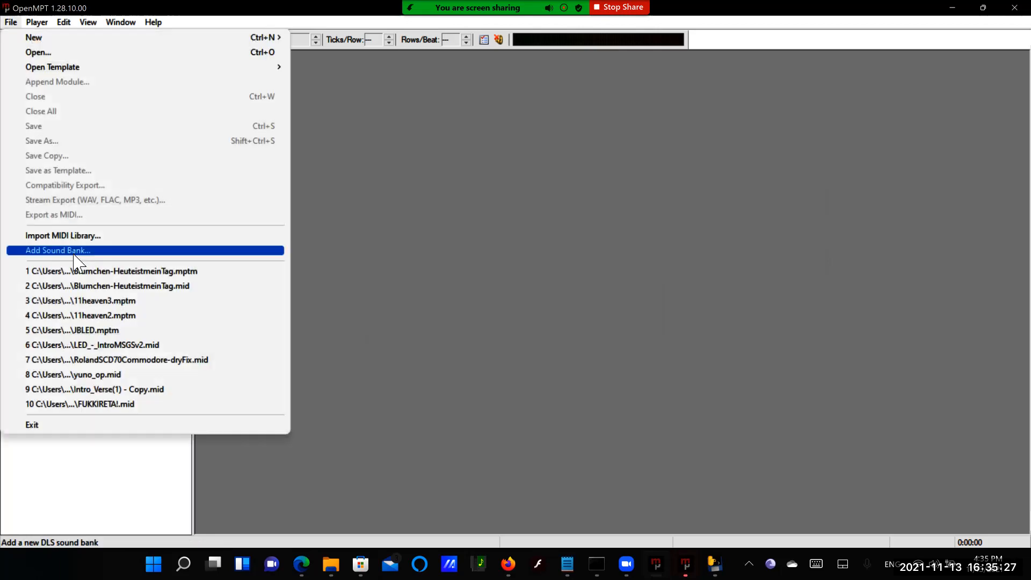
pyautogui.click(78, 251)
pyautogui.write('tue')
pyautogui.press('BackSpace')
pyautogui.press('BackSpace')
pyautogui.write('he f')
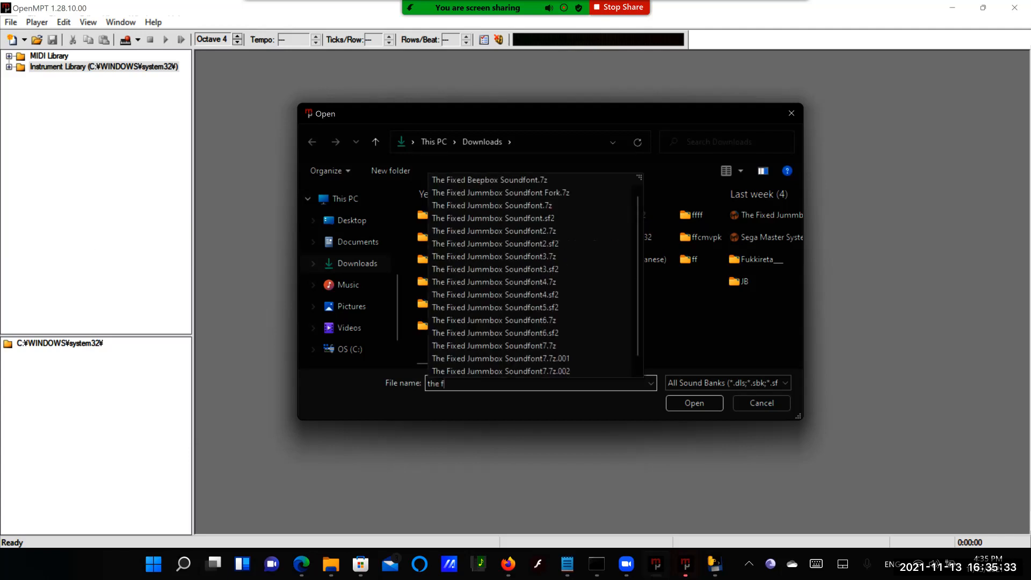
pyautogui.scroll(-1, 515, 308)
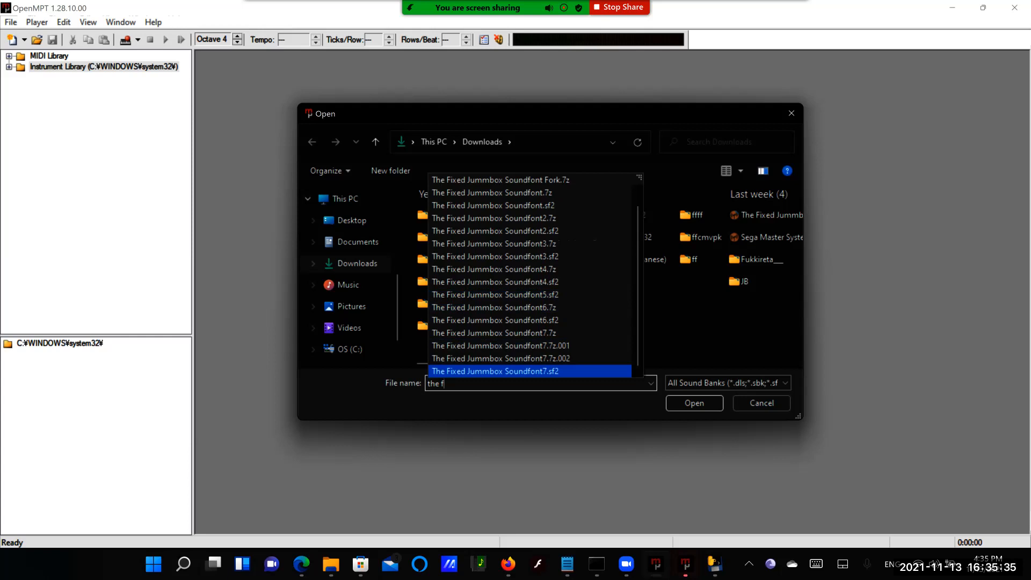
pyautogui.click(495, 371)
pyautogui.click(694, 402)
# - Open the MIDI file Intro_Verse(1) - Copy.mid from the Downloads folder
pyautogui.click(10, 22)
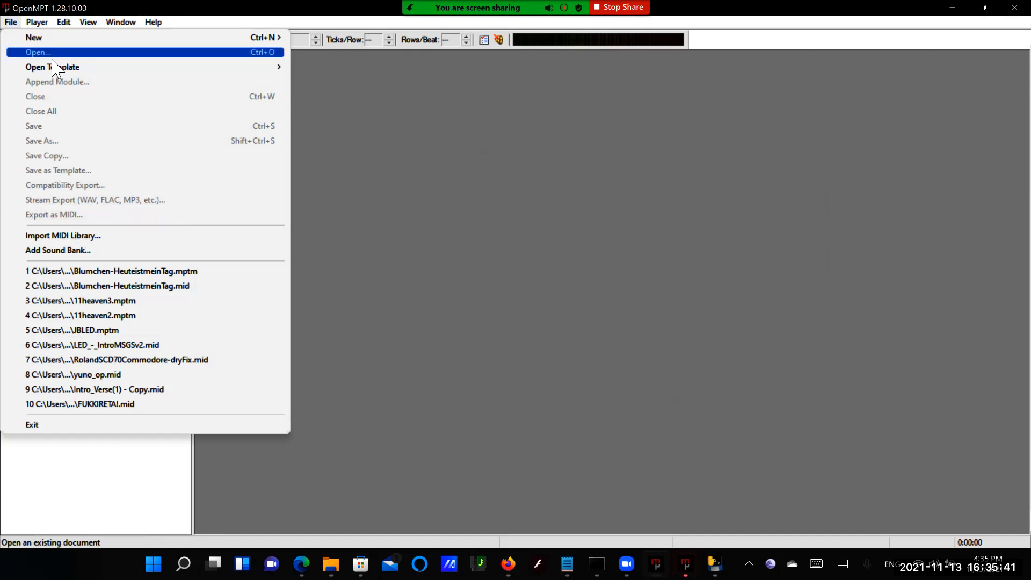
pyautogui.click(52, 57)
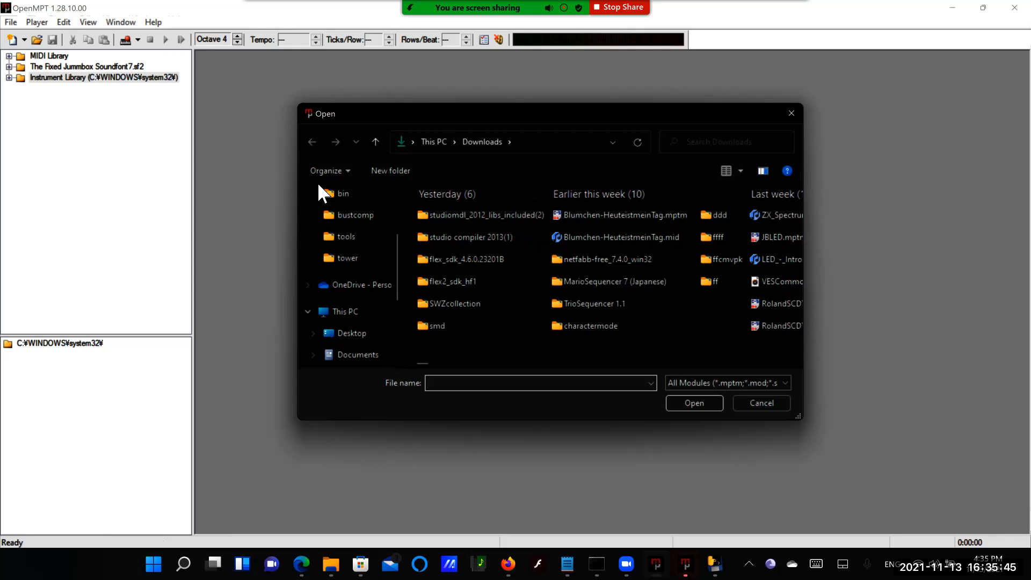
pyautogui.write('intr')
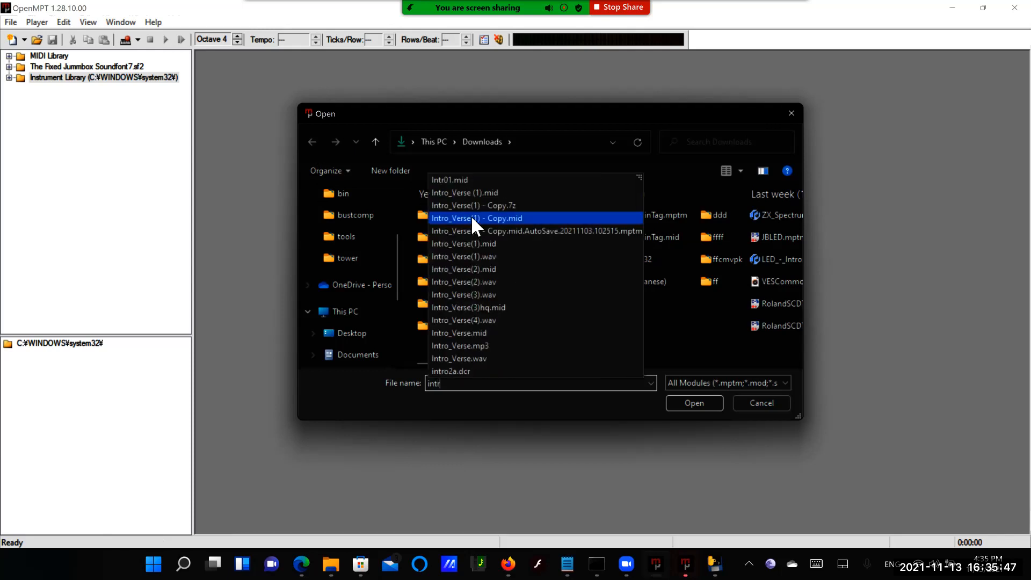
pyautogui.click(471, 218)
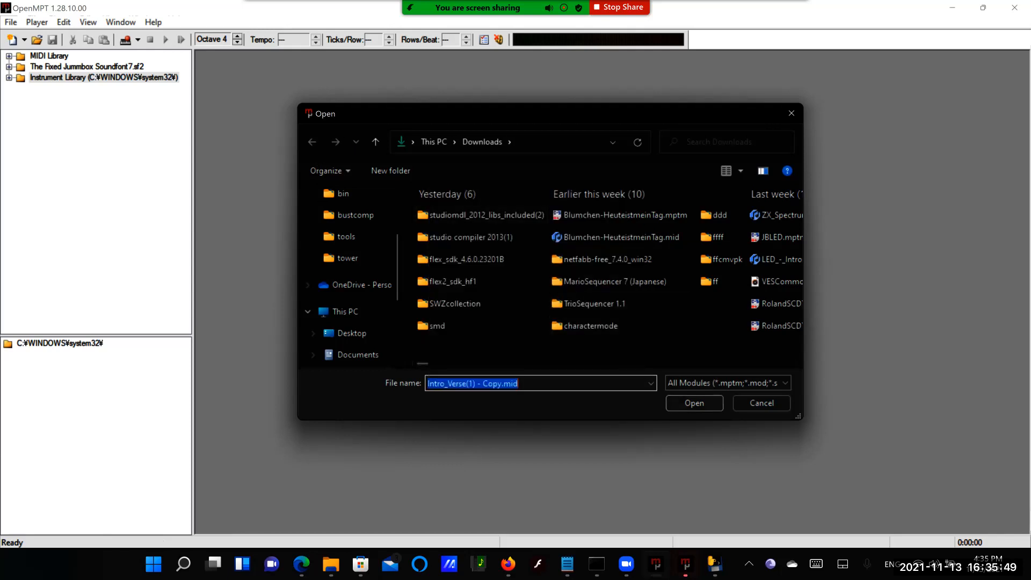
pyautogui.press('Return')
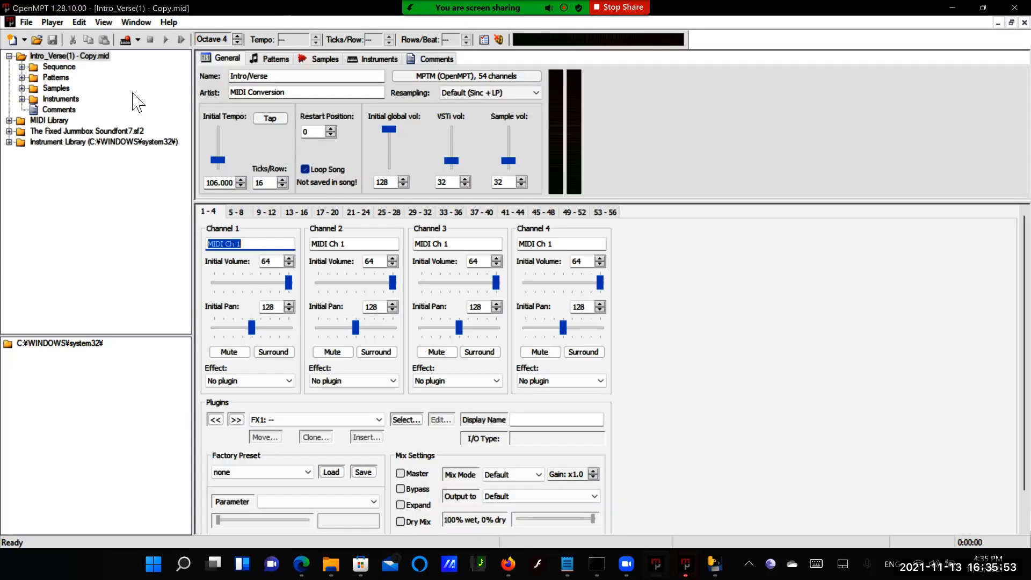
# - Set the song's resampling to Sinc + Low-Pass (8 taps) and enable Extended filter range in the song properties
pyautogui.click(454, 92)
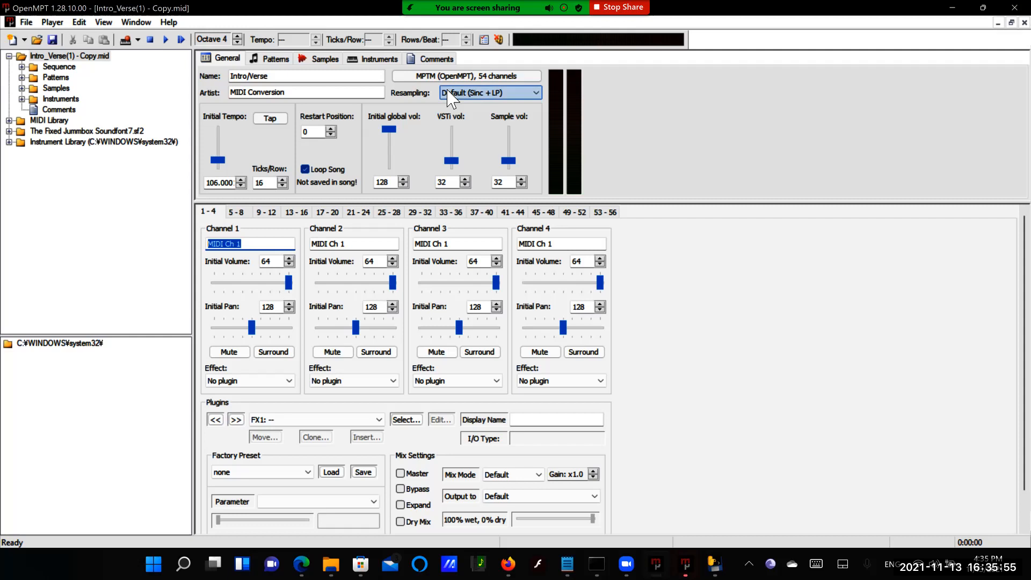
pyautogui.click(472, 149)
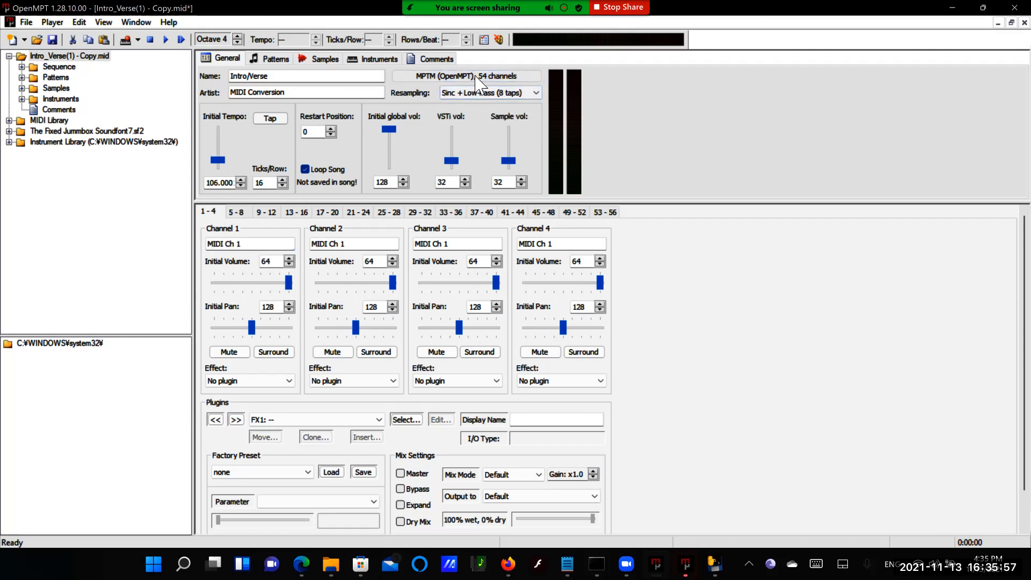
pyautogui.click(425, 75)
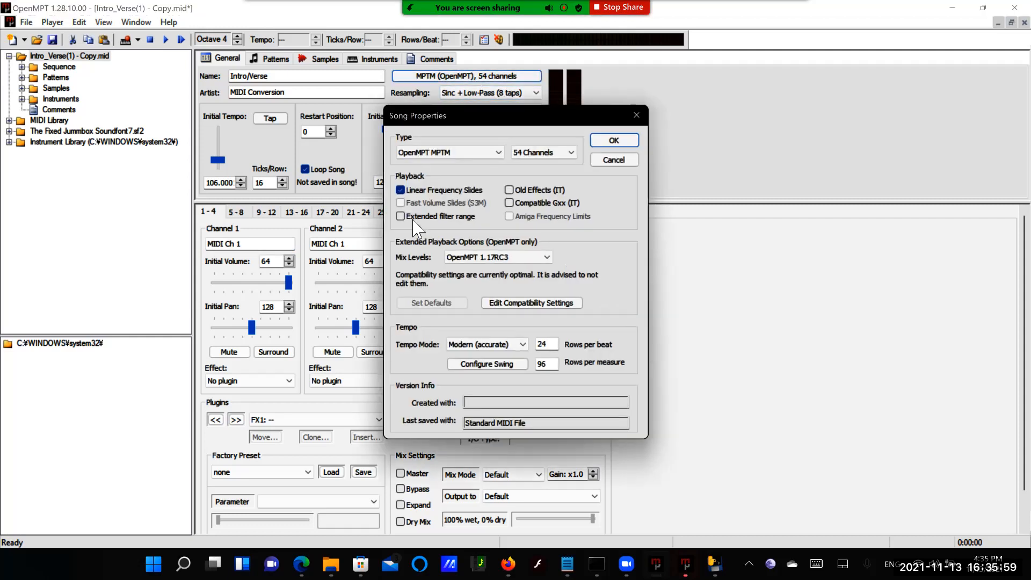
pyautogui.click(431, 215)
pyautogui.click(614, 140)
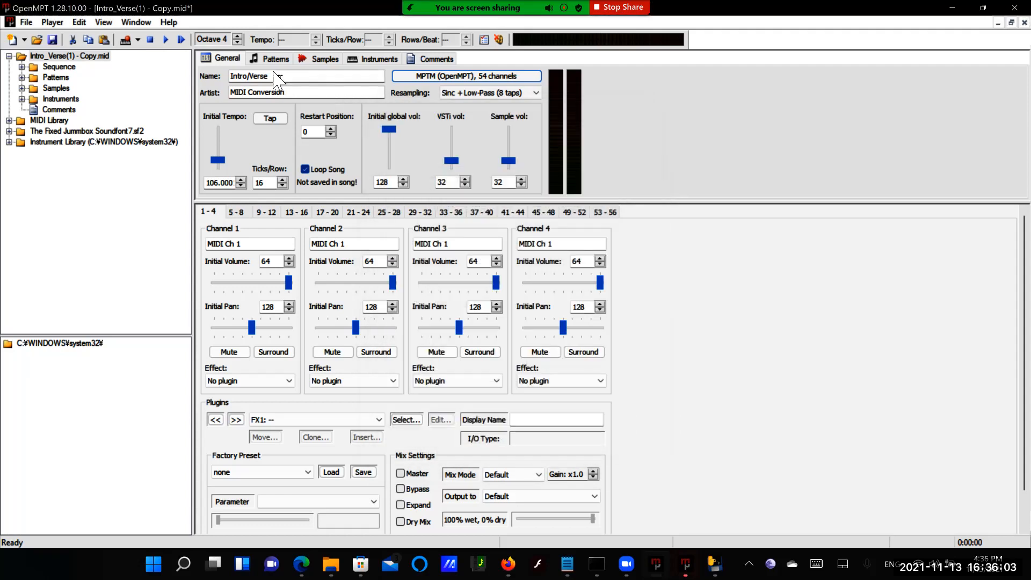
# - Show the song's sample editor and expand the Samples folder in the song tree to list its samples
pyautogui.click(282, 58)
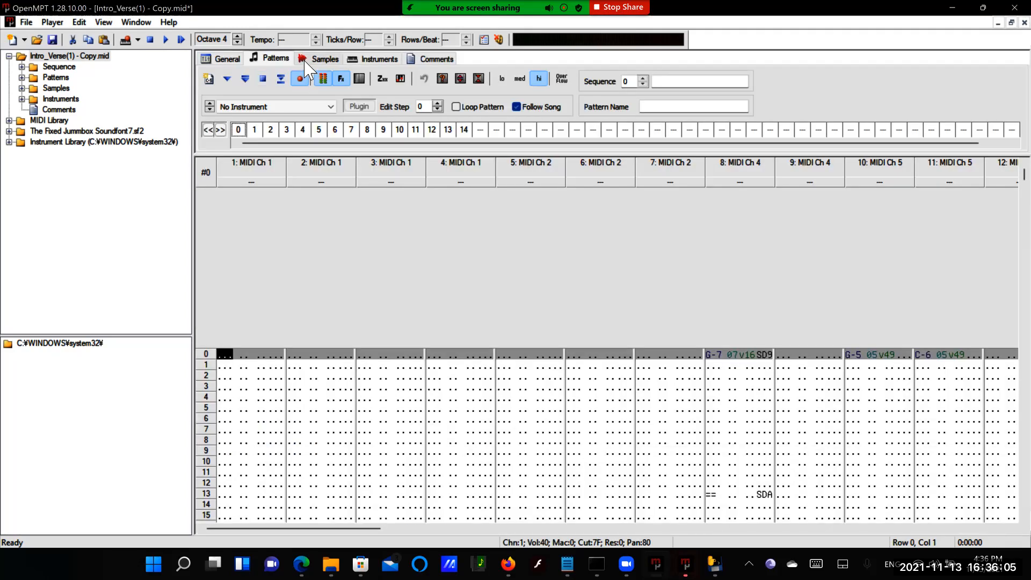
pyautogui.click(303, 59)
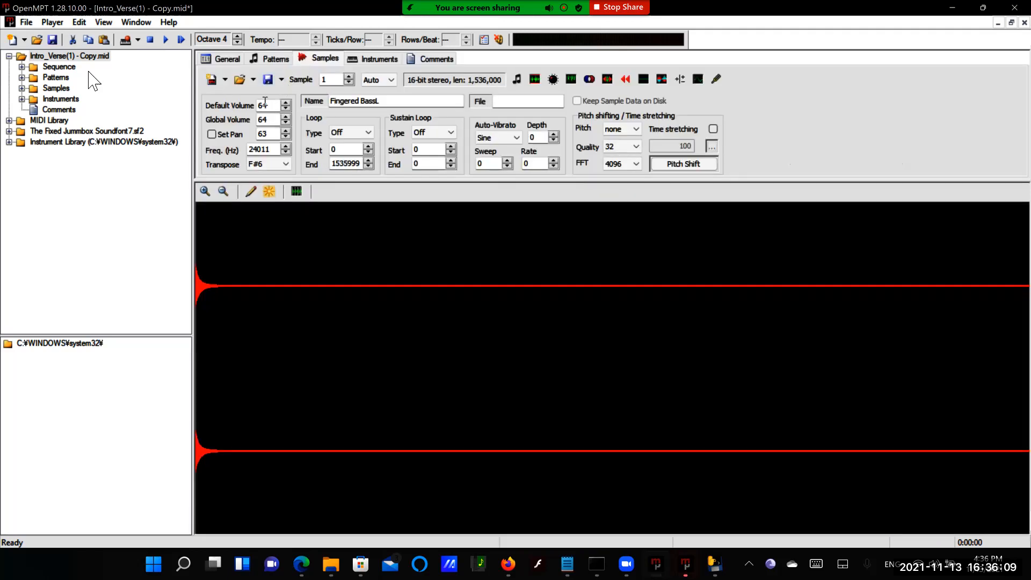
pyautogui.doubleClick(55, 79)
pyautogui.doubleClick(55, 80)
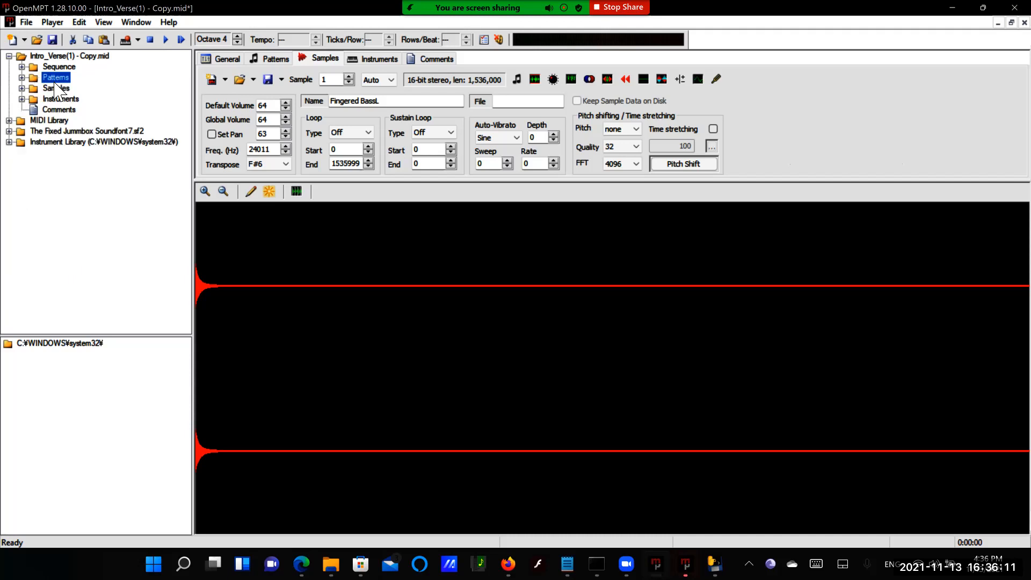
pyautogui.doubleClick(54, 88)
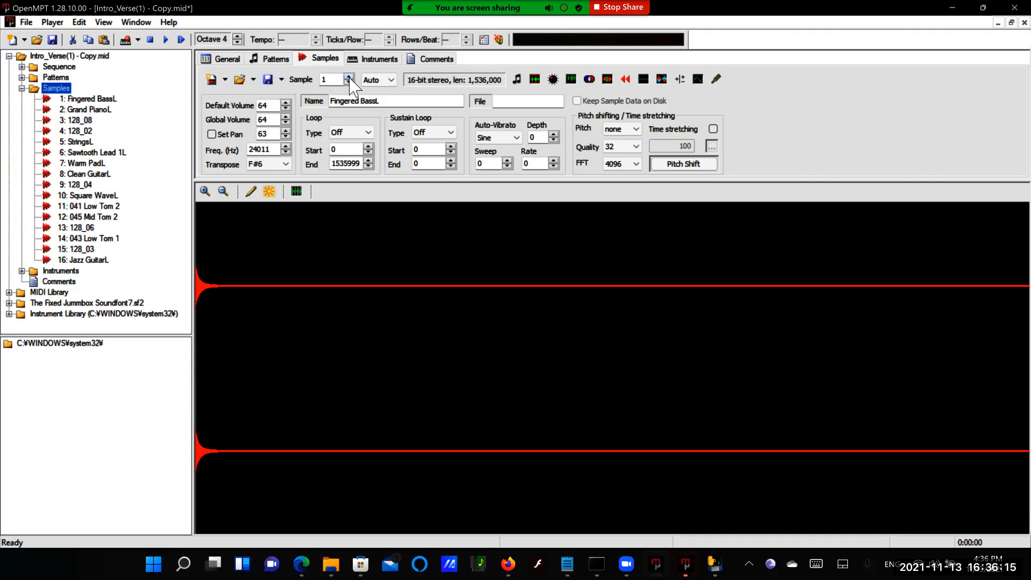
# - Set the pitch shifting / time stretching quality to 128 for the Fingered BassL sample
pyautogui.click(623, 146)
pyautogui.scroll(-12, 617, 284)
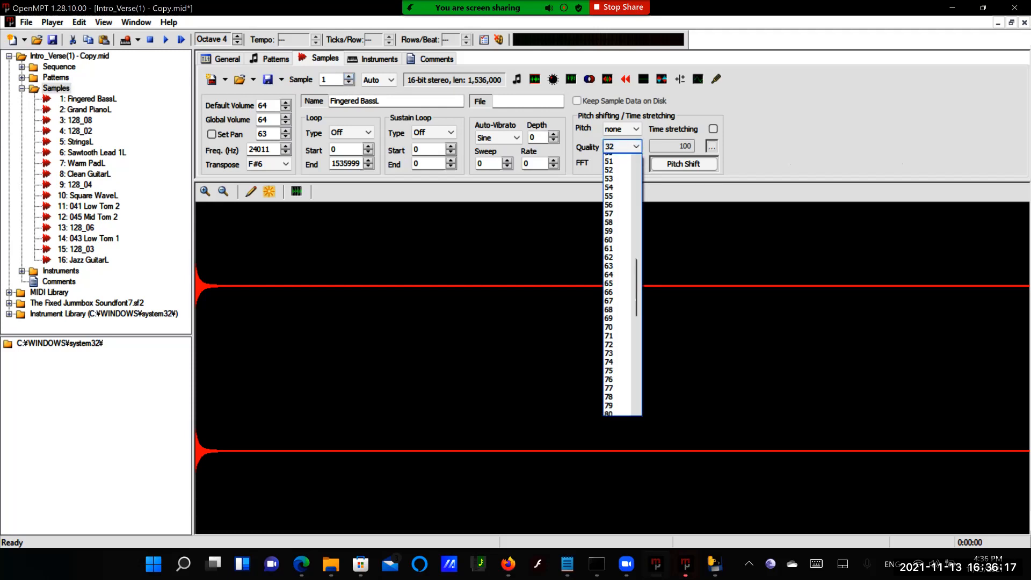
pyautogui.click(617, 167)
pyautogui.press('Down')
pyautogui.press('Down')
pyautogui.press('Down')
pyautogui.press('Down')
pyautogui.press('Down')
pyautogui.press('Down')
pyautogui.press('Down')
pyautogui.press('Down')
pyautogui.press('Down')
pyautogui.press('Down')
pyautogui.press('Down')
pyautogui.press('Down')
pyautogui.press('Down')
pyautogui.press('Down')
pyautogui.press('Down')
pyautogui.press('Down')
pyautogui.press('Down')
pyautogui.press('Down')
pyautogui.press('Down')
pyautogui.press('Down')
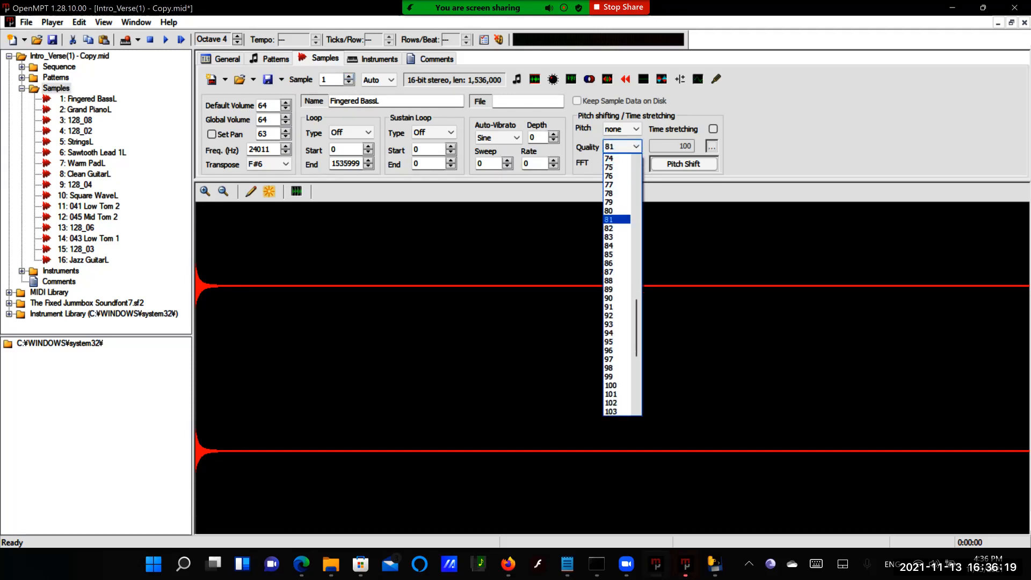
pyautogui.press('Down')
pyautogui.press('Down')
pyautogui.press('Down')
pyautogui.press('Down')
pyautogui.press('Down')
pyautogui.press('Down')
pyautogui.press('Down')
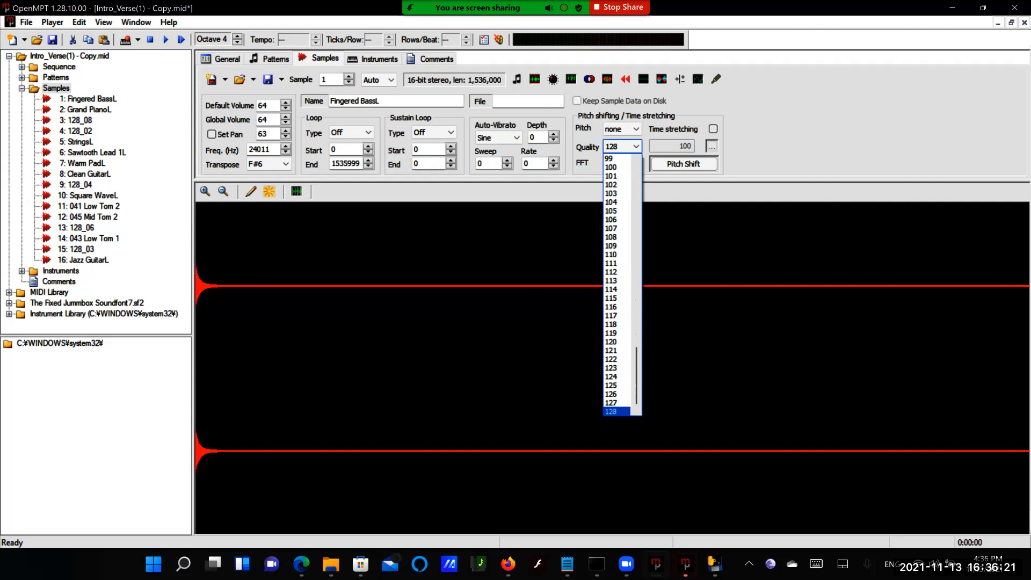
pyautogui.press('Return')
# - Set the pitch shifting FFT size to 8192
pyautogui.press('Tab')
pyautogui.hotkey('alt', 'Down')
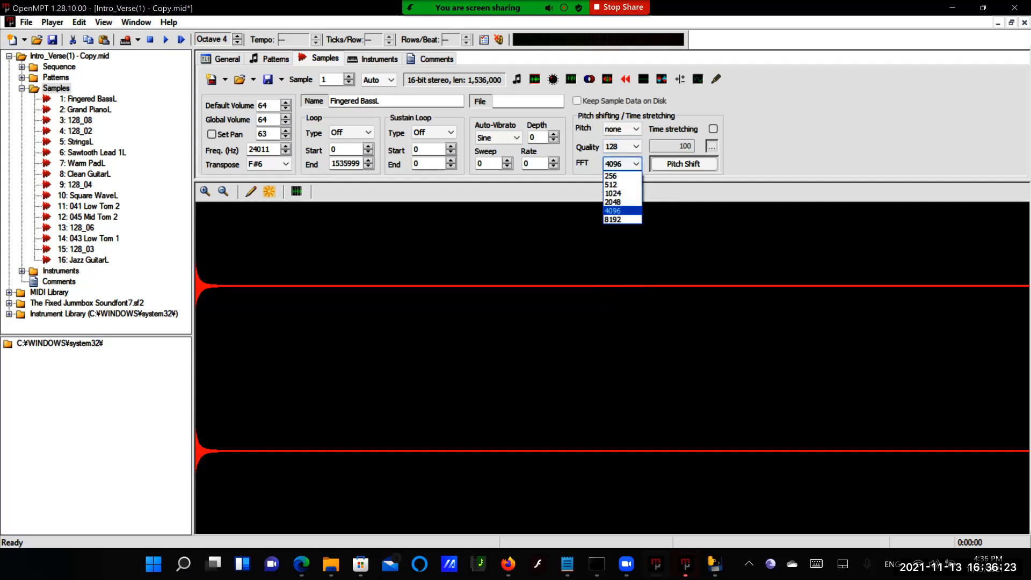
pyautogui.press('Down')
pyautogui.press('Return')
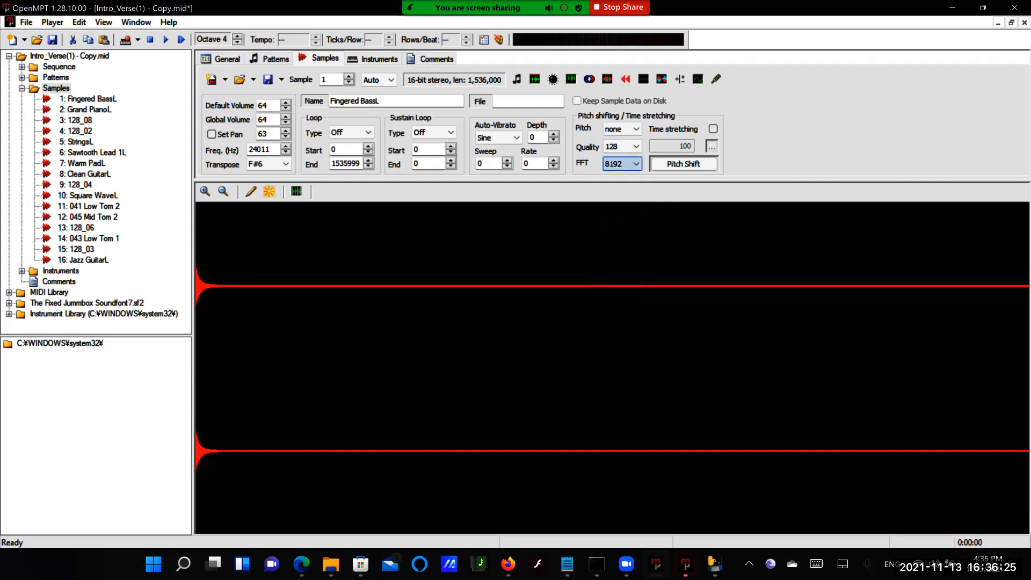
# - Set the global volume of the drum samples 128_08 (sample 3) and 128_02 (sample 4) to 64
pyautogui.click(350, 77)
pyautogui.click(349, 77)
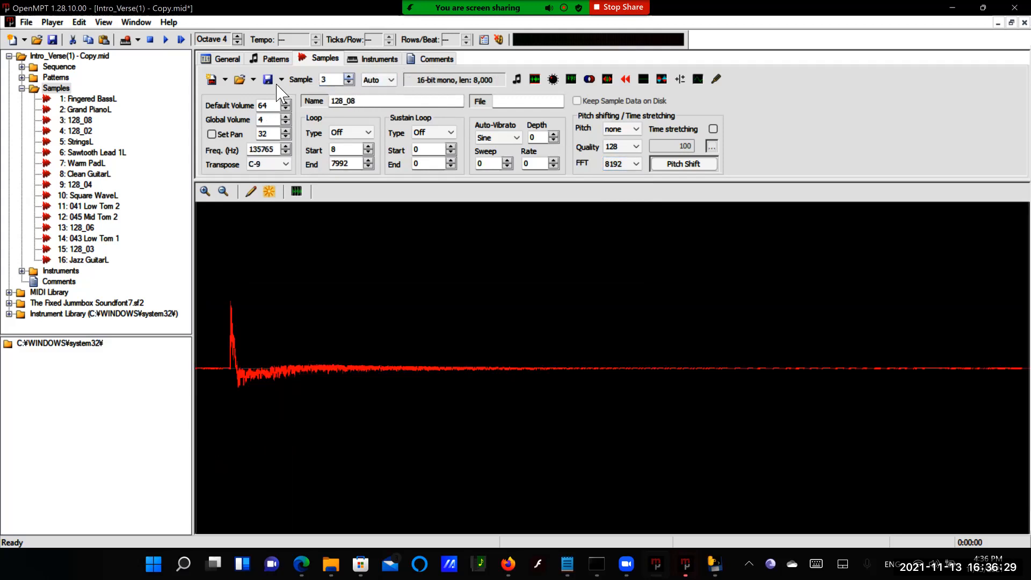
pyautogui.click(260, 119)
pyautogui.press('BackSpace')
pyautogui.click(350, 77)
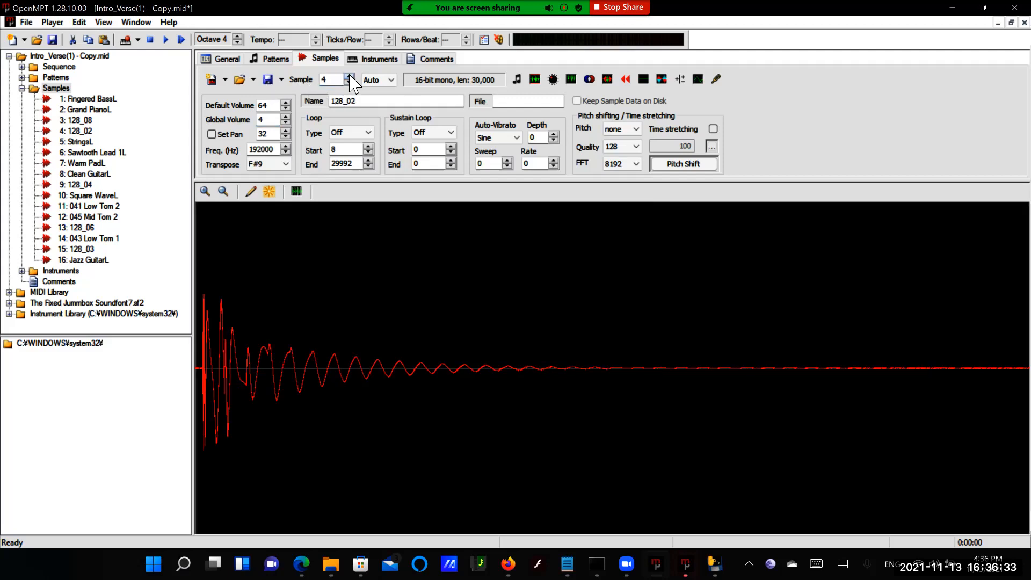
pyautogui.doubleClick(266, 120)
pyautogui.write('6')
# - Set the global volume of drum sample 9, 128_04, to 64
pyautogui.click(350, 76)
pyautogui.click(349, 77)
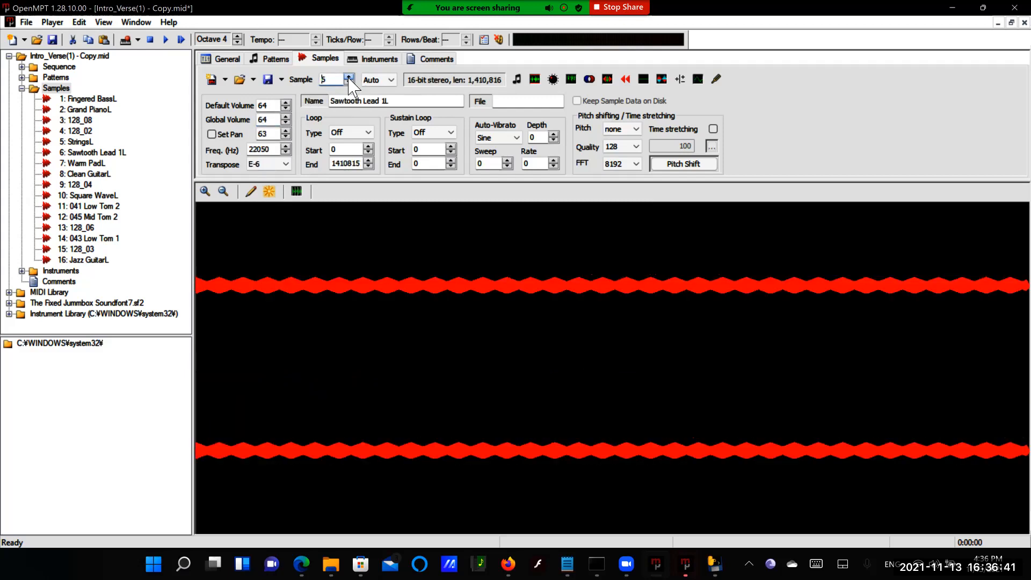
pyautogui.click(349, 77)
pyautogui.click(349, 76)
pyautogui.click(349, 78)
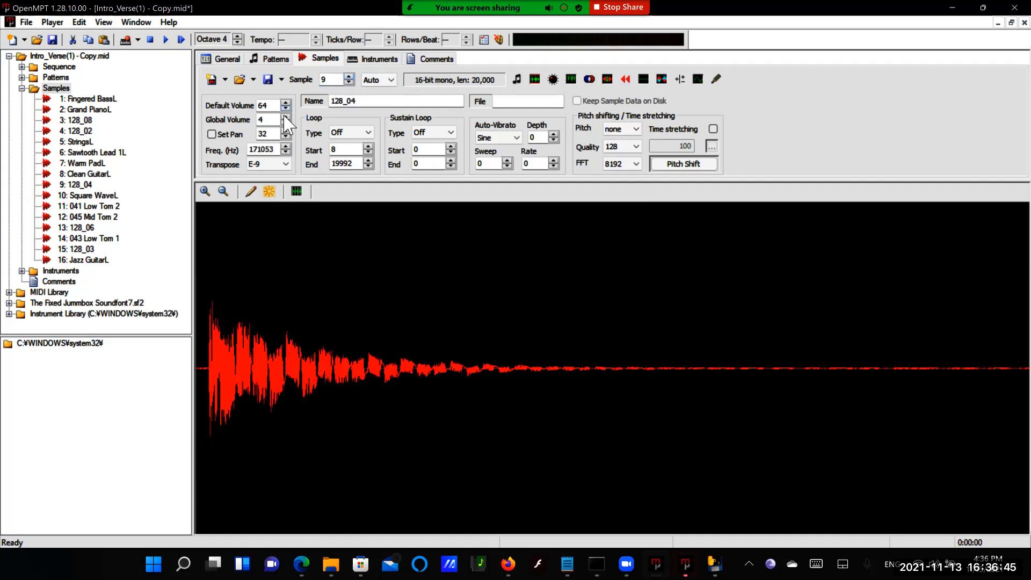
pyautogui.moveTo(270, 124)
# - Set the global volume of the tom samples 041 Low Tom 2 and 045 Mid Tom 2 to 64
pyautogui.click(350, 78)
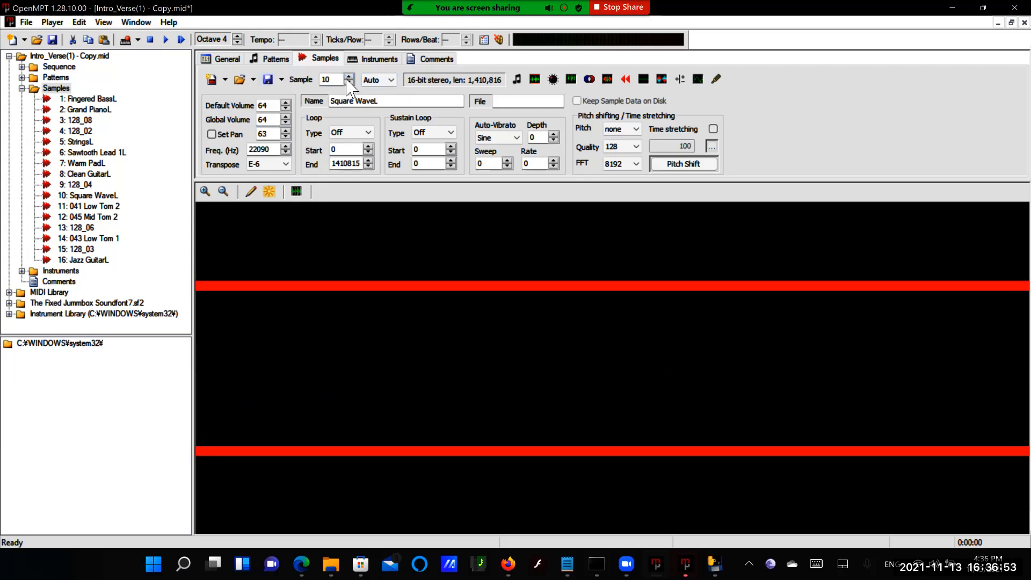
pyautogui.click(350, 77)
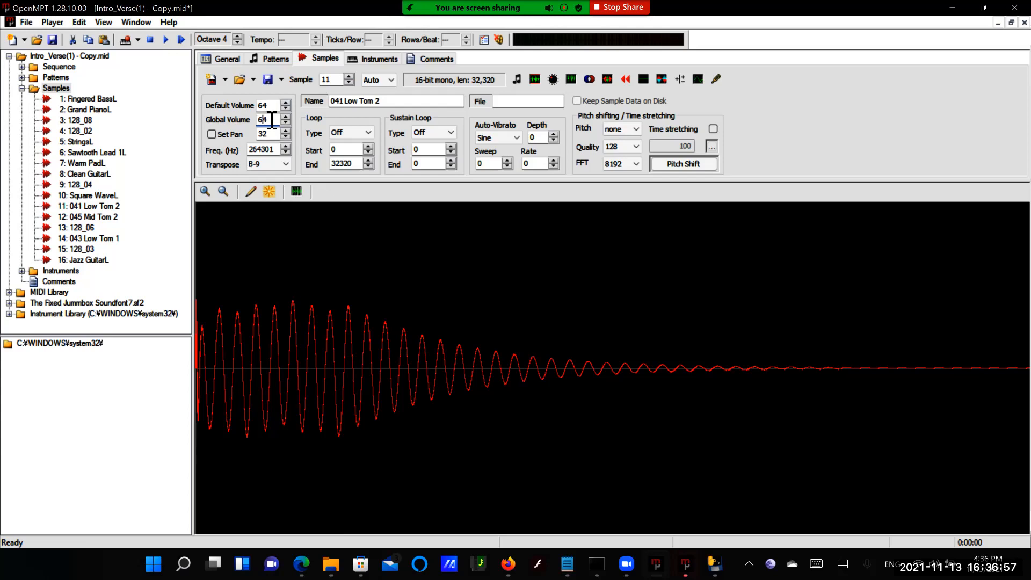
pyautogui.click(349, 76)
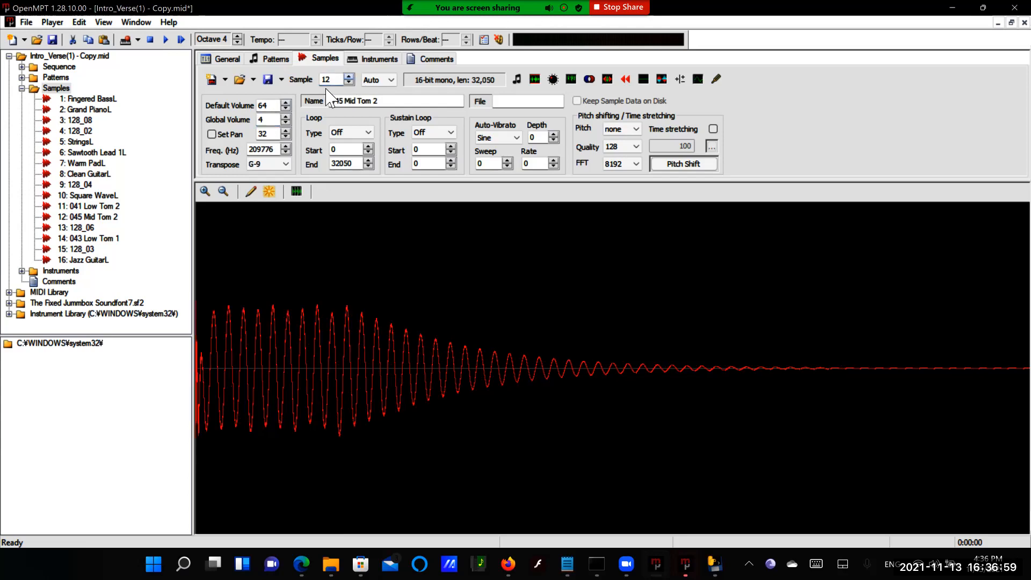
pyautogui.click(266, 120)
pyautogui.write('6')
# - Set the global volume of samples 128_06, 043 Low Tom 1 and 128_03 to 64, and look back through the samples
pyautogui.click(350, 77)
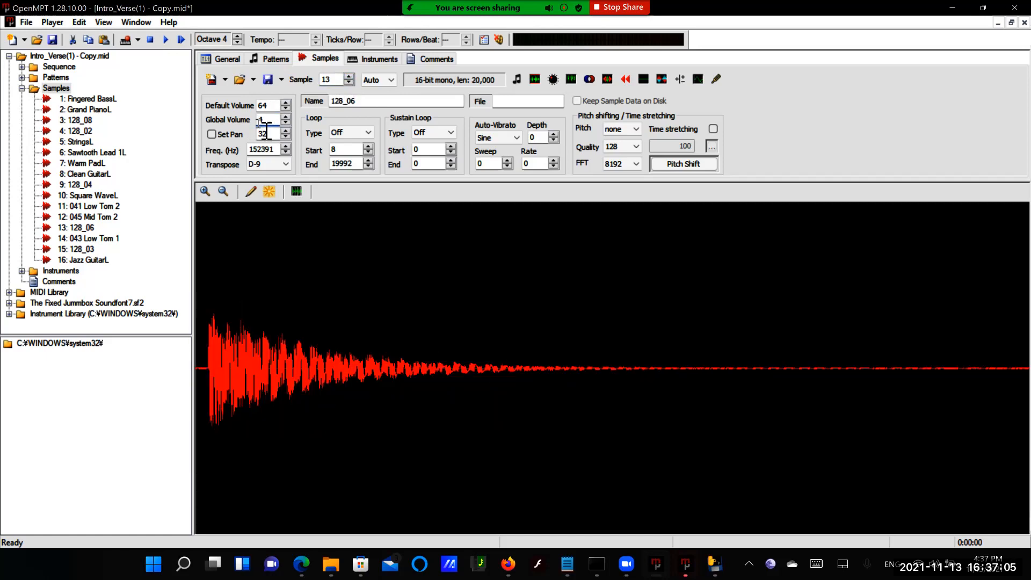
pyautogui.click(350, 77)
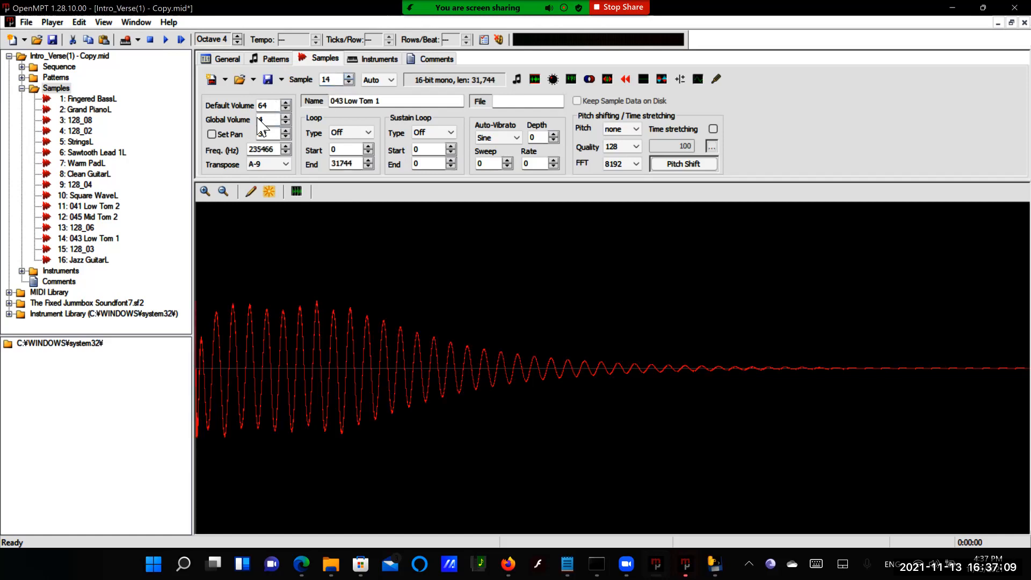
pyautogui.write('6')
pyautogui.click(350, 77)
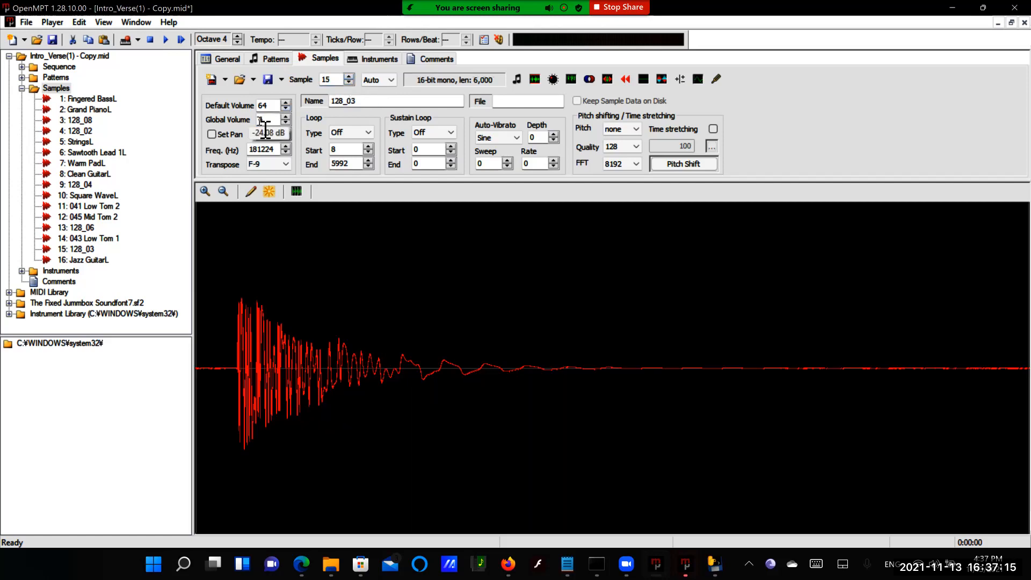
pyautogui.click(330, 80)
pyautogui.press('BackSpace')
pyautogui.scroll(13, 350, 81)
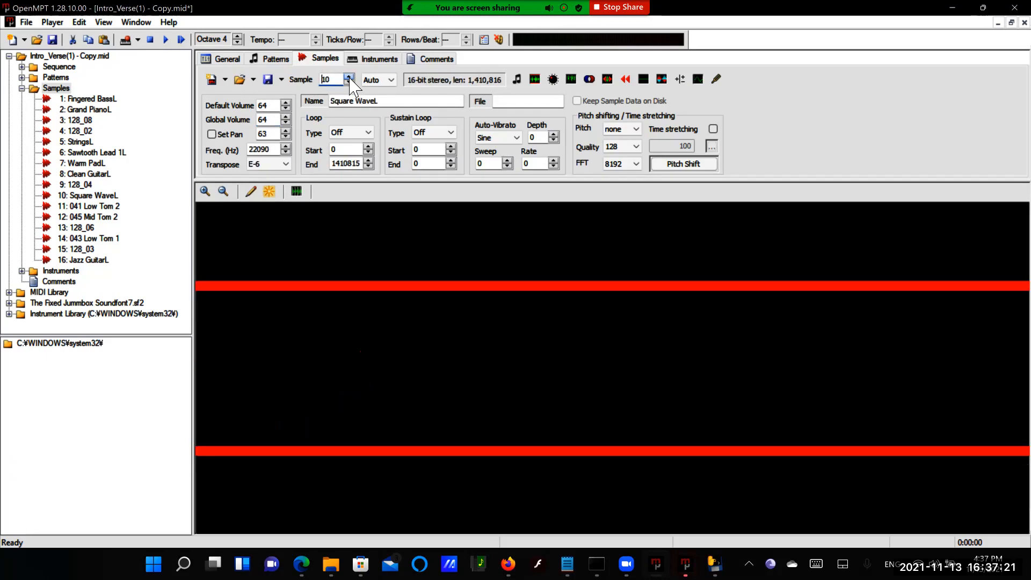
pyautogui.scroll(-4, 350, 81)
pyautogui.scroll(5, 350, 82)
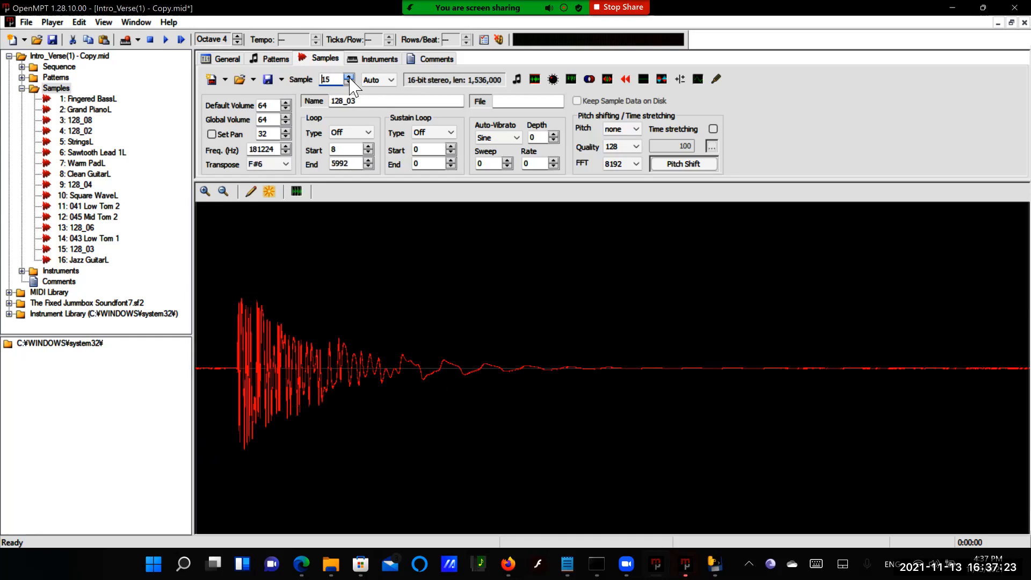
# - Set the resampling of instrument 1, Fingered Bass, to Sinc + LP
pyautogui.click(360, 62)
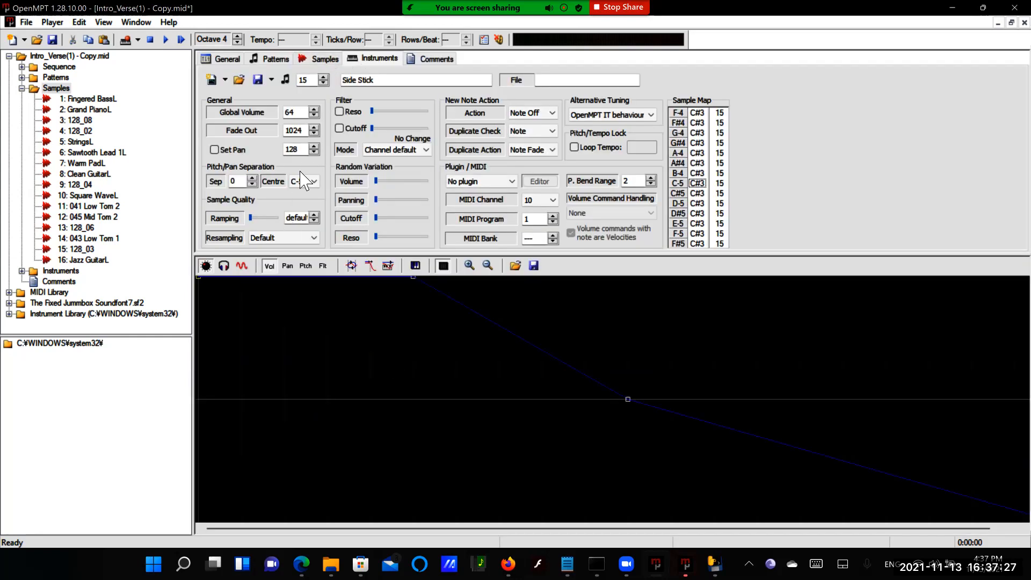
pyautogui.click(324, 81)
pyautogui.click(325, 82)
pyautogui.click(324, 82)
pyautogui.click(324, 84)
pyautogui.click(325, 84)
pyautogui.click(323, 79)
pyautogui.click(264, 232)
pyautogui.press('Down')
pyautogui.press('Down')
pyautogui.press('Down')
pyautogui.press('Down')
pyautogui.press('Down')
pyautogui.press('Return')
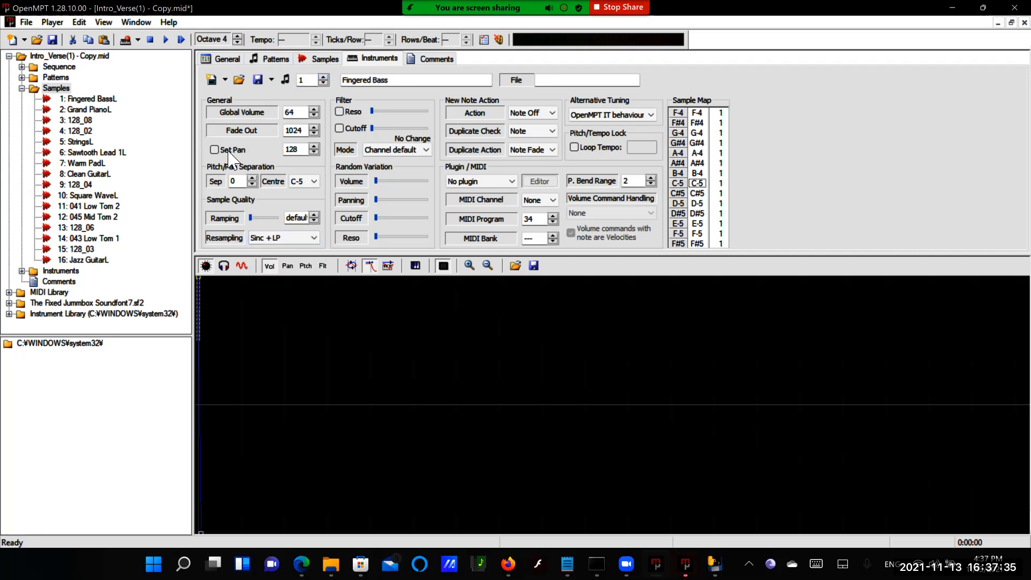
# - Set the resampling of instrument 2, Grand Piano, to Sinc + LP
pyautogui.click(323, 78)
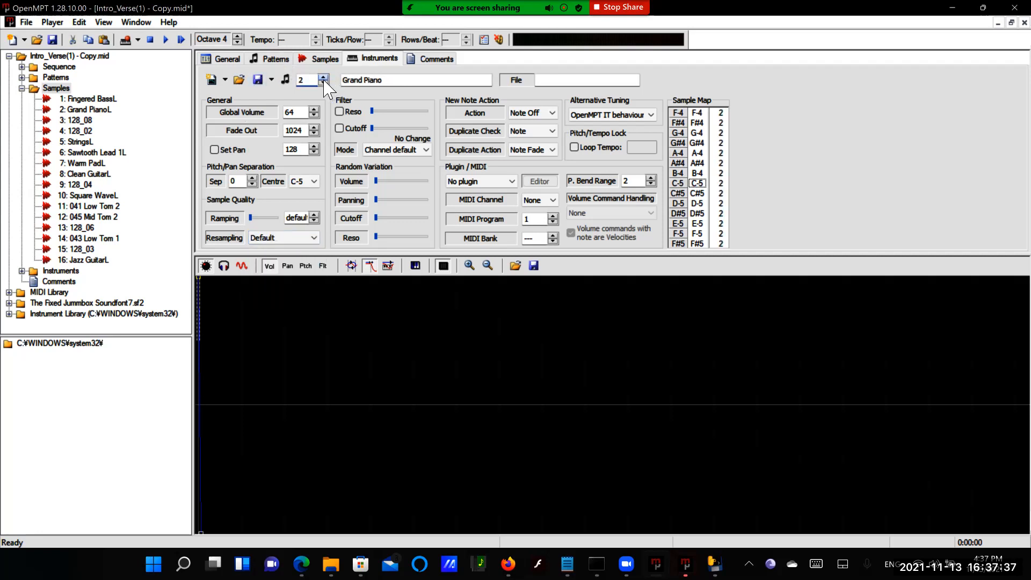
pyautogui.click(272, 239)
pyautogui.press('Down')
pyautogui.press('Down')
pyautogui.press('Down')
pyautogui.press('Down')
pyautogui.press('Down')
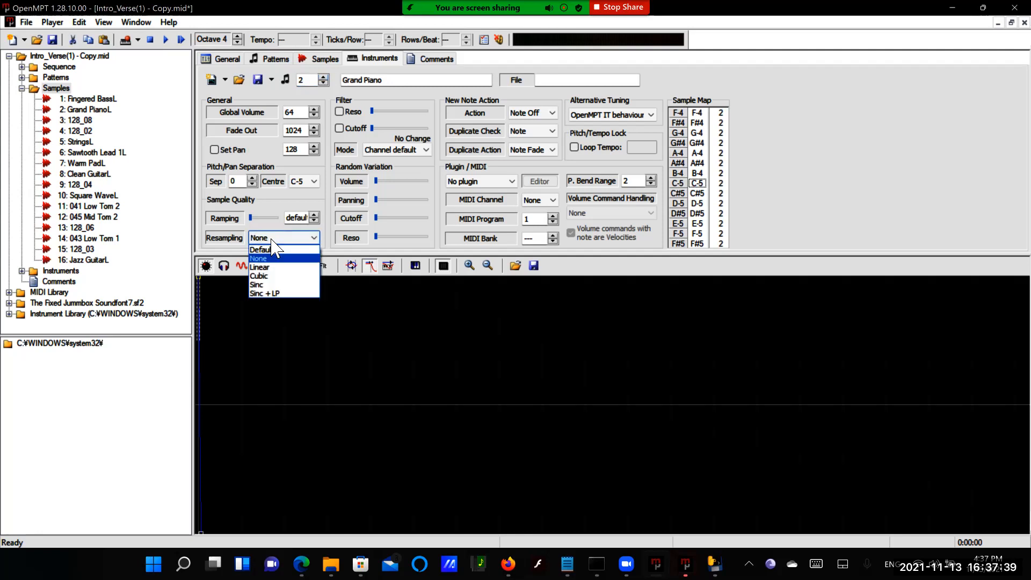
pyautogui.press('Return')
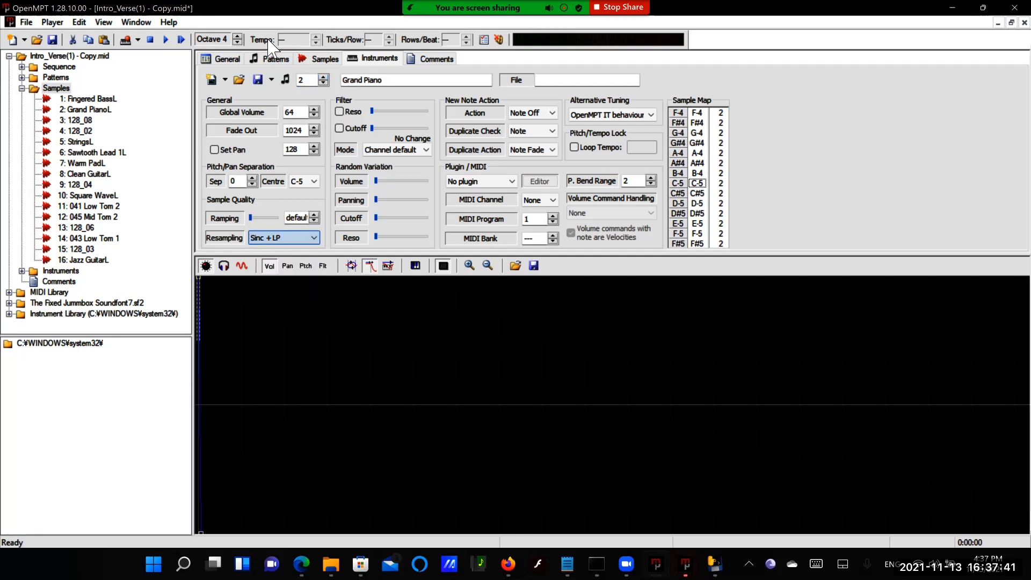
# - Set the resampling of instrument 3, Closed Hi-Hat, to Sinc + LP
pyautogui.click(323, 78)
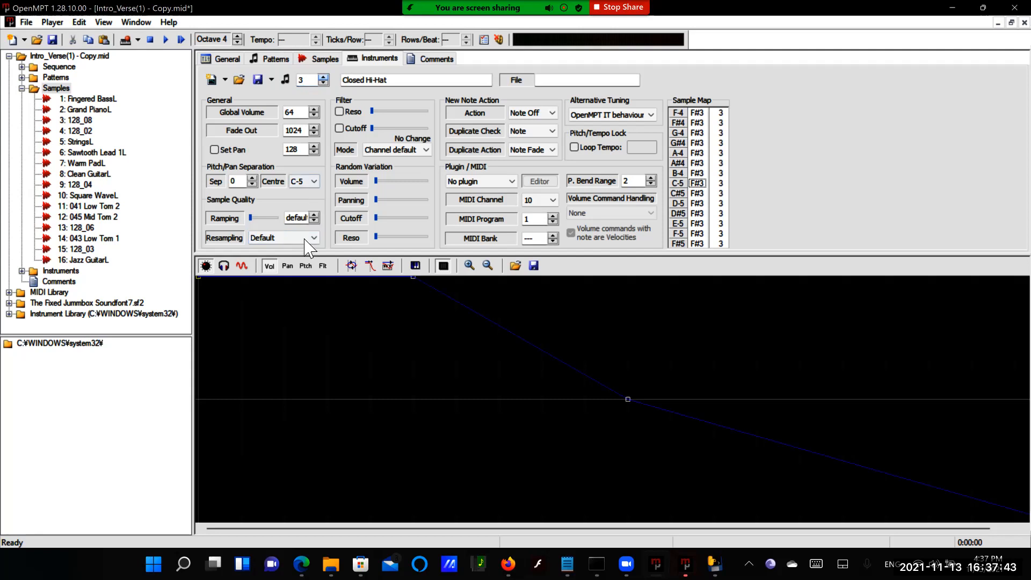
pyautogui.click(290, 237)
pyautogui.press('Down')
pyautogui.press('Down')
pyautogui.press('Down')
pyautogui.press('Down')
pyautogui.press('Down')
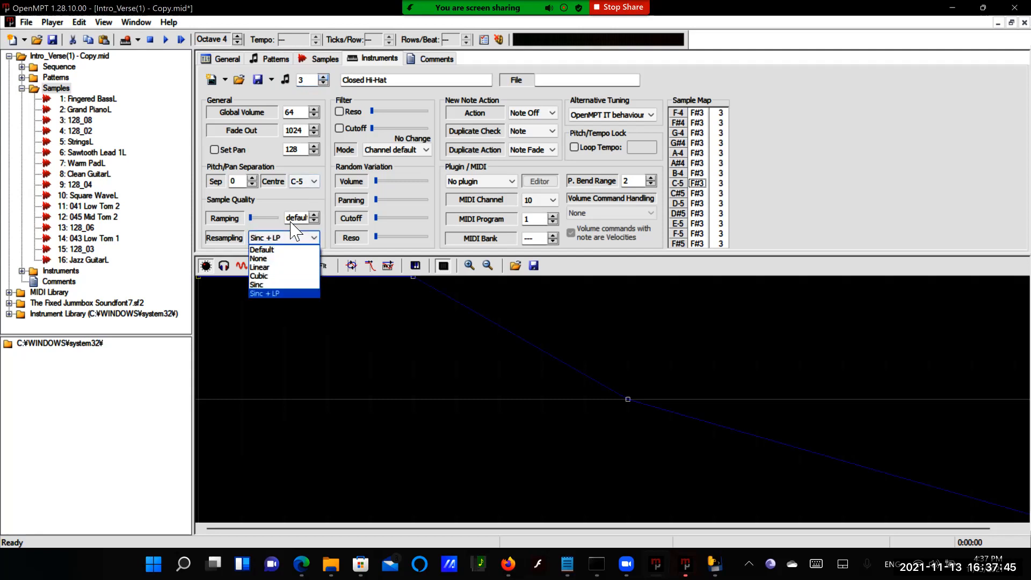
pyautogui.press('Return')
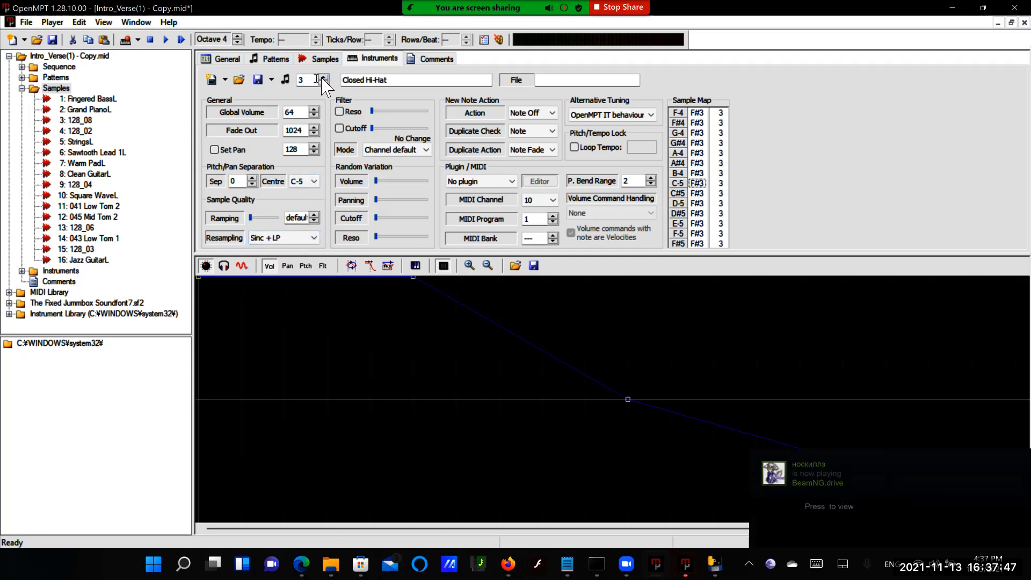
# - Set the resampling of instrument 4, Bass Drum 1, to Sinc + LP
pyautogui.click(322, 78)
pyautogui.click(292, 236)
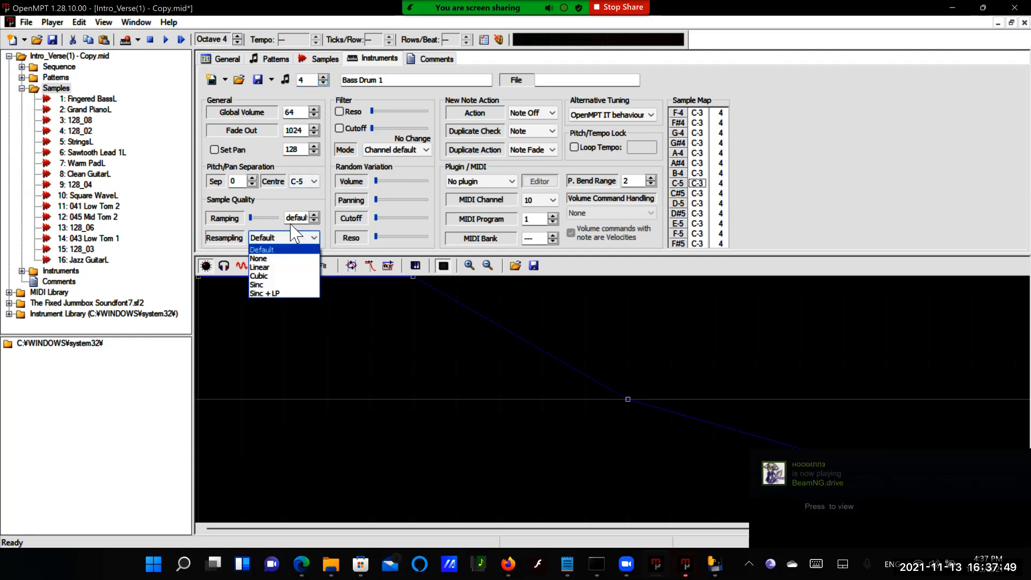
pyautogui.press('Down')
pyautogui.press('Down')
pyautogui.press('Down')
pyautogui.press('Down')
pyautogui.press('Down')
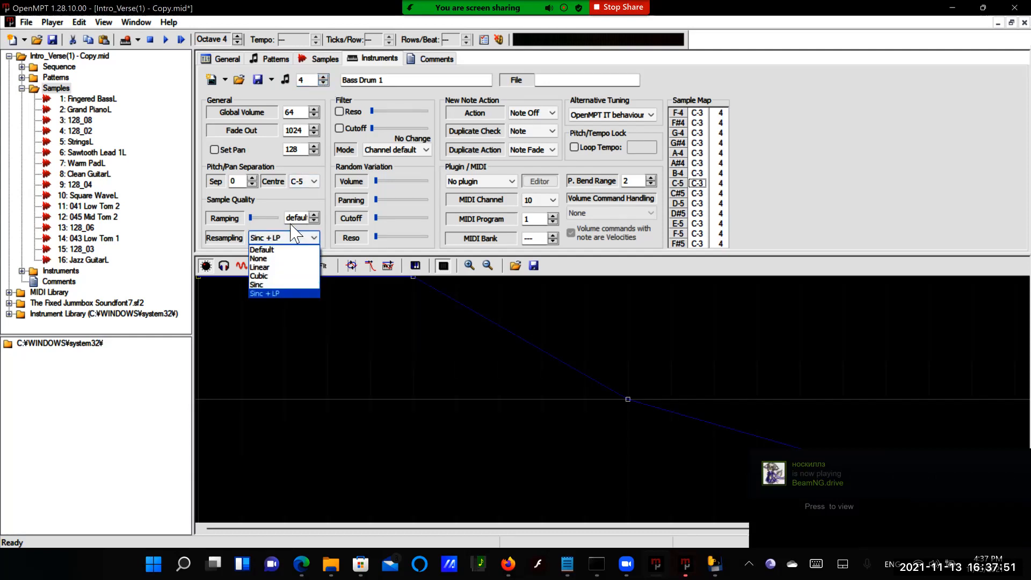
pyautogui.press('Return')
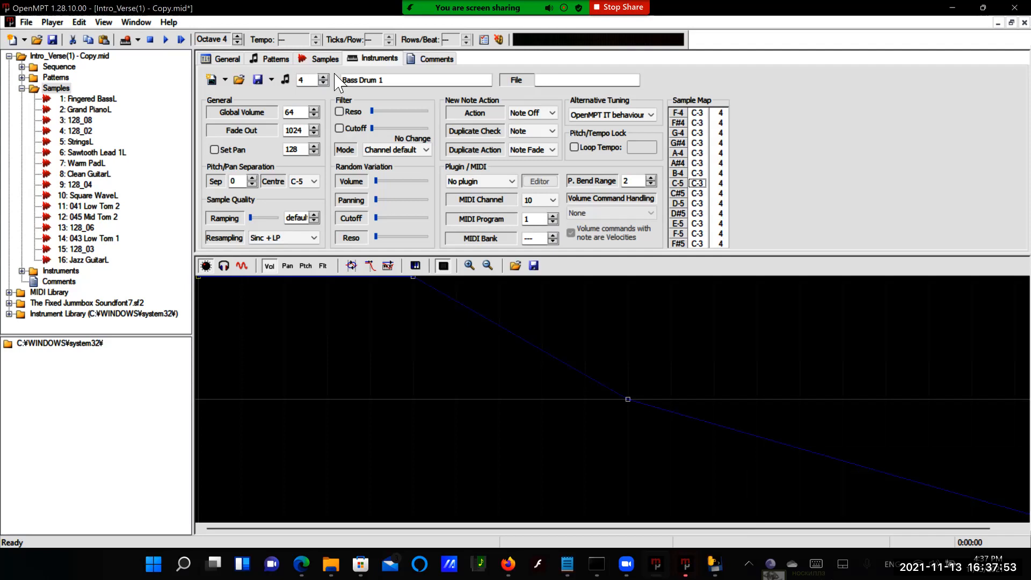
# - Set the resampling of instrument 5, Strings, to Sinc + LP
pyautogui.click(323, 77)
pyautogui.click(281, 238)
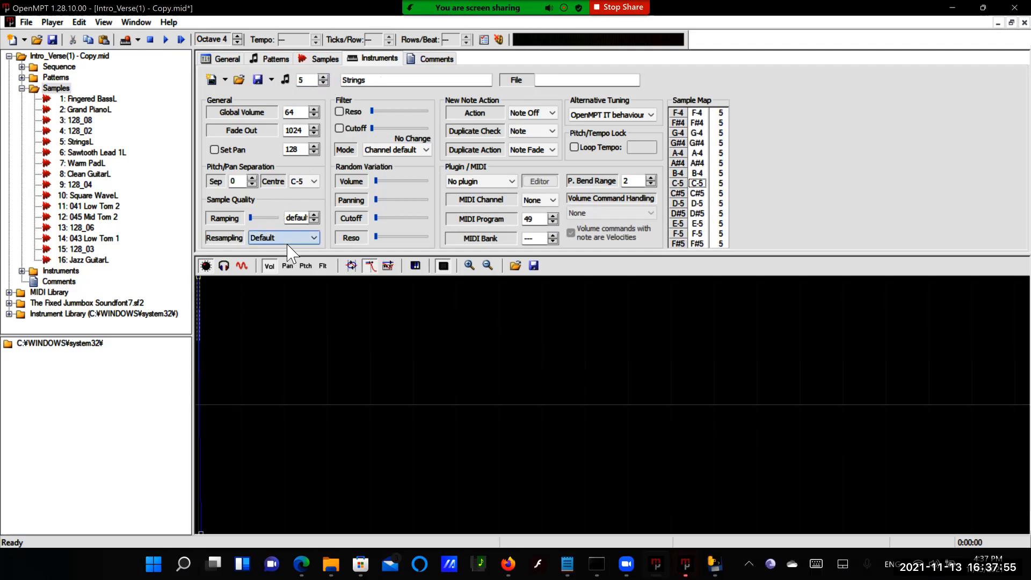
pyautogui.press('Down')
pyautogui.press('Down')
pyautogui.press('Down')
pyautogui.press('Down')
pyautogui.press('Down')
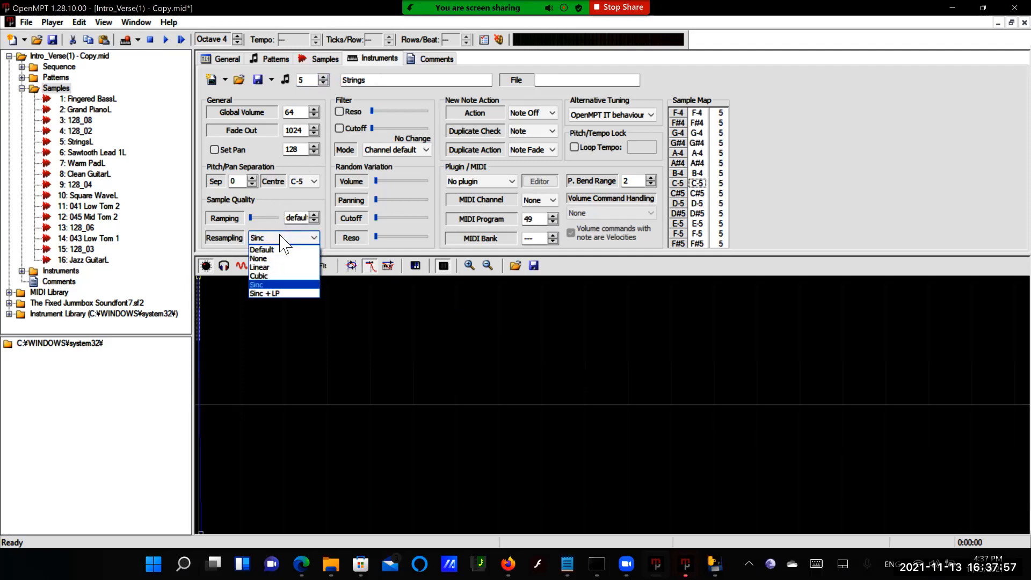
pyautogui.press('Return')
# - Set the resampling of instrument 6, Sawtooth Lead 1, to Sinc + LP
pyautogui.click(324, 77)
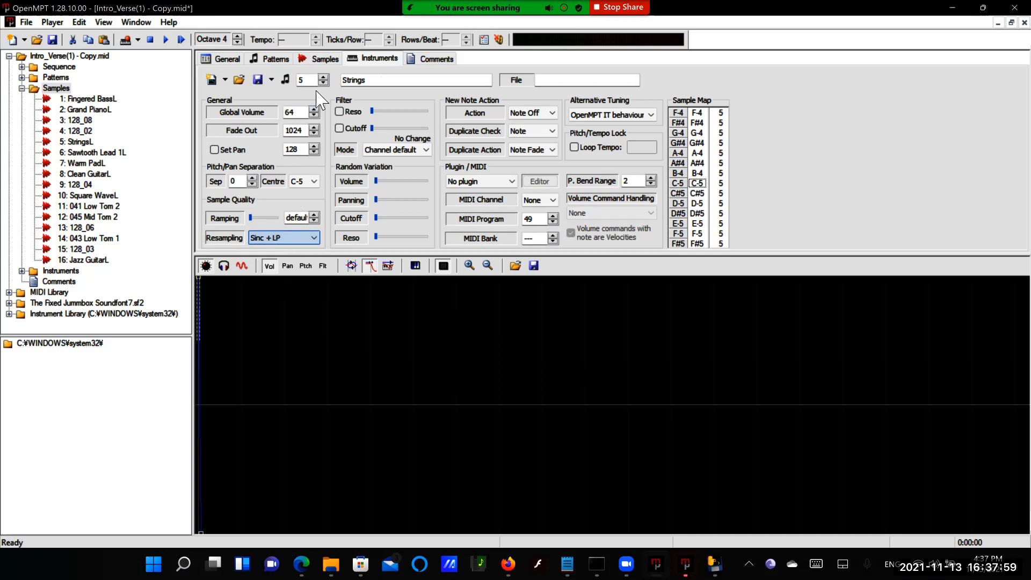
pyautogui.click(324, 77)
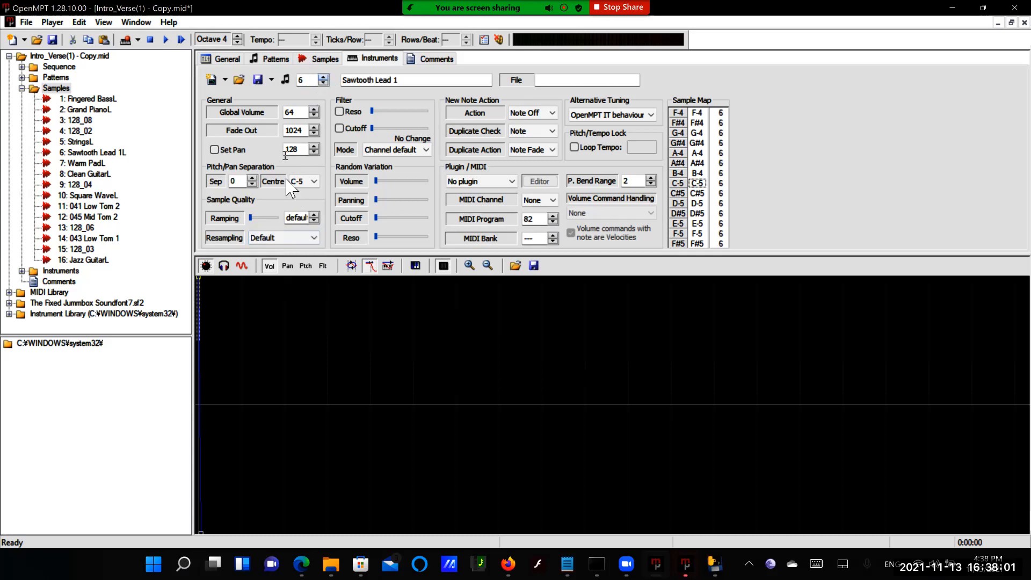
pyautogui.click(275, 238)
pyautogui.click(275, 242)
pyautogui.click(242, 262)
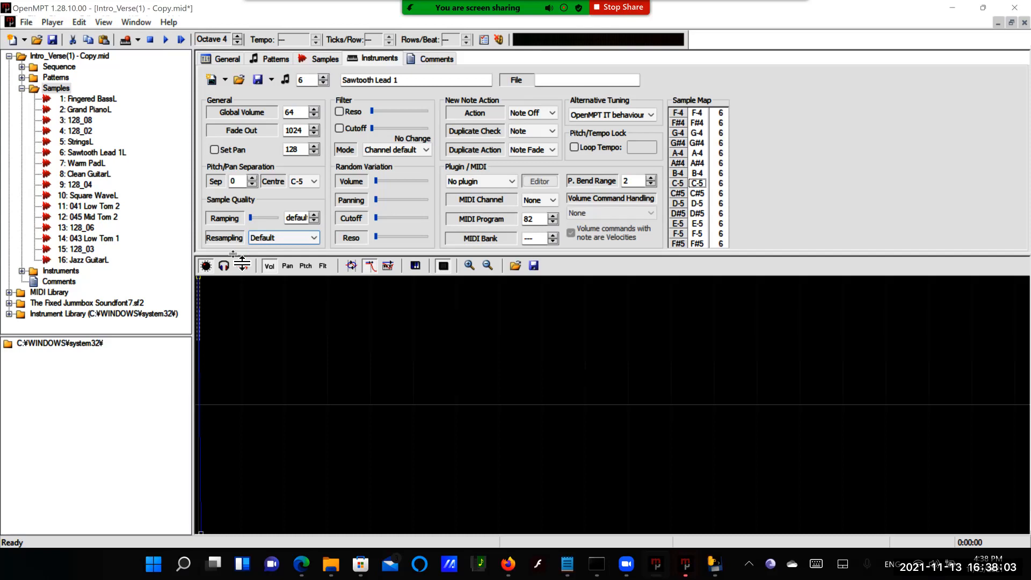
pyautogui.click(258, 242)
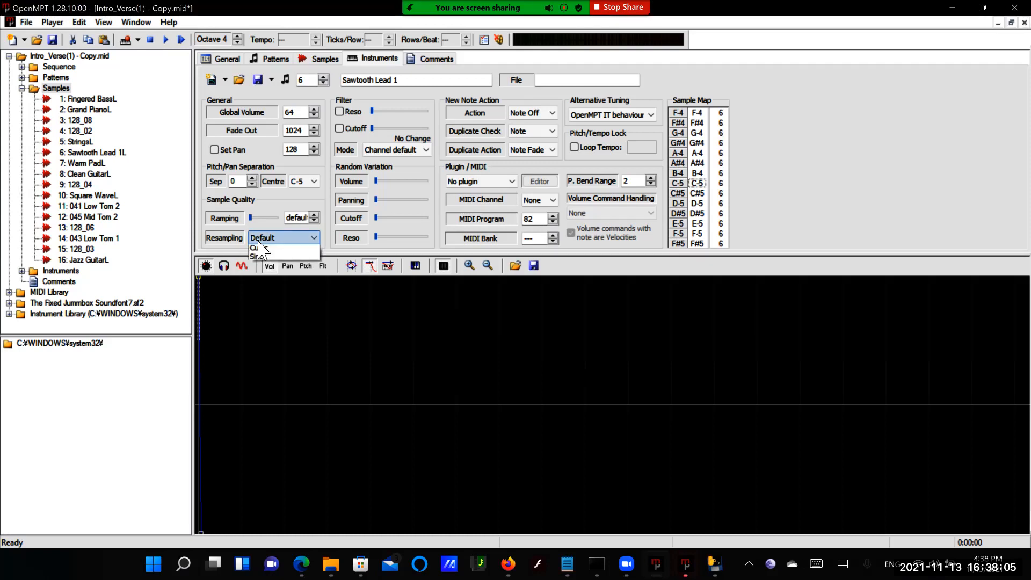
pyautogui.press('Down')
pyautogui.press('Down')
pyautogui.press('Down')
pyautogui.press('Down')
pyautogui.press('Down')
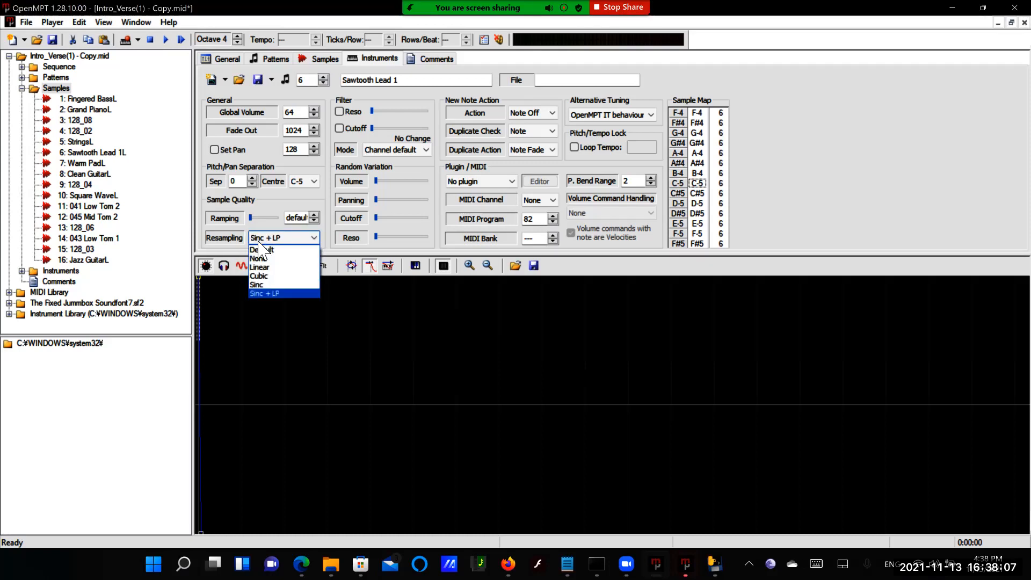
pyautogui.press('Return')
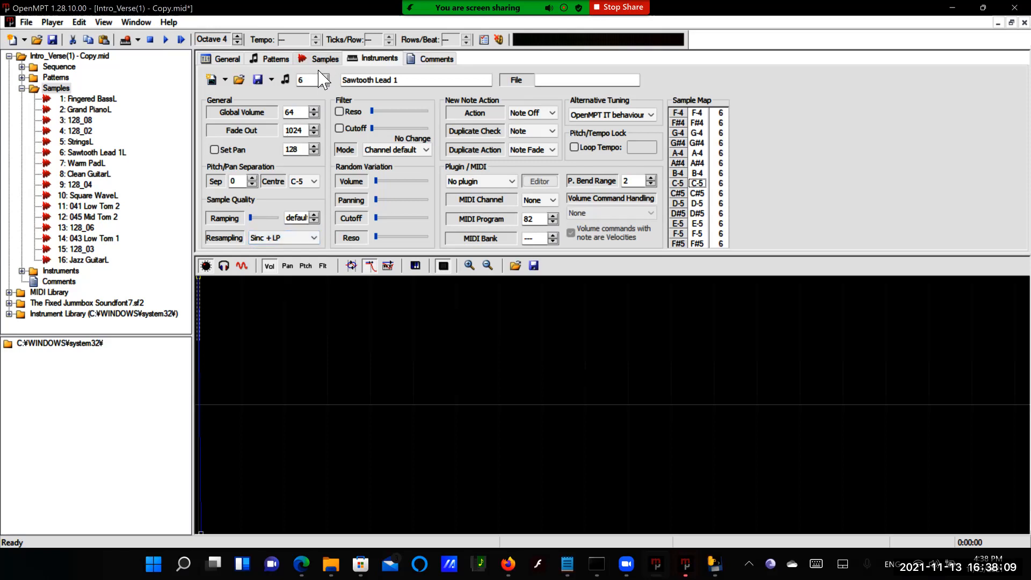
# - Set the resampling of instrument 7, Warm Pad, to Sinc + LP
pyautogui.click(324, 78)
pyautogui.click(295, 238)
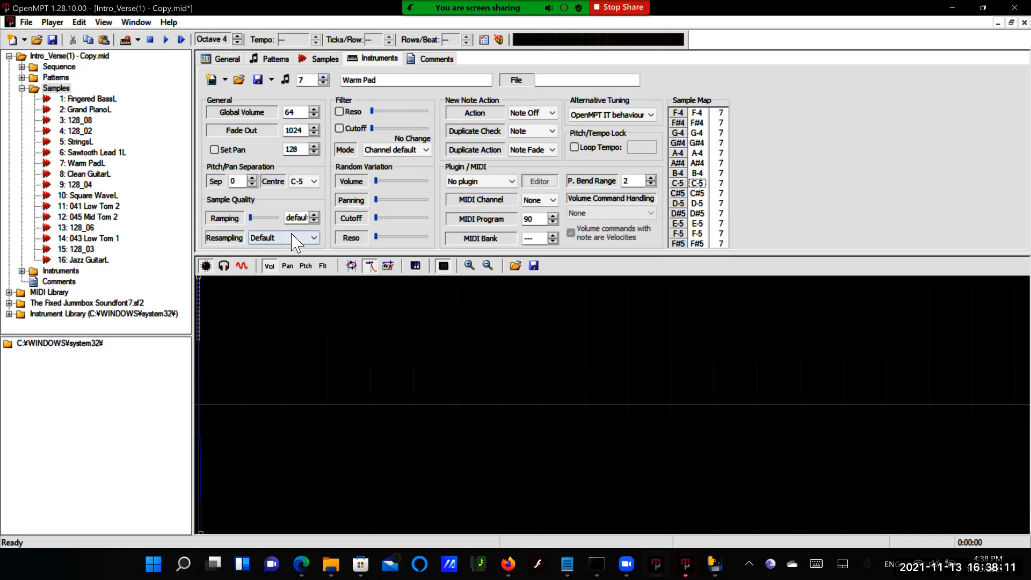
pyautogui.press('Down')
pyautogui.press('Down')
pyautogui.press('Down')
pyautogui.press('Down')
pyautogui.press('Down')
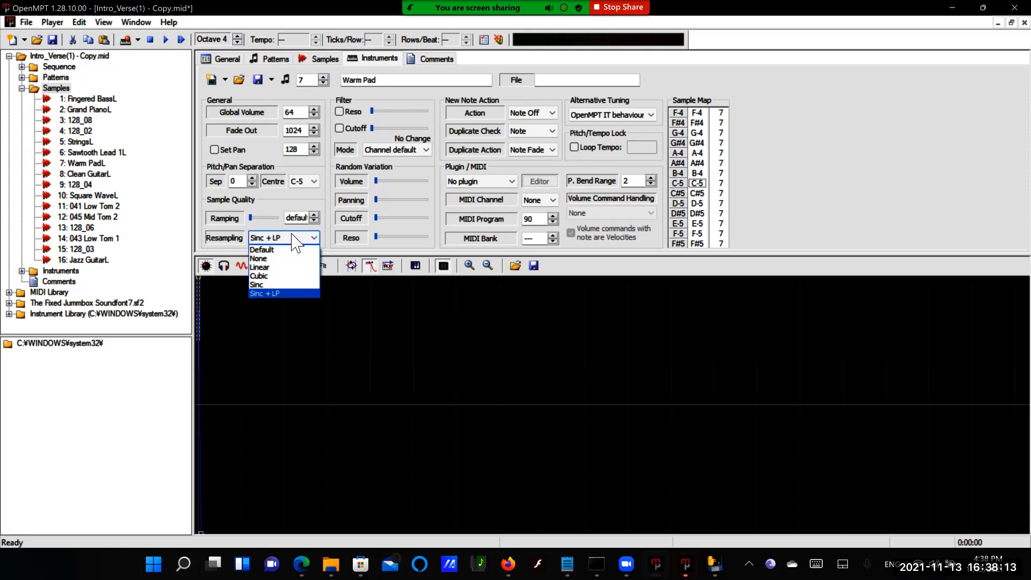
pyautogui.press('Return')
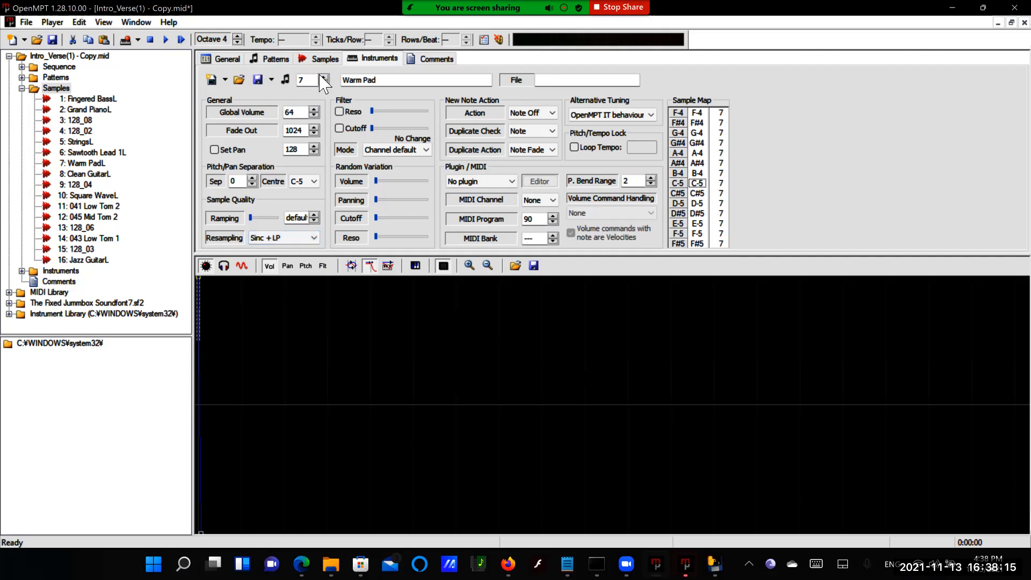
# - Set the resampling of instrument 8, Clean Guitar, to Sinc + LP
pyautogui.click(322, 77)
pyautogui.click(284, 239)
pyautogui.press('Down')
pyautogui.press('Down')
pyautogui.press('Down')
pyautogui.press('Down')
pyautogui.press('Down')
pyautogui.press('Return')
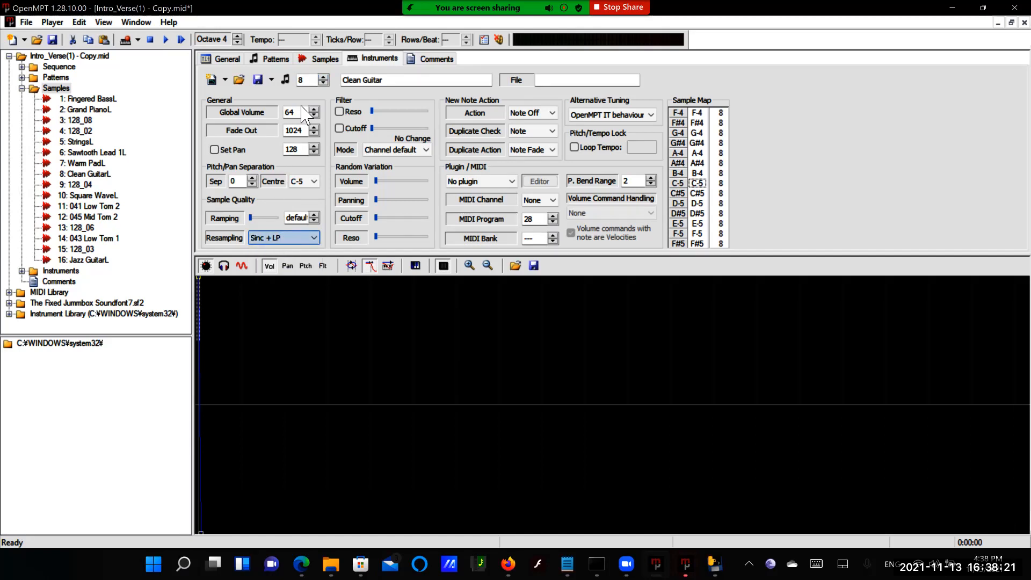
# - Set the resampling of instrument 9, Acoustic Snare, to Sinc + LP
pyautogui.click(323, 77)
pyautogui.click(270, 237)
pyautogui.press('Down')
pyautogui.press('Down')
pyautogui.press('Down')
pyautogui.press('Down')
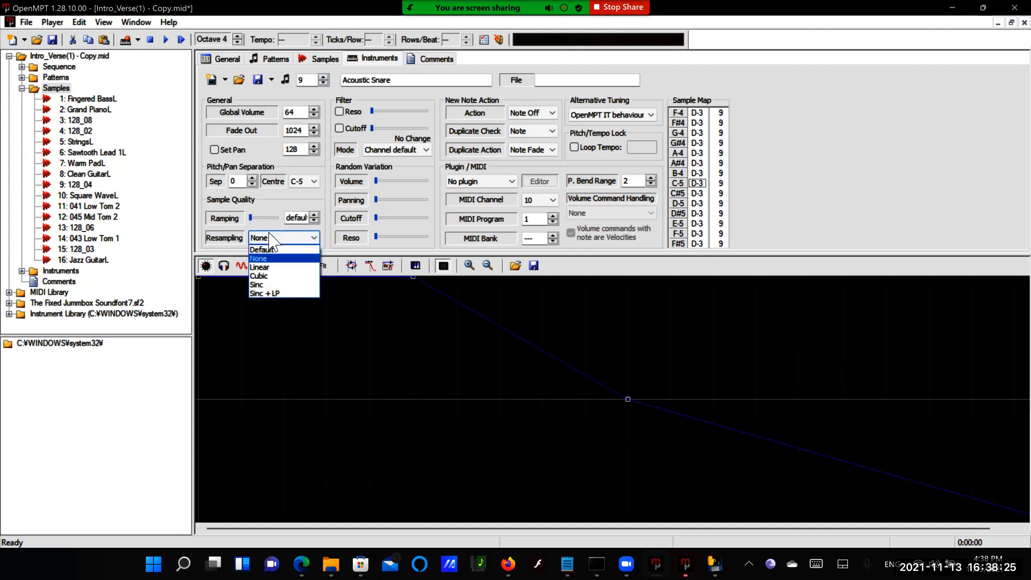
pyautogui.press('Down')
pyautogui.press('Return')
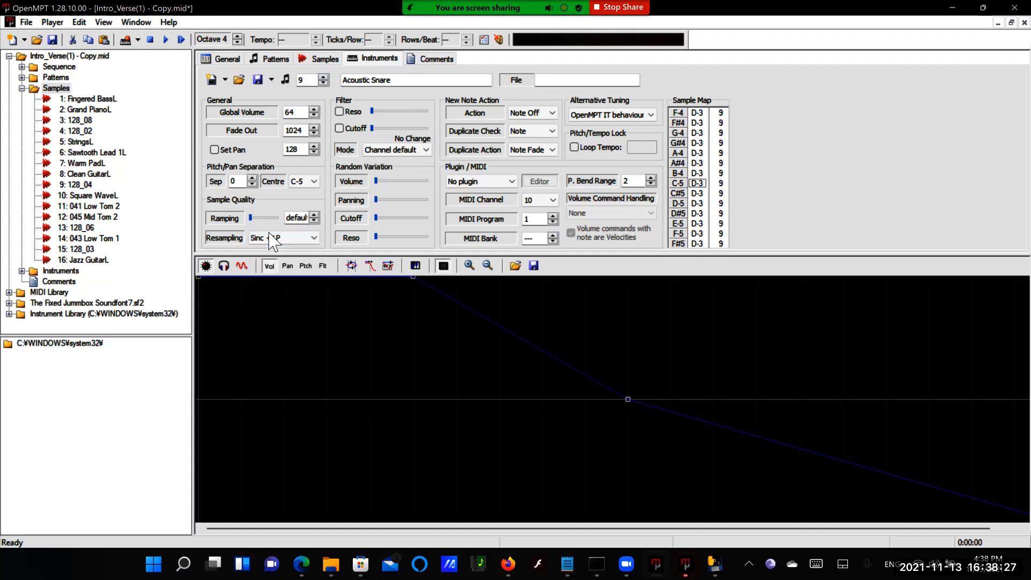
# - Set the resampling of instrument 10, Square Wave, to Sinc + LP
pyautogui.click(323, 78)
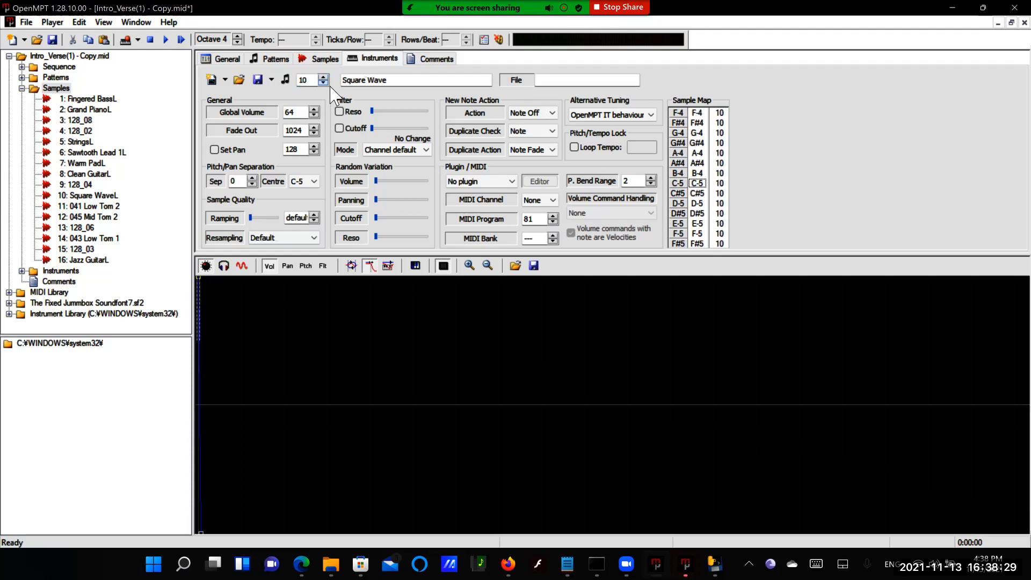
pyautogui.click(276, 238)
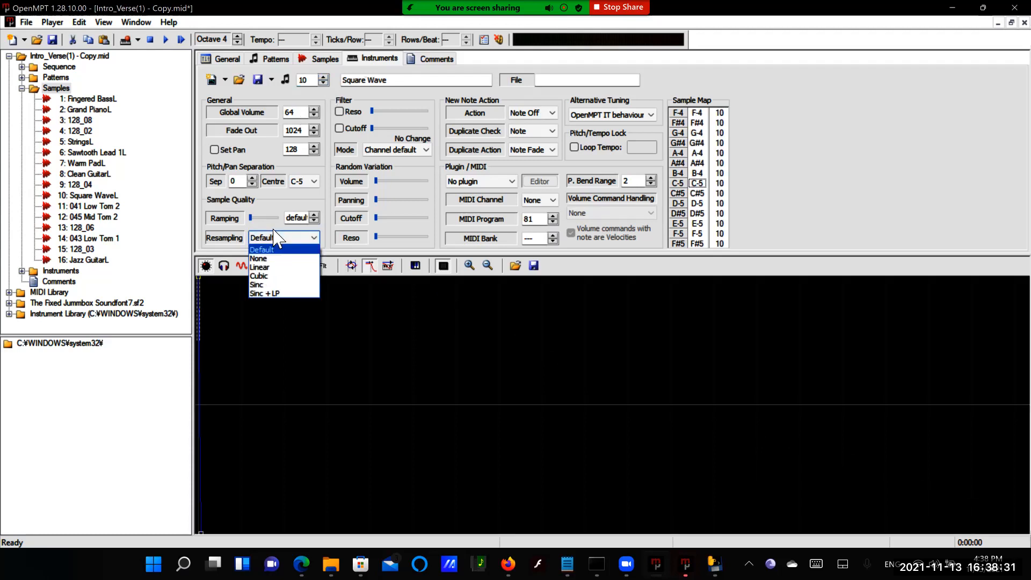
pyautogui.press('Down')
pyautogui.press('Down')
pyautogui.press('Down')
pyautogui.press('Down')
pyautogui.press('Down')
pyautogui.press('Return')
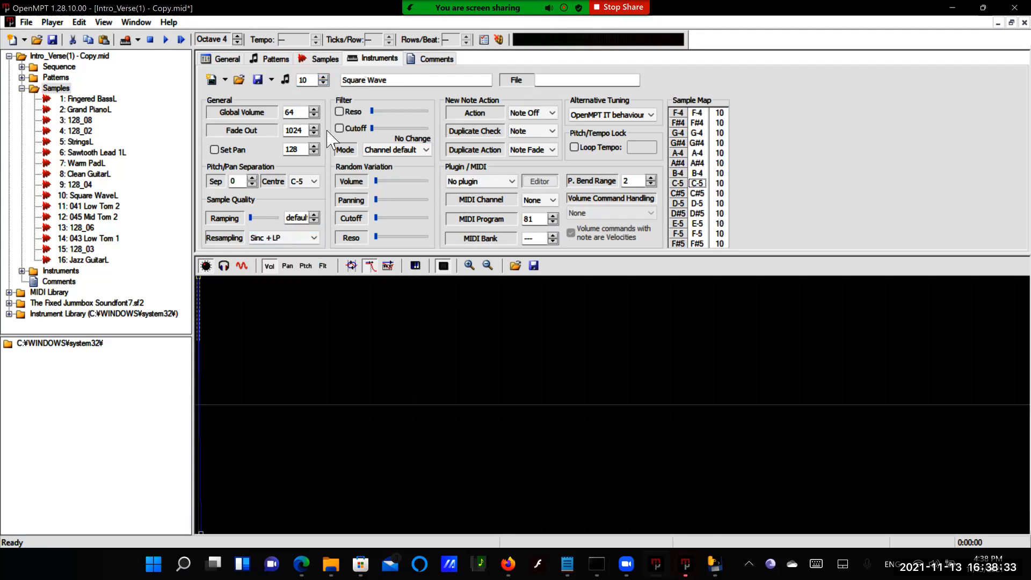
# - Set the resampling of instrument 11, Snare Roll, to Sinc + LP
pyautogui.click(323, 78)
pyautogui.click(277, 238)
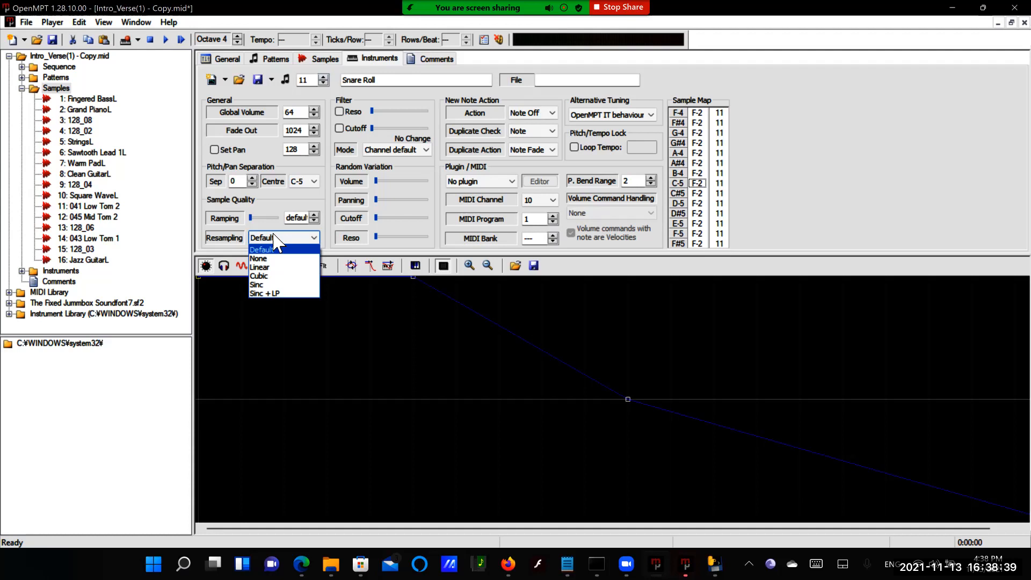
pyautogui.press('Down')
pyautogui.press('Down')
pyautogui.press('Down')
pyautogui.press('Down')
pyautogui.press('Down')
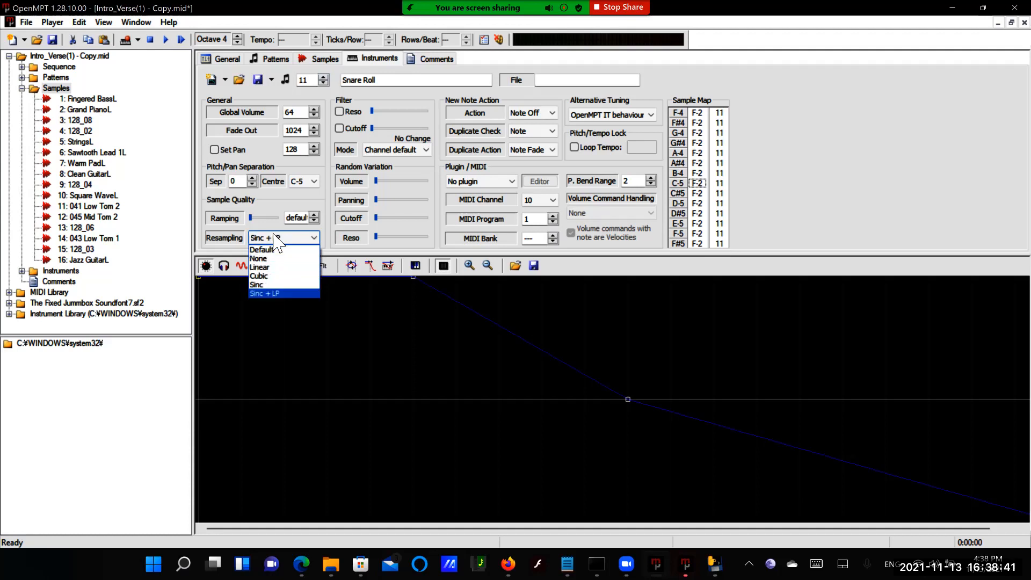
pyautogui.press('Return')
# - Set the resampling of instrument 12, Bass Drum Lo, to Sinc + LP
pyautogui.click(323, 76)
pyautogui.click(276, 237)
pyautogui.press('Down')
pyautogui.press('Down')
pyautogui.press('Down')
pyautogui.press('Down')
pyautogui.press('Down')
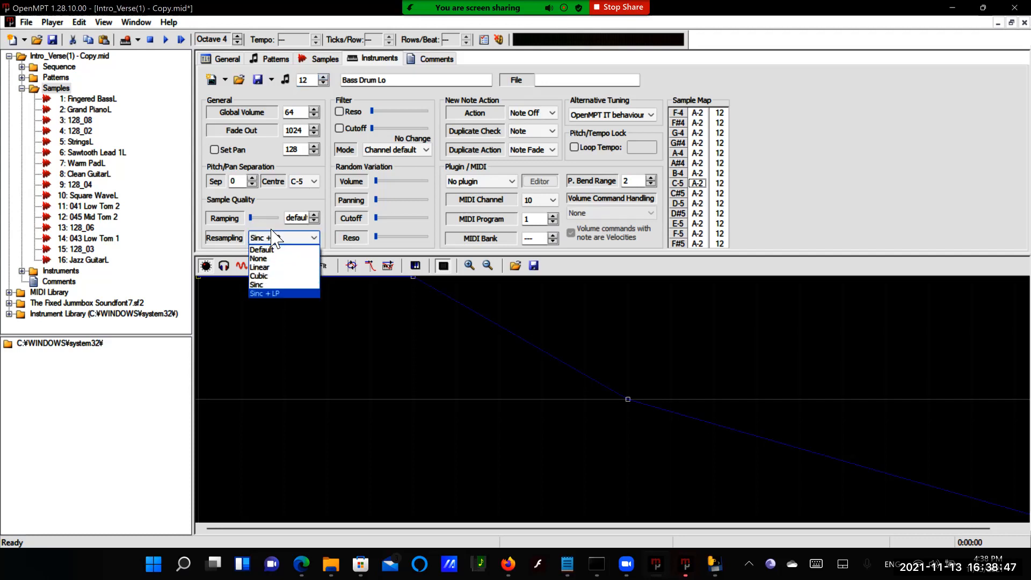
pyautogui.press('Return')
# - Set the resampling of instrument 13, Electric Snare, to Sinc + LP
pyautogui.click(323, 79)
pyautogui.click(276, 238)
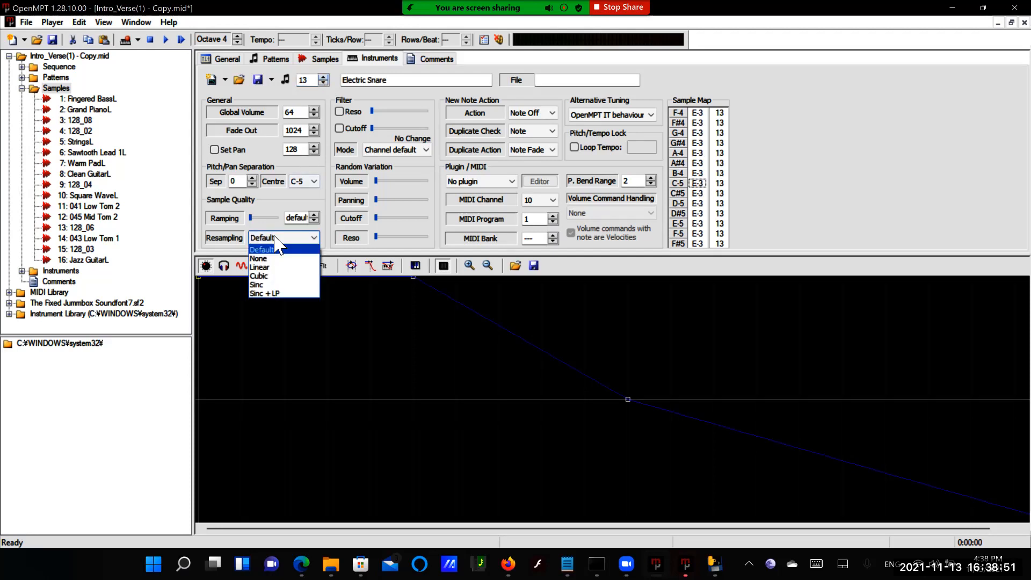
pyautogui.press('Down')
pyautogui.press('Down')
pyautogui.press('Down')
pyautogui.press('Down')
pyautogui.press('Down')
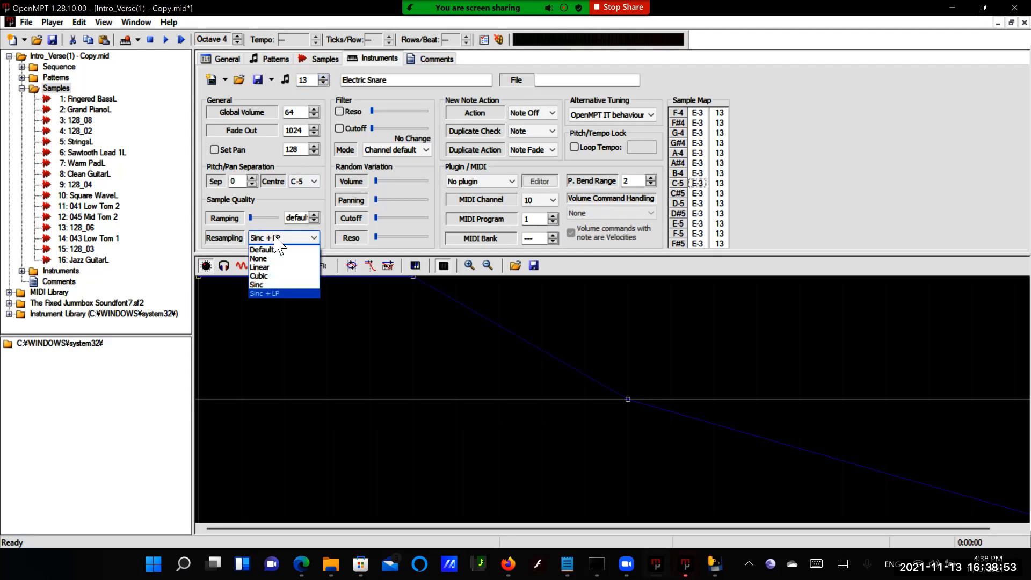
pyautogui.press('Return')
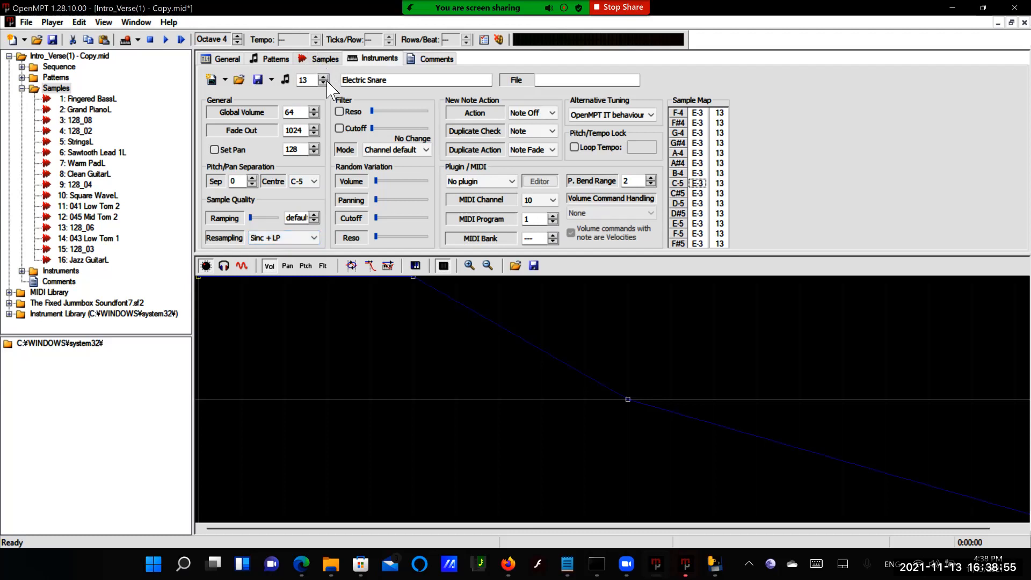
# - Set the resampling of instrument 14, Snare Lo, to Sinc + LP
pyautogui.click(324, 78)
pyautogui.click(271, 238)
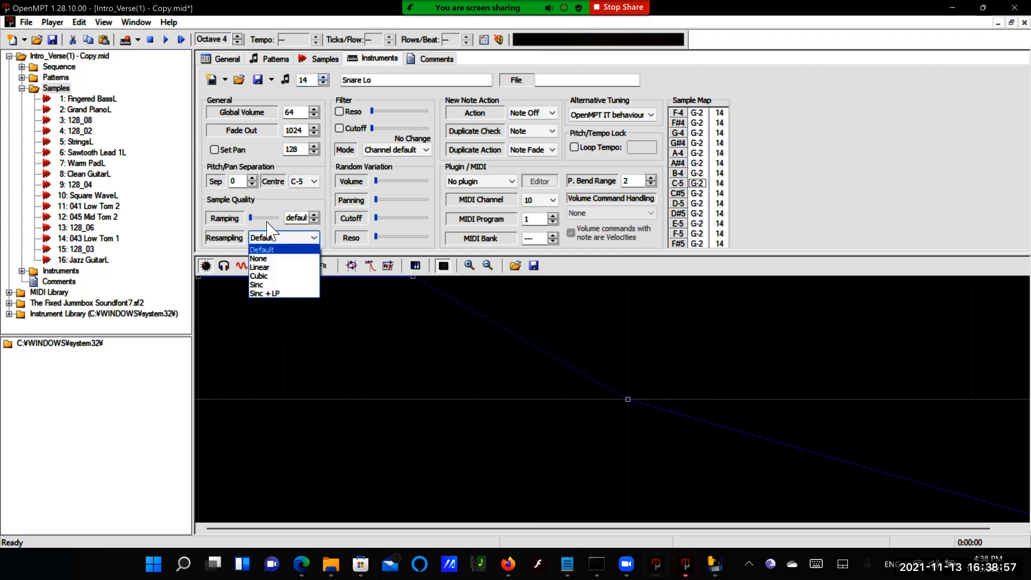
pyautogui.press('Down')
pyautogui.press('Down')
pyautogui.press('Down')
pyautogui.press('Down')
pyautogui.press('Down')
pyautogui.press('Return')
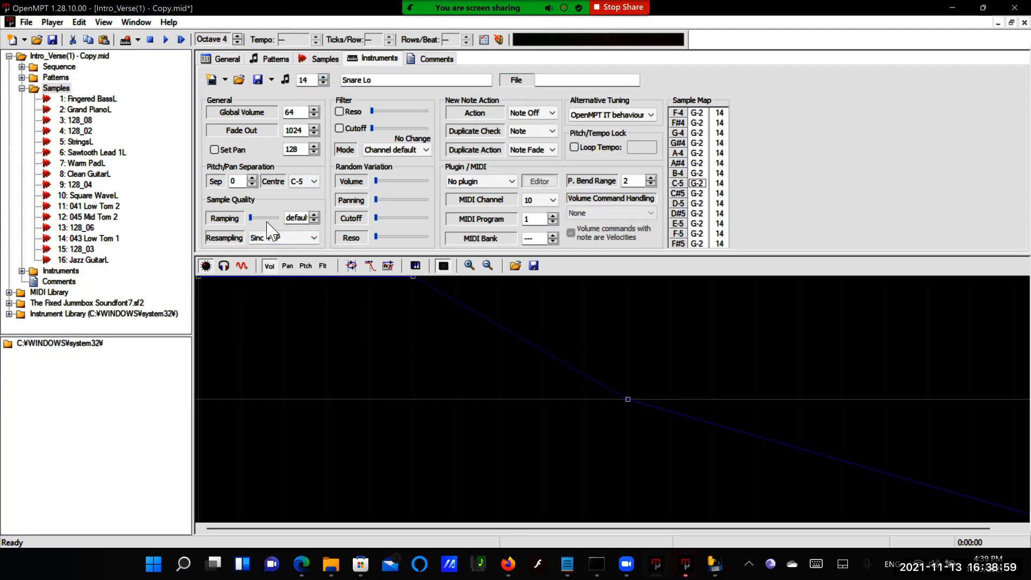
# - Set the resampling of instrument 15, Side Stick, to Sinc + LP
pyautogui.click(323, 78)
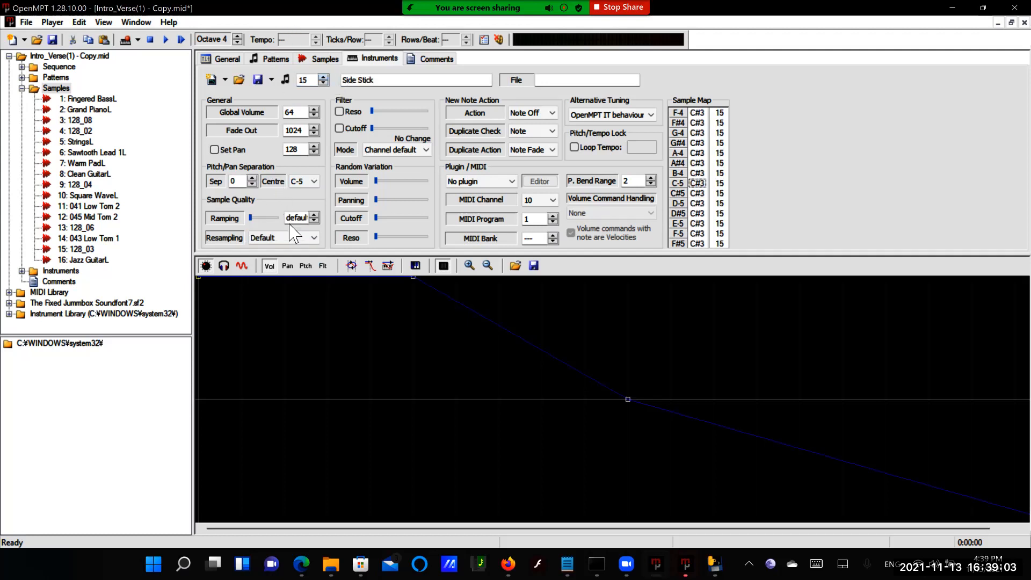
pyautogui.click(293, 239)
pyautogui.press('Down')
pyautogui.press('Down')
pyautogui.press('Down')
pyautogui.press('Down')
pyautogui.press('Down')
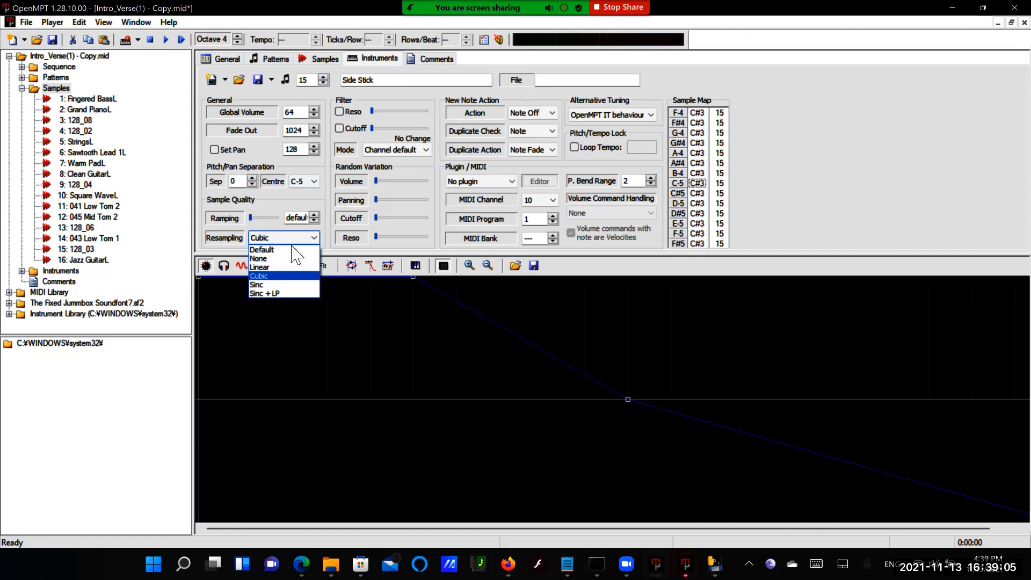
pyautogui.press('Return')
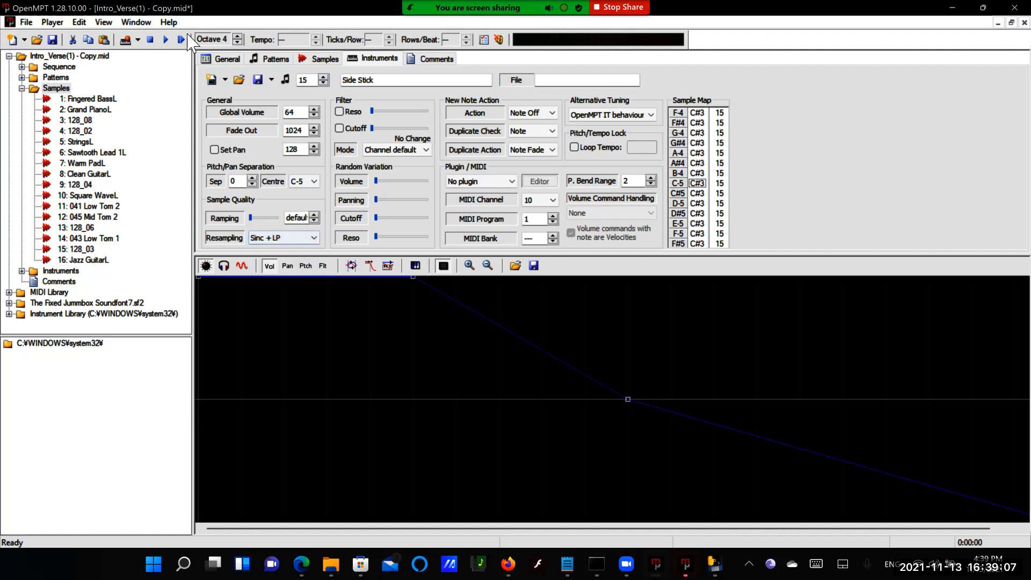
# - Set the resampling of instrument 16, Jazz Guitar, to Sinc + LP
pyautogui.click(323, 78)
pyautogui.click(268, 238)
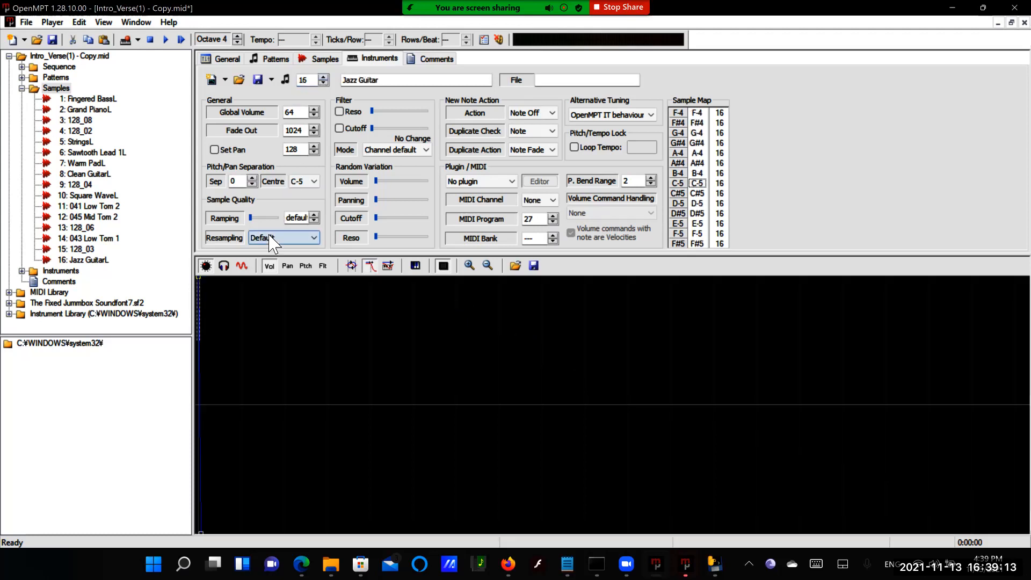
pyautogui.press('Down')
pyautogui.press('Down')
pyautogui.press('Down')
pyautogui.press('Down')
pyautogui.press('Down')
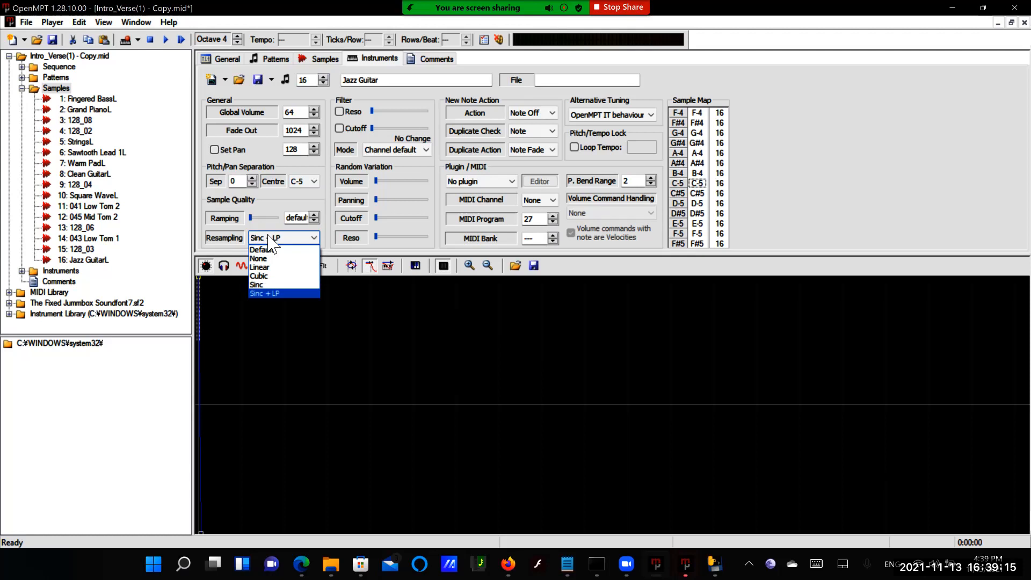
pyautogui.press('Return')
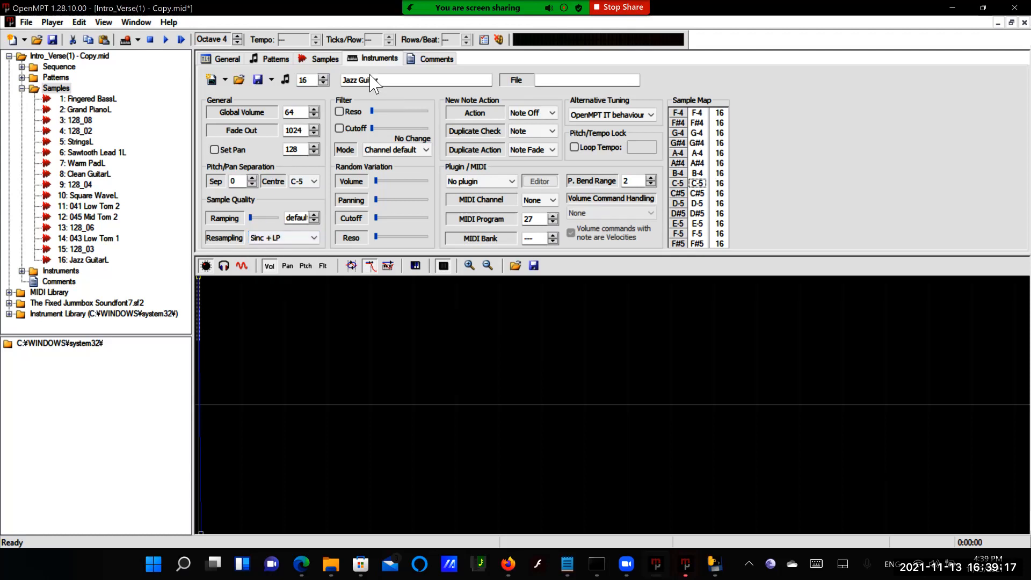
# - Go through the instruments again and check the resampling setting of each one
pyautogui.click(324, 77)
pyautogui.click(324, 77)
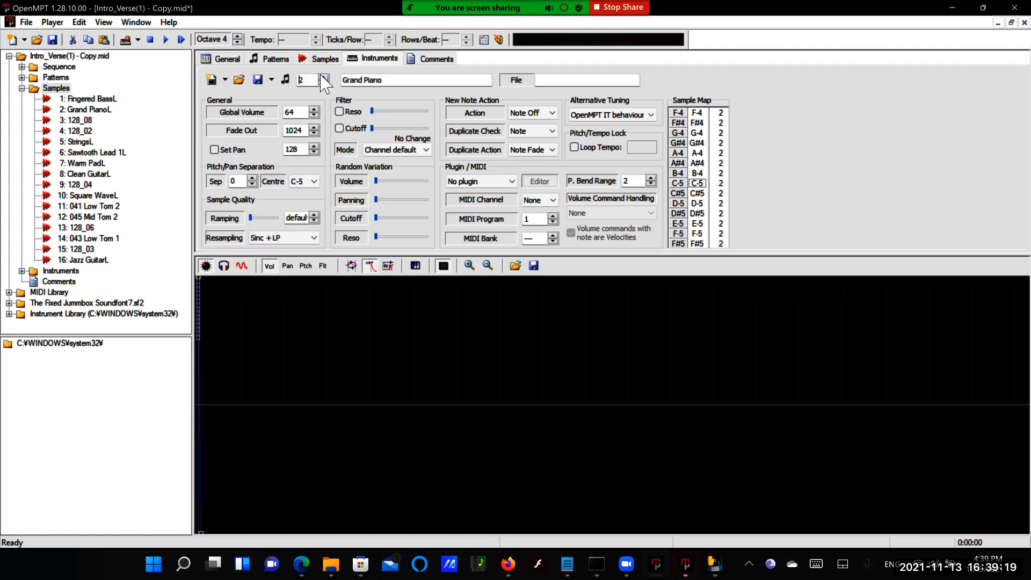
pyautogui.click(323, 77)
pyautogui.click(323, 77)
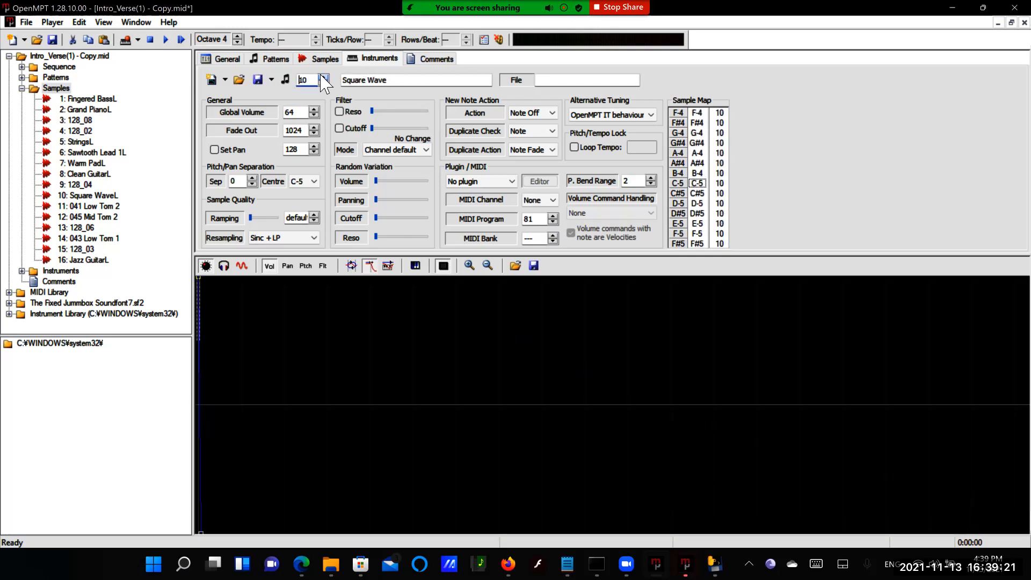
pyautogui.click(324, 83)
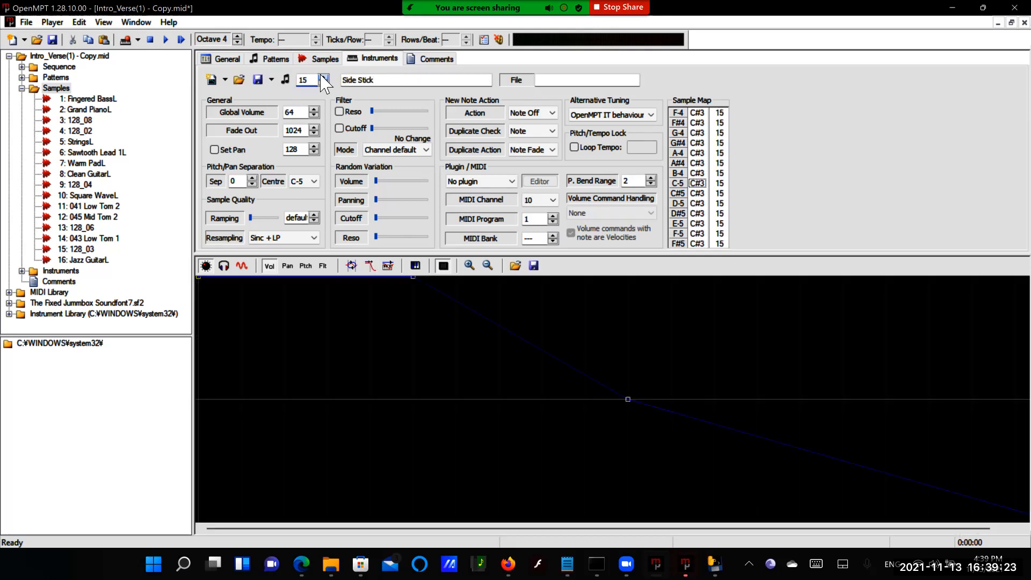
# - Save the module as JBVid in the OpenMPT module format (*.mptm) in the Downloads folder
pyautogui.click(277, 58)
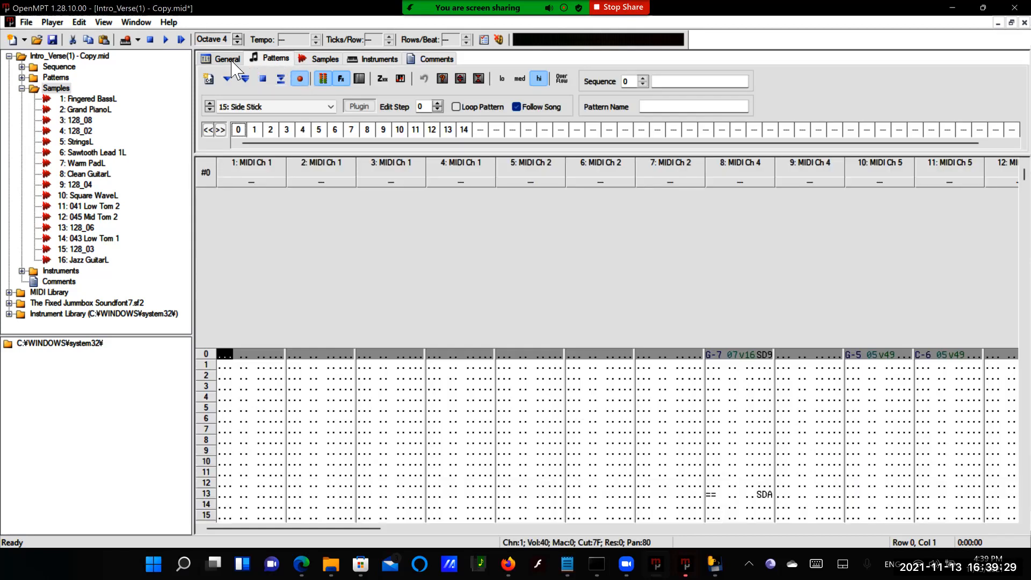
pyautogui.click(232, 62)
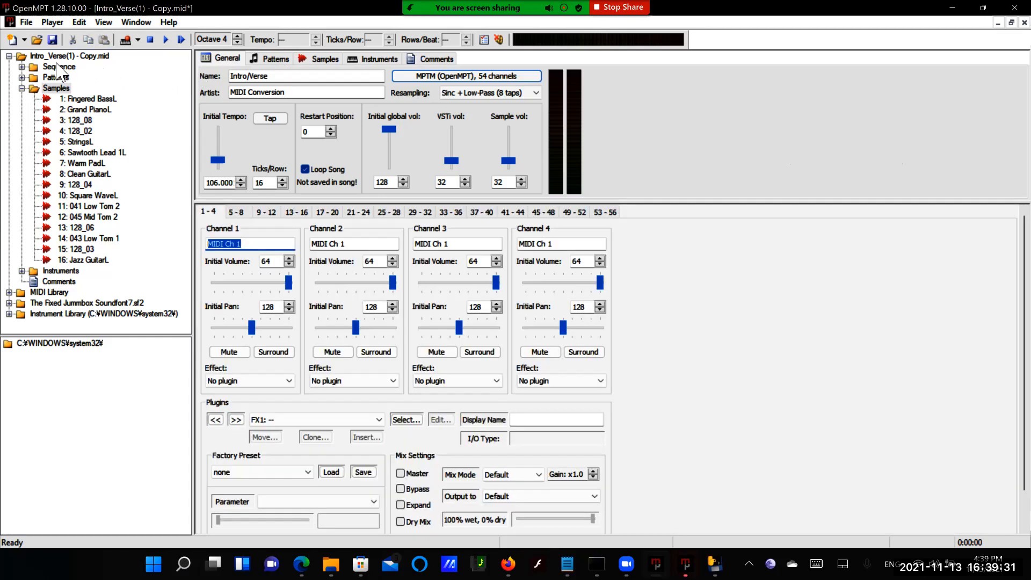
pyautogui.click(25, 22)
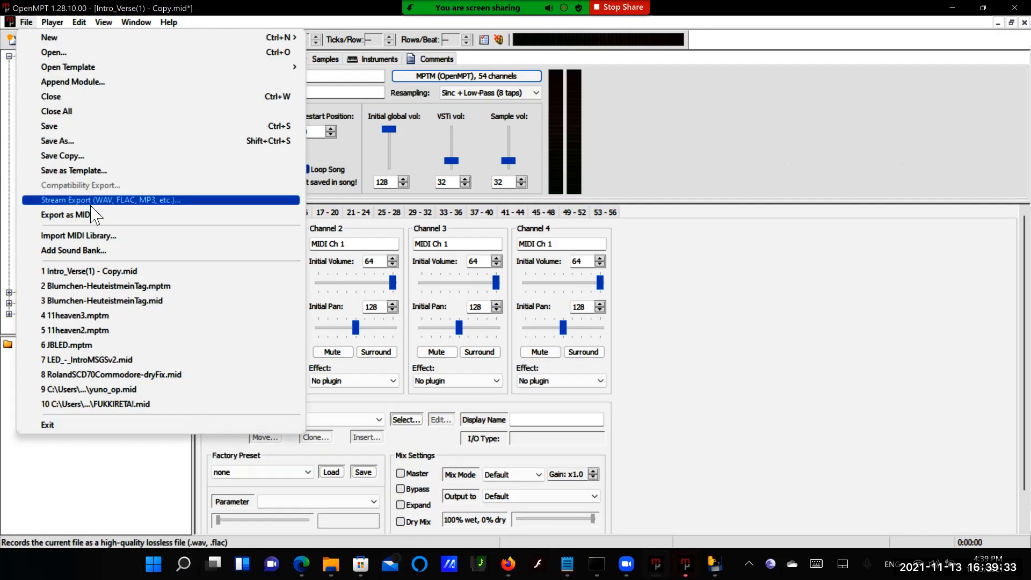
pyautogui.click(80, 141)
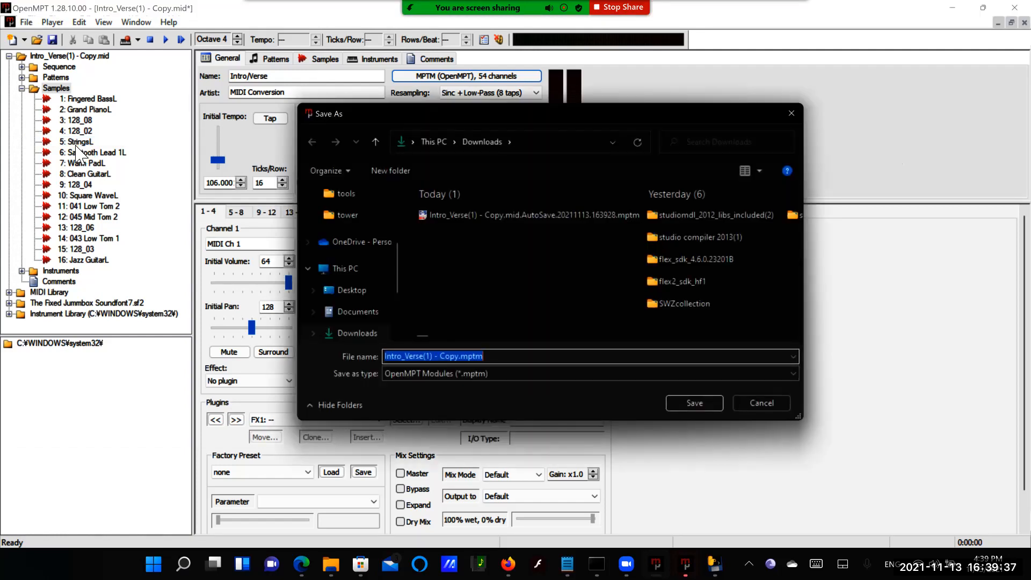
pyautogui.write('JBVid')
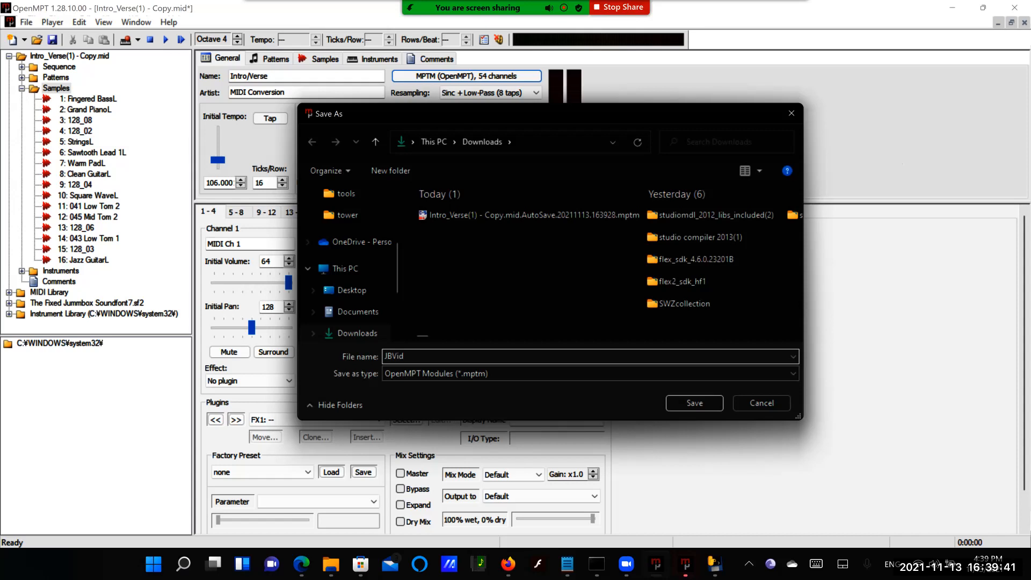
pyautogui.press('Return')
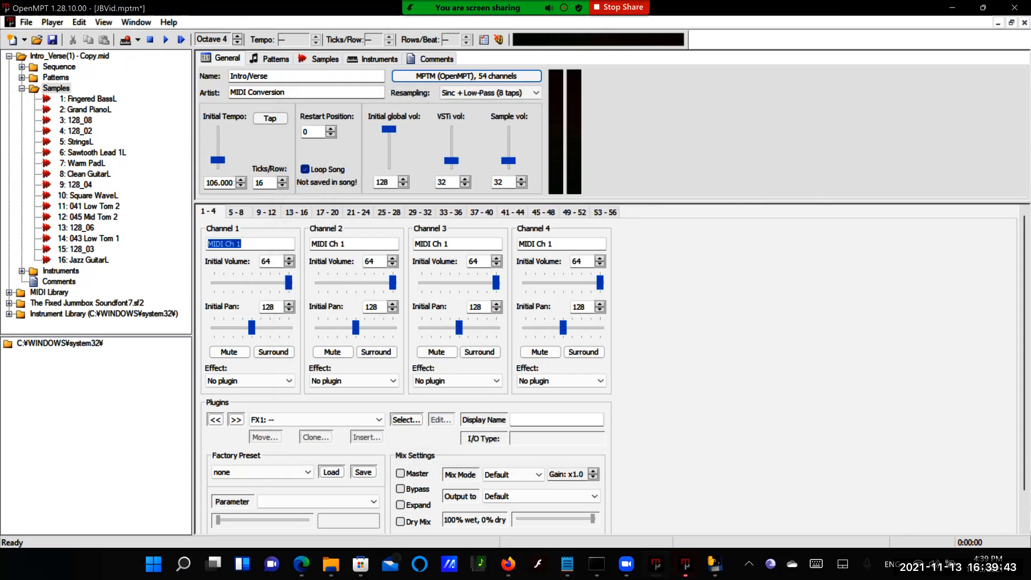
# - Play the saved song briefly from the start, once from the general settings and once in the pattern view, stopping playback each time
pyautogui.click(183, 40)
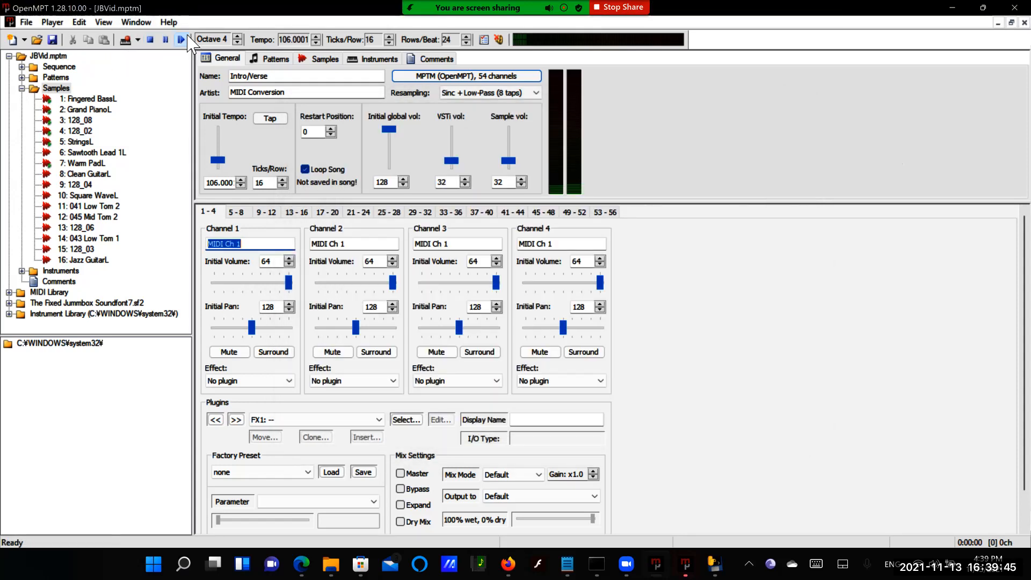
pyautogui.click(151, 39)
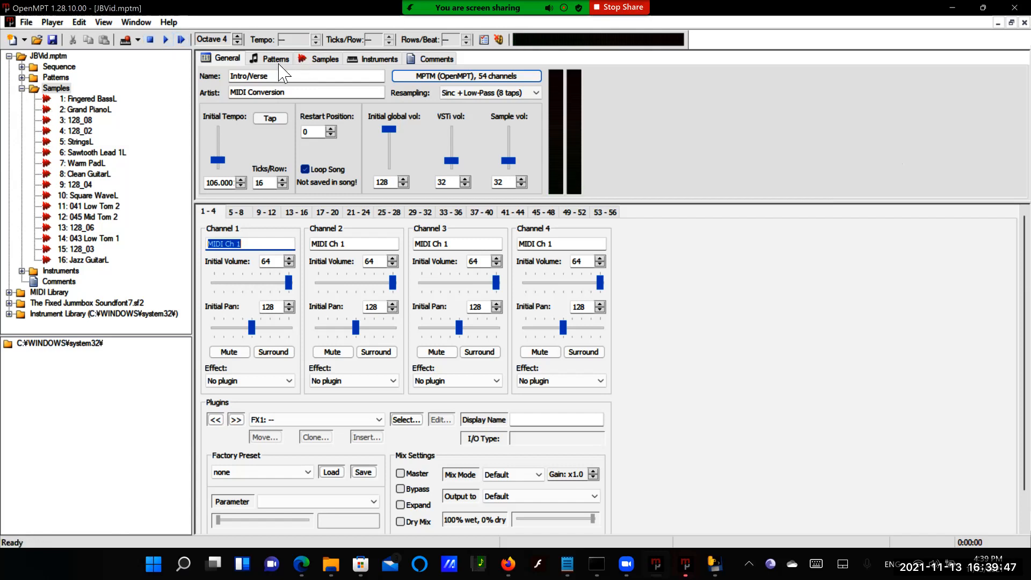
pyautogui.click(271, 58)
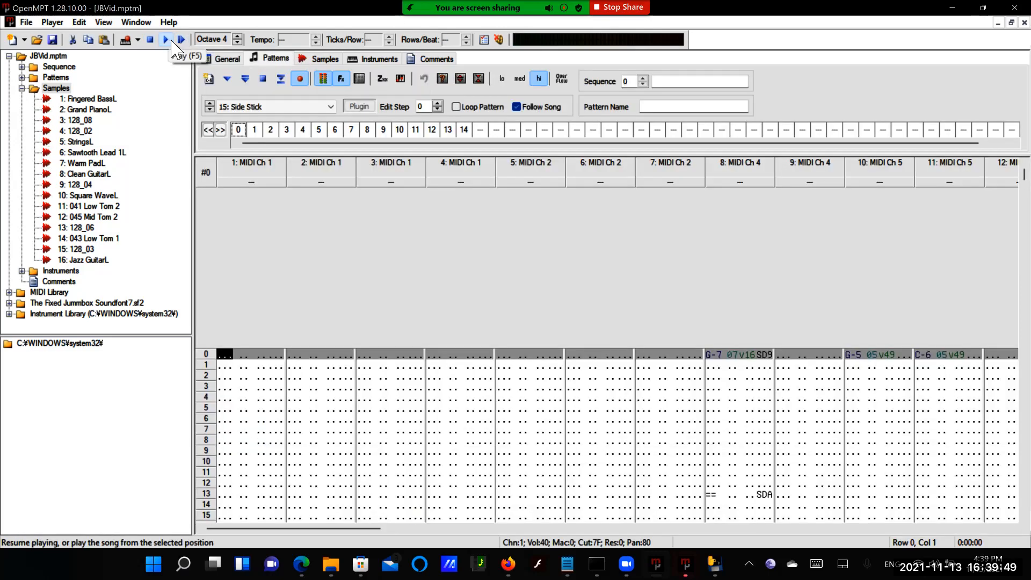
pyautogui.click(181, 41)
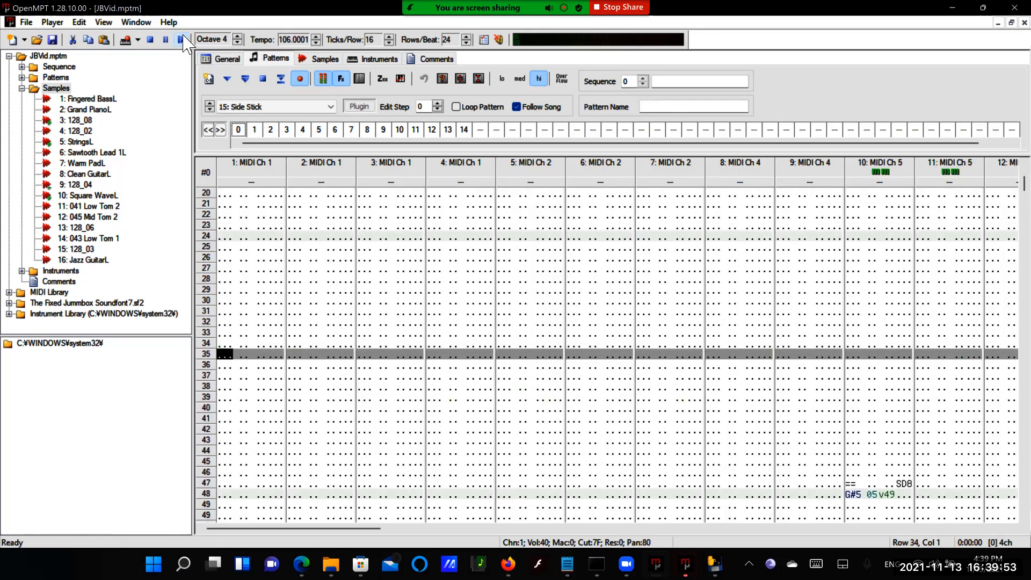
pyautogui.click(153, 41)
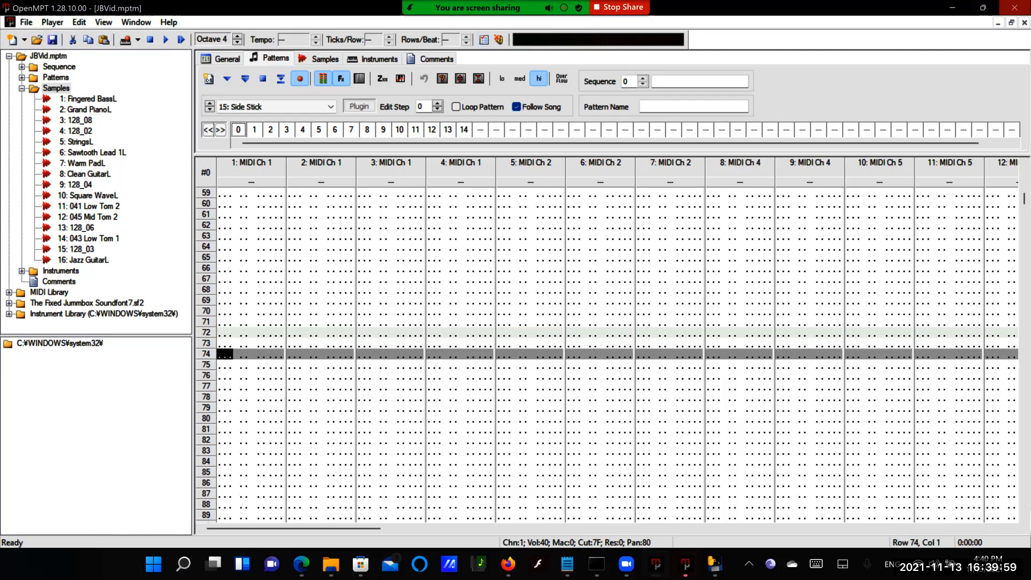
# - Close this OpenMPT 1.28.10 window, switch to OpenMPT 1.29.13 and accept its setup dialog with the default settings
pyautogui.click(1014, 7)
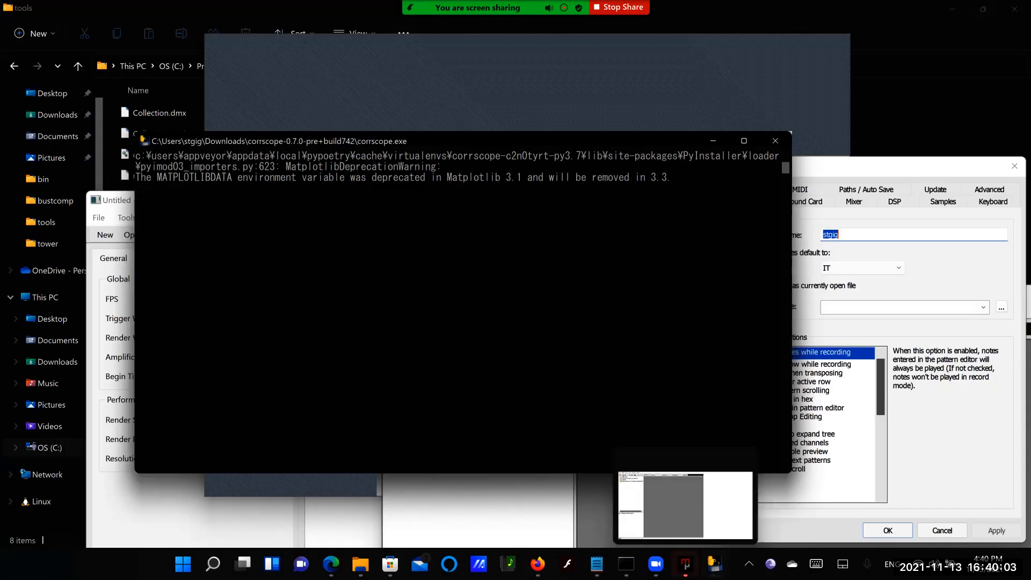
pyautogui.click(685, 564)
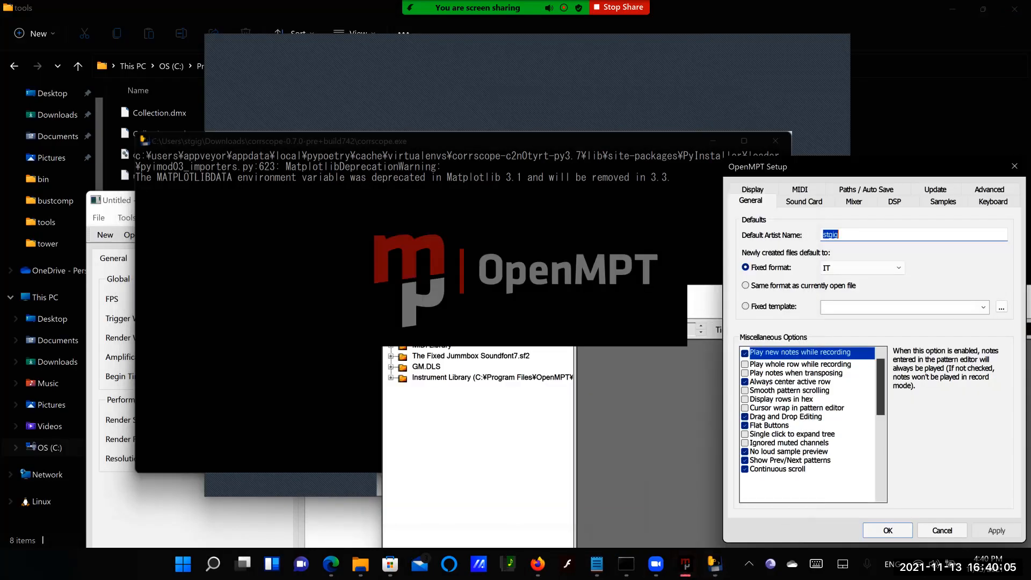
pyautogui.press('Return')
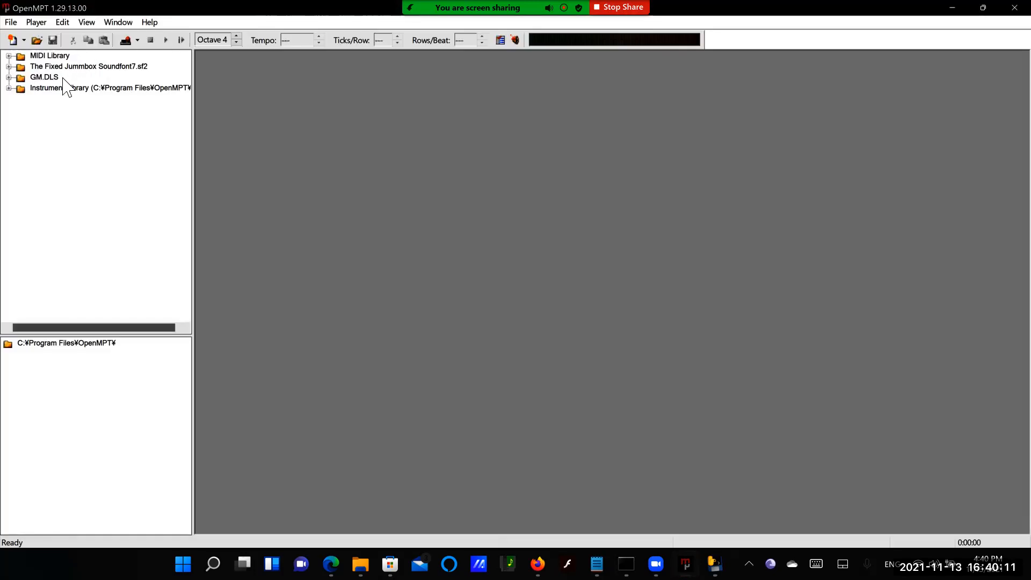
# - Remove the GM.DLS sound bank from the library tree
pyautogui.click(62, 78)
pyautogui.rightClick(63, 79)
pyautogui.click(103, 99)
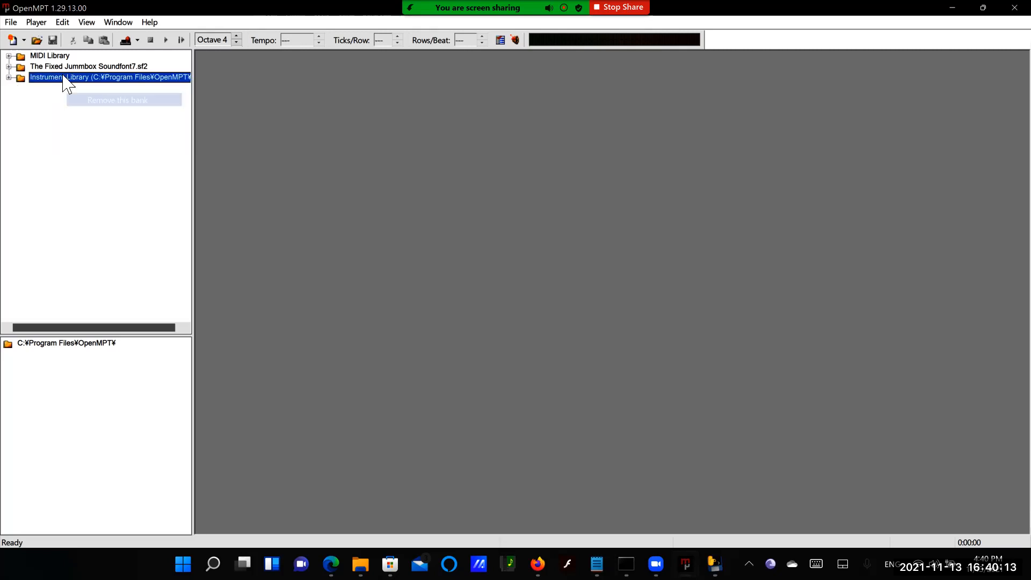
# - Open JBVid.mptm from the Downloads folder
pyautogui.click(10, 22)
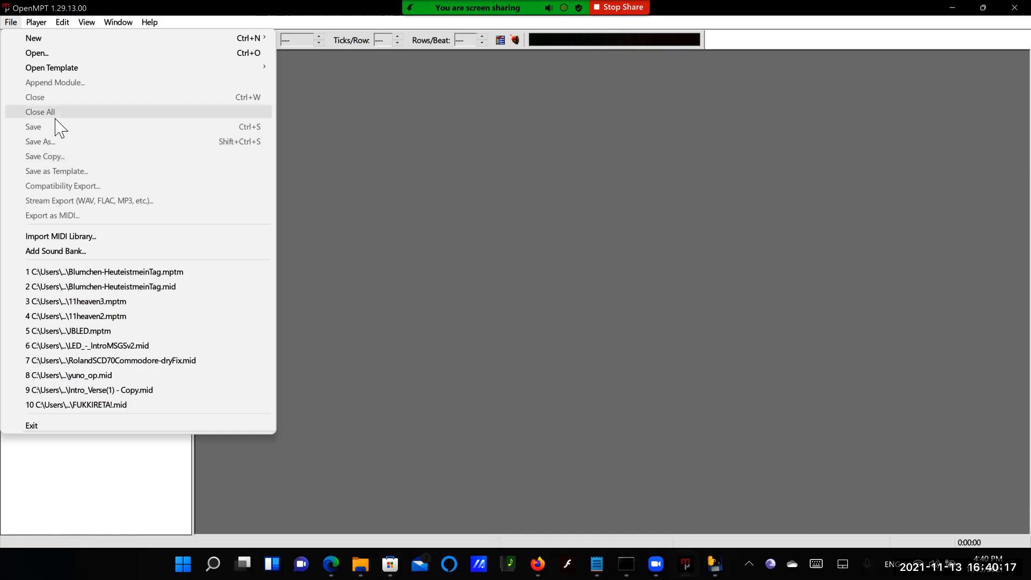
pyautogui.click(53, 56)
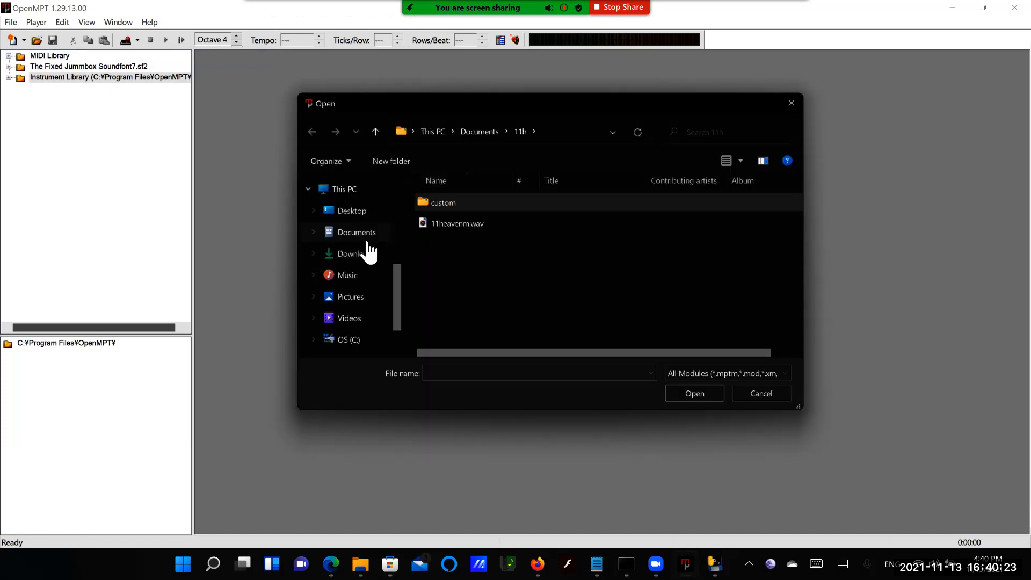
pyautogui.click(361, 255)
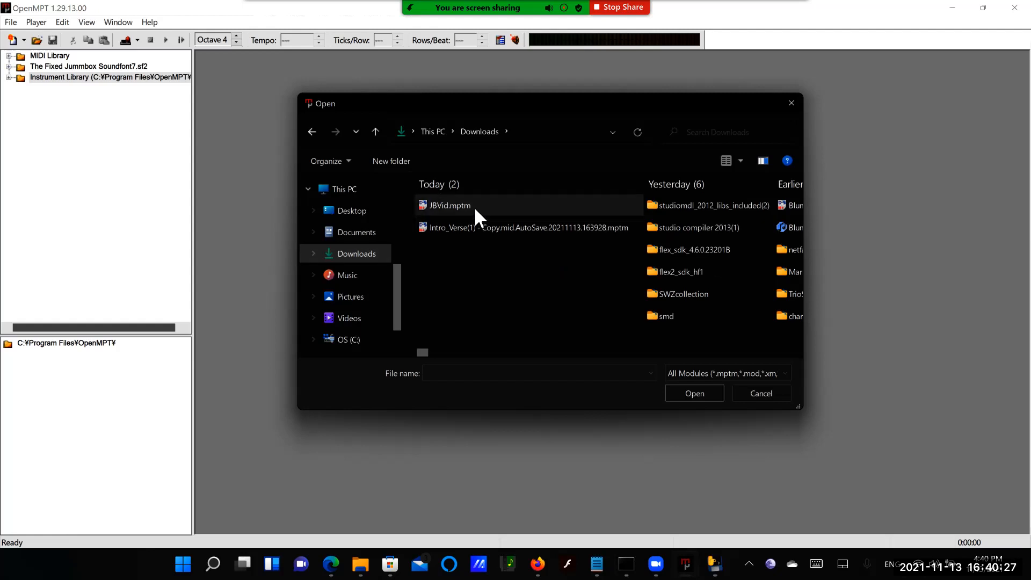
pyautogui.click(474, 209)
pyautogui.doubleClick(475, 210)
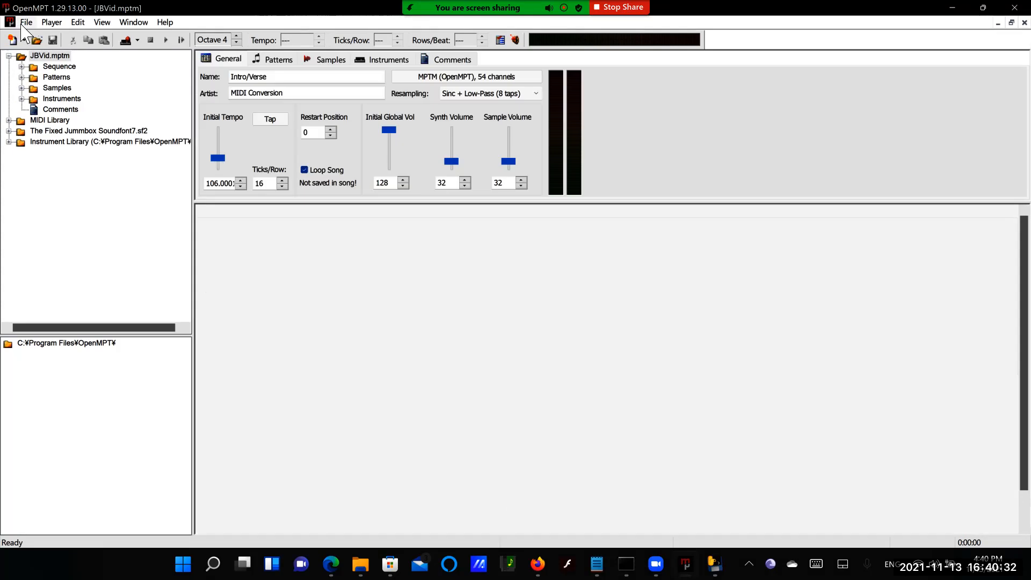
pyautogui.click(25, 23)
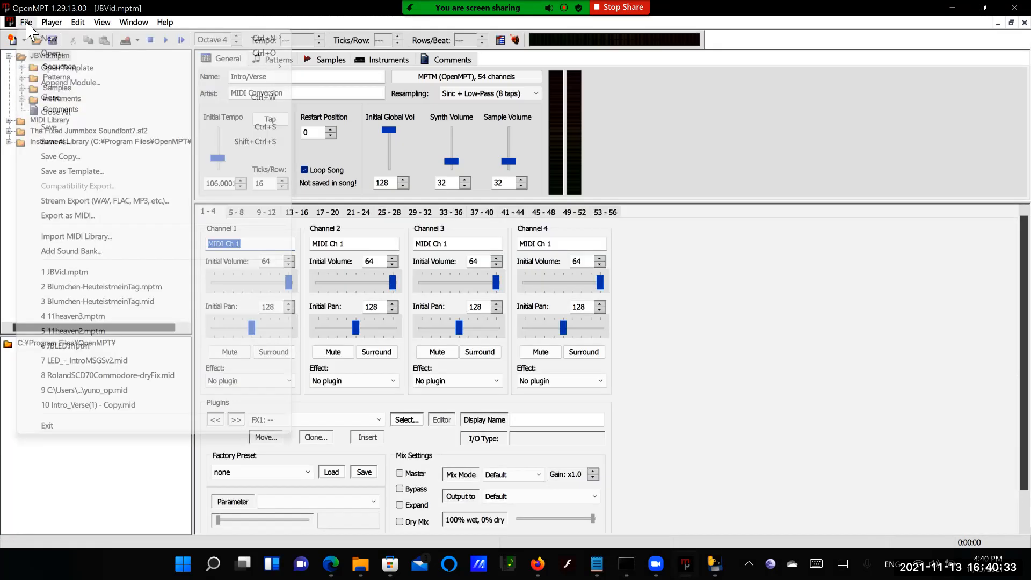
pyautogui.click(105, 201)
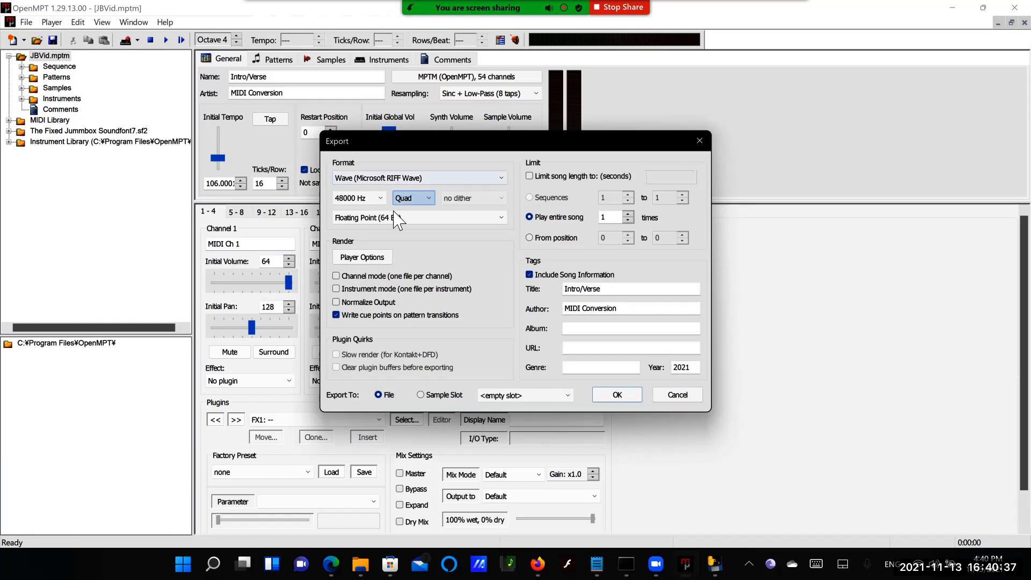
pyautogui.click(359, 198)
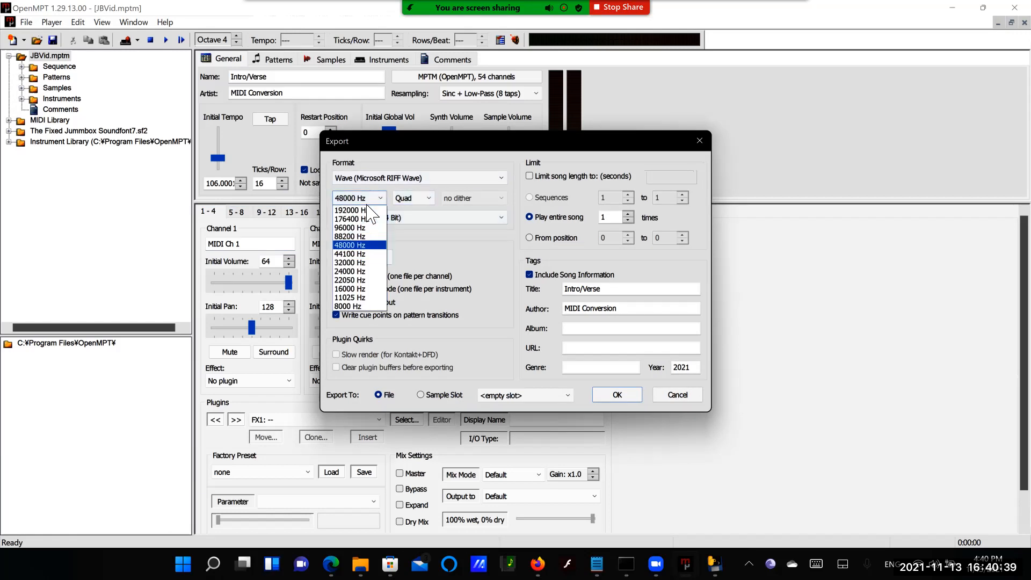
pyautogui.click(350, 228)
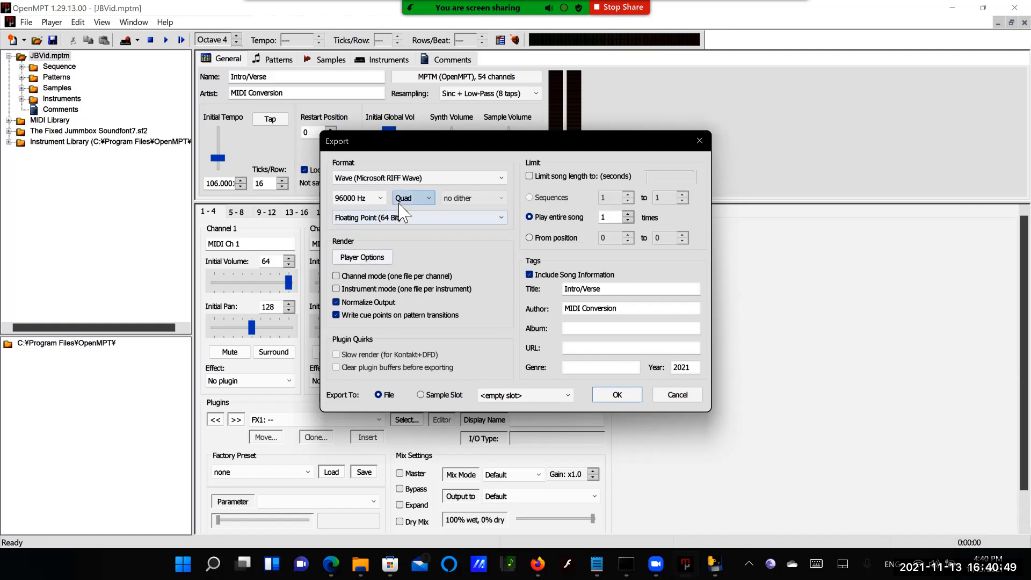
pyautogui.click(364, 260)
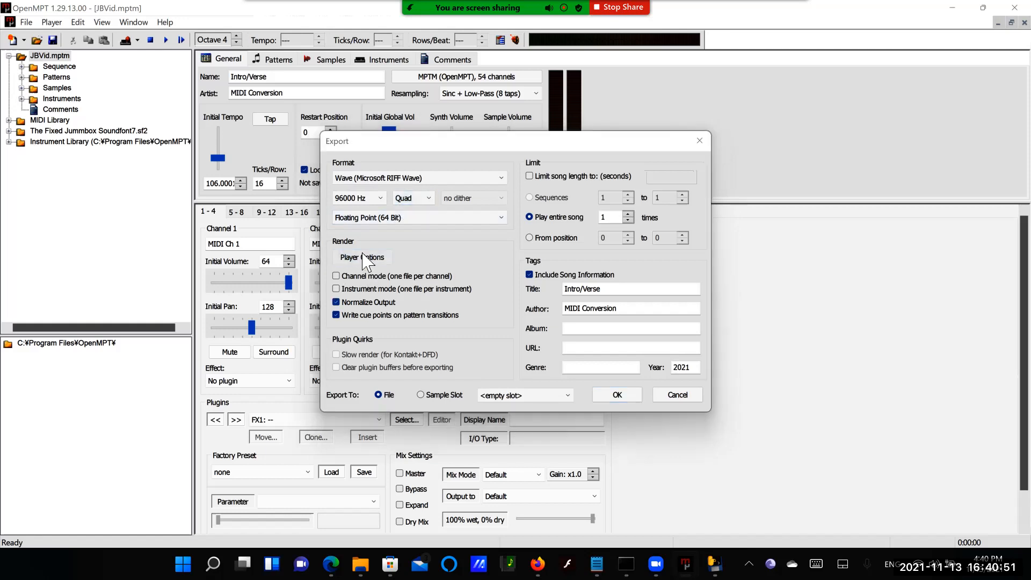
pyautogui.click(412, 117)
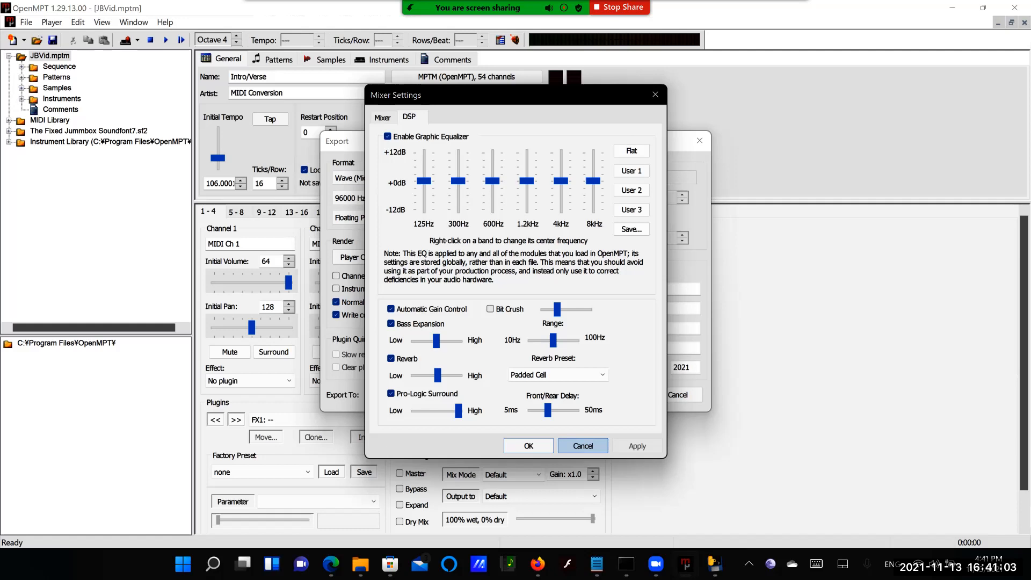
pyautogui.click(583, 446)
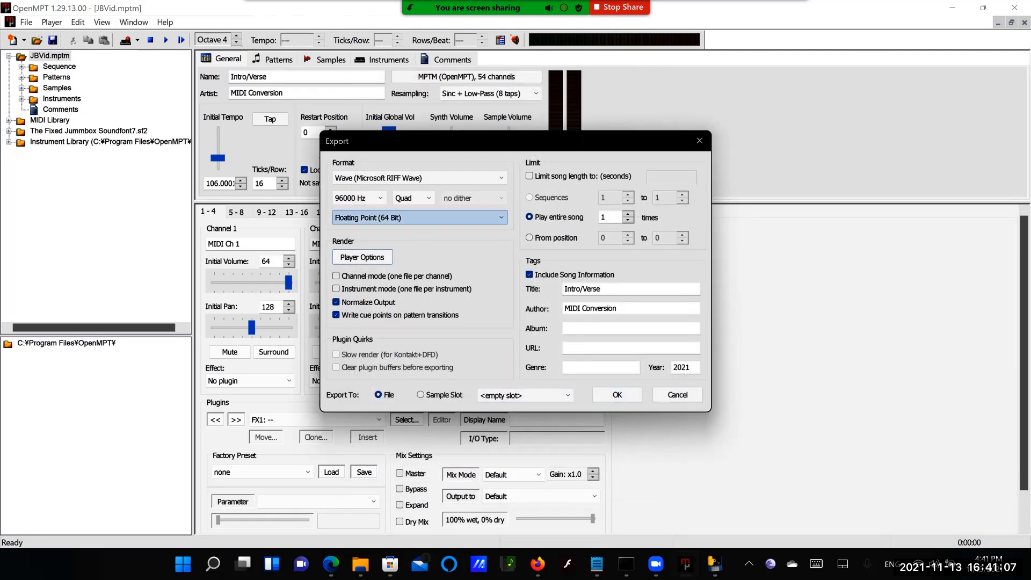
pyautogui.click(678, 395)
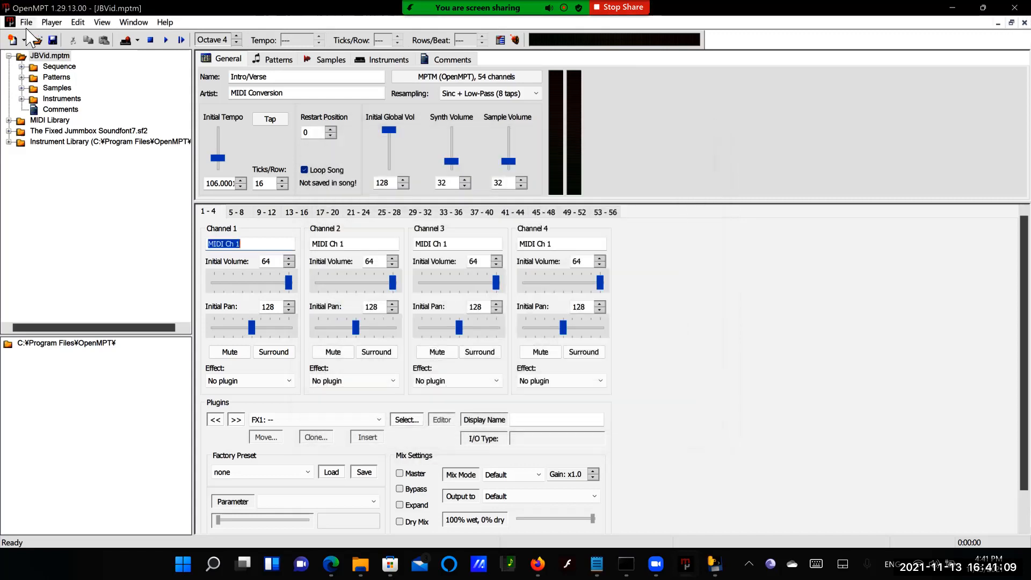
# - Set up the Wave export of the song with a 192000 Hz sample rate, stereo channels and normalized output
pyautogui.click(25, 23)
pyautogui.click(75, 202)
pyautogui.click(380, 199)
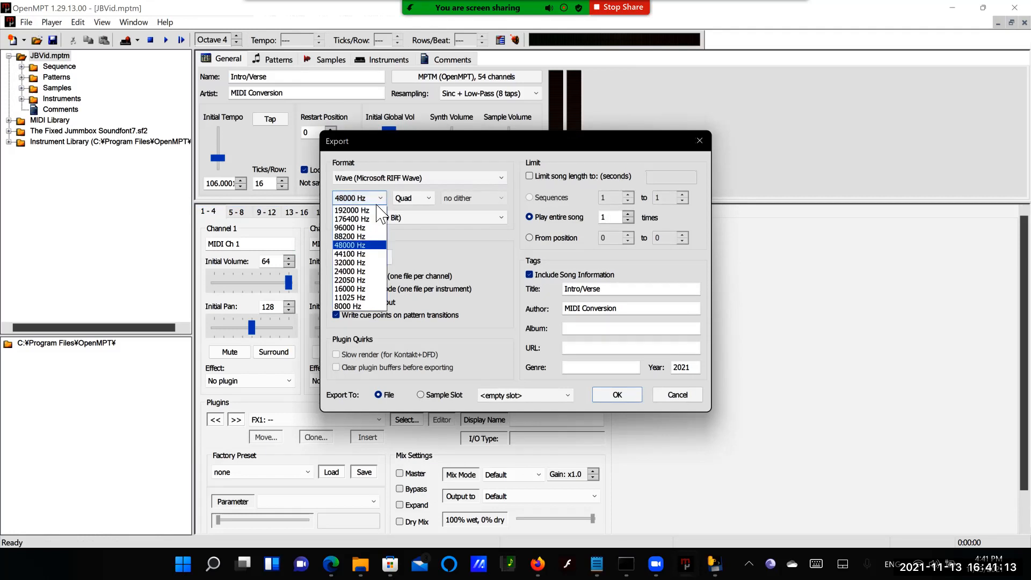
pyautogui.click(366, 212)
pyautogui.click(361, 205)
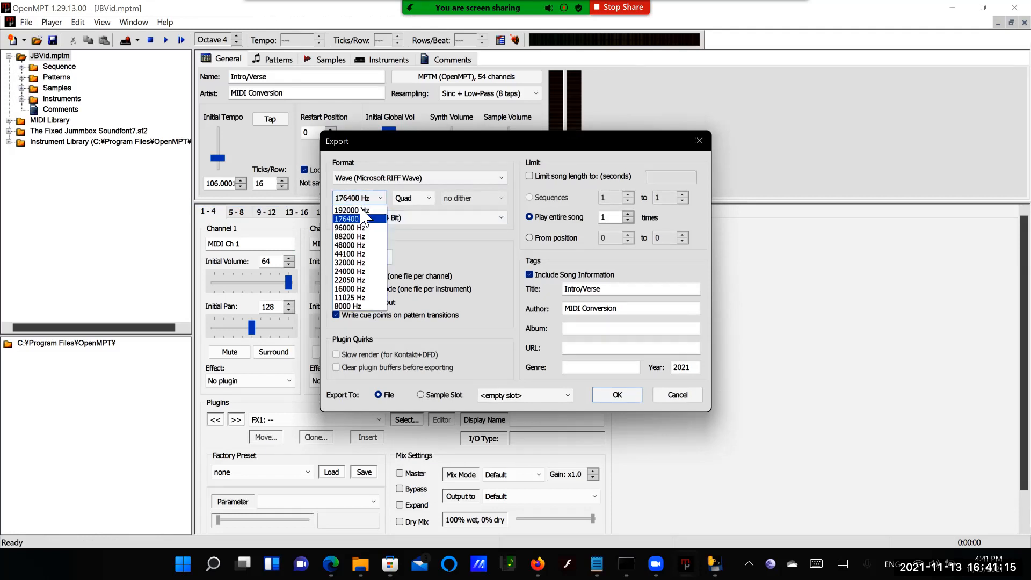
pyautogui.click(353, 208)
pyautogui.click(352, 203)
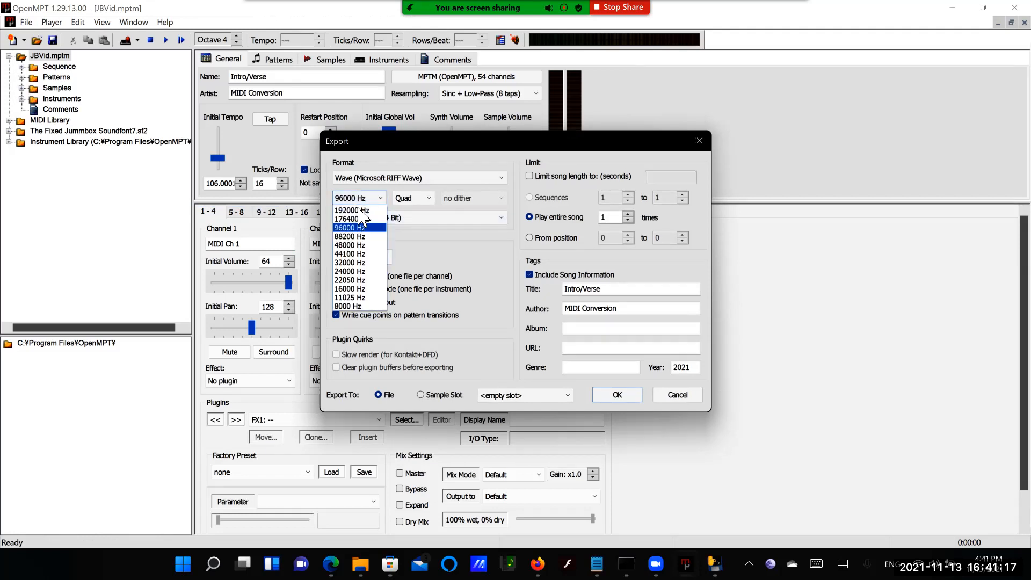
pyautogui.click(356, 207)
pyautogui.press('Down')
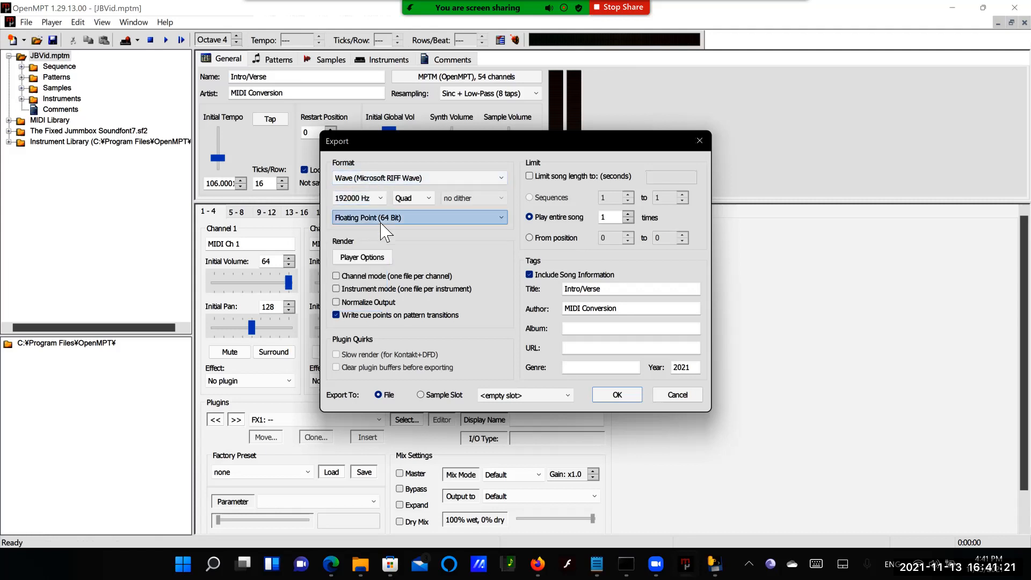
pyautogui.click(413, 201)
pyautogui.click(414, 208)
pyautogui.press('Down')
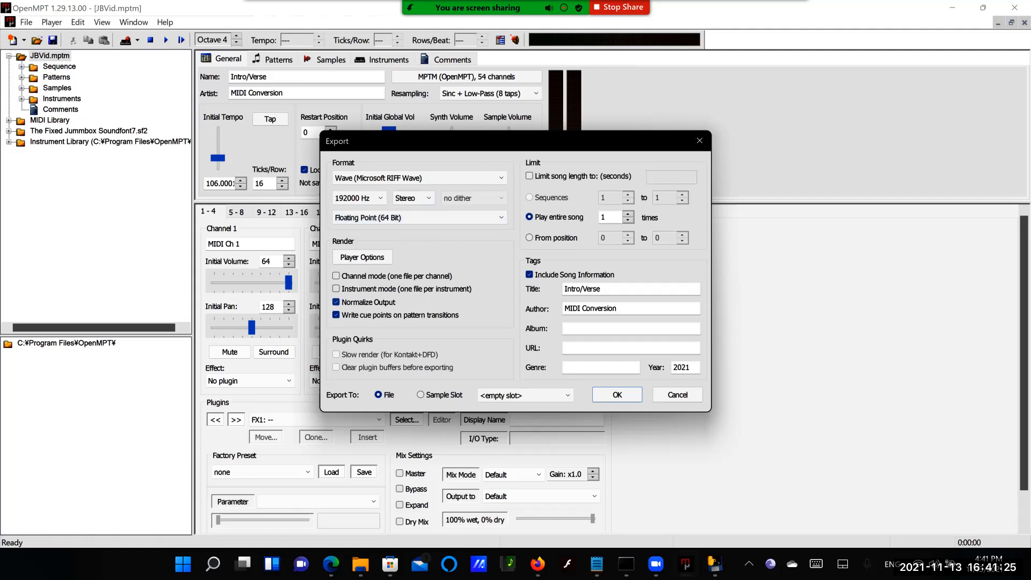
# - Enable channel mode with one file per channel, view the mixer and DSP player options, and cancel the export
pyautogui.click(336, 275)
pyautogui.click(362, 258)
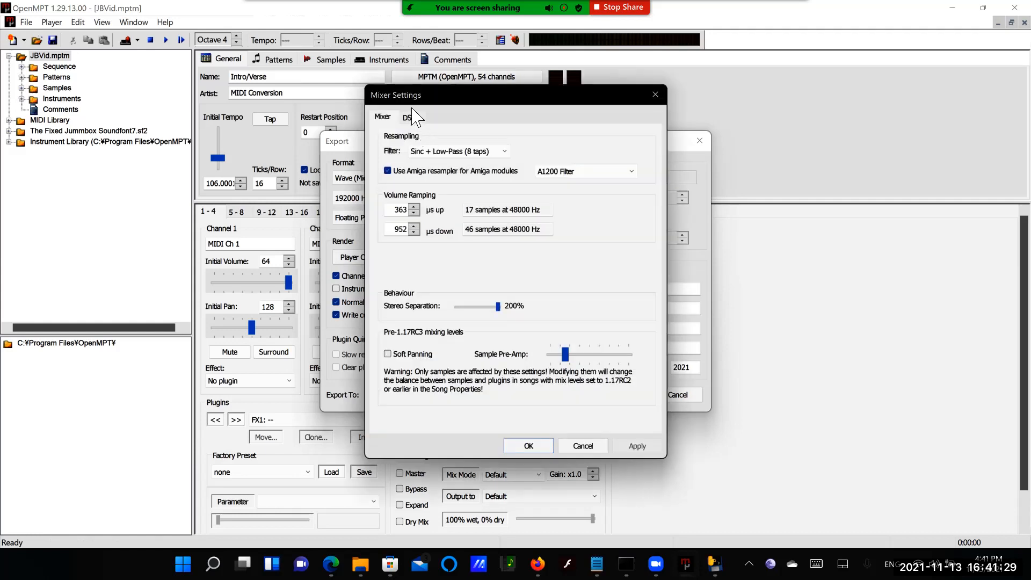
pyautogui.click(402, 122)
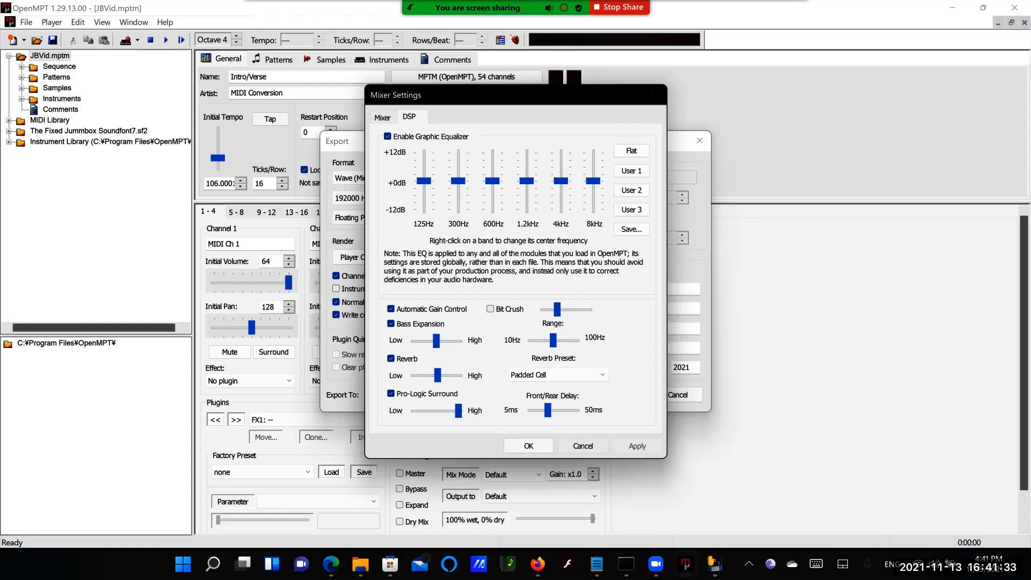
pyautogui.click(655, 94)
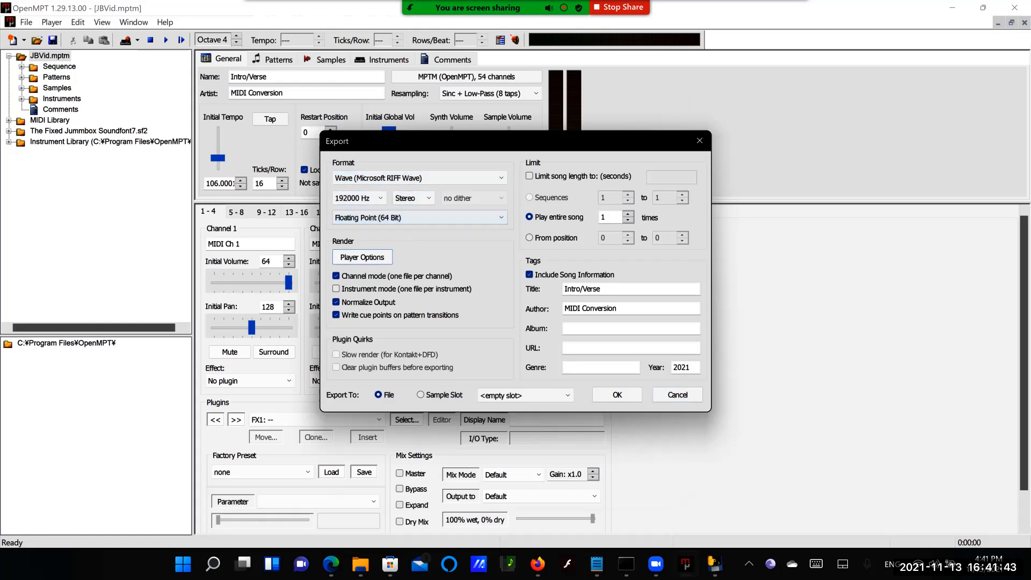
pyautogui.click(677, 395)
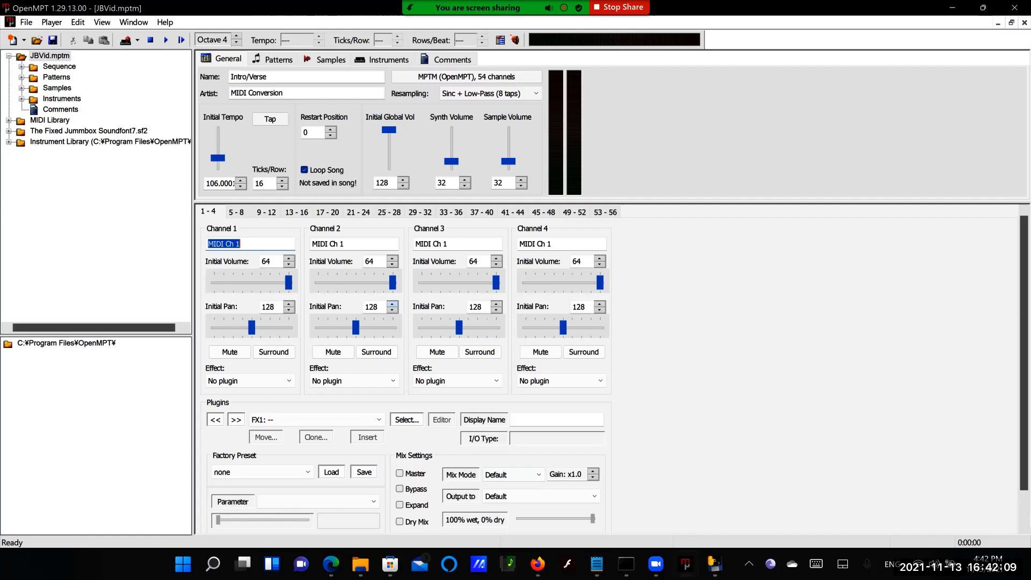
# - Switch to corrscope and set the video template's crf to 17 and the audio template's bitrate to 512k
pyautogui.click(715, 564)
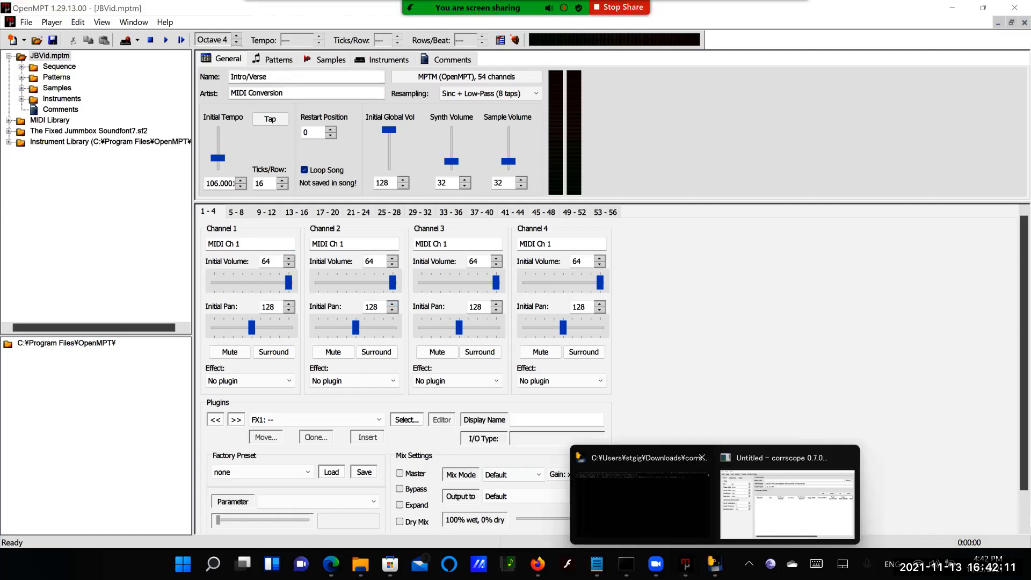
pyautogui.click(795, 497)
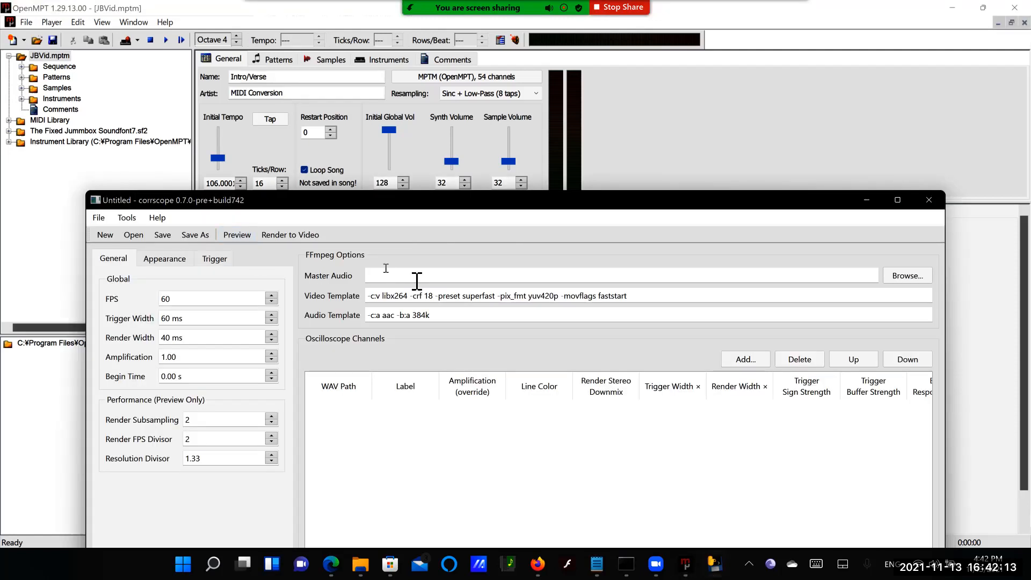
pyautogui.click(438, 295)
pyautogui.press('BackSpace')
pyautogui.write('7')
pyautogui.click(421, 315)
pyautogui.press('BackSpace')
pyautogui.write('512')
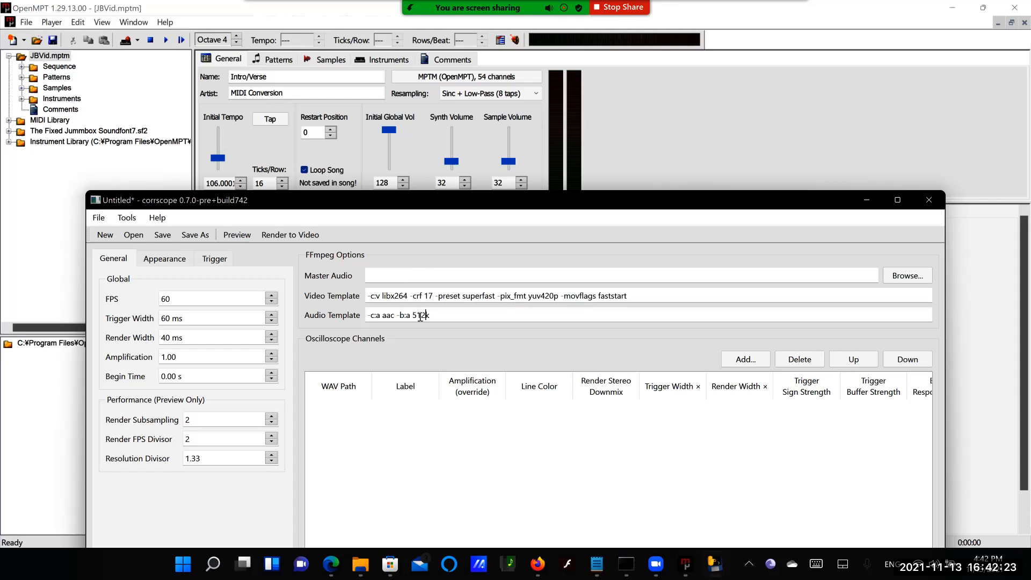
# - Set the frame rate to 56 FPS and the video resolution to 4096x2304
pyautogui.doubleClick(169, 299)
pyautogui.write('56')
pyautogui.click(161, 262)
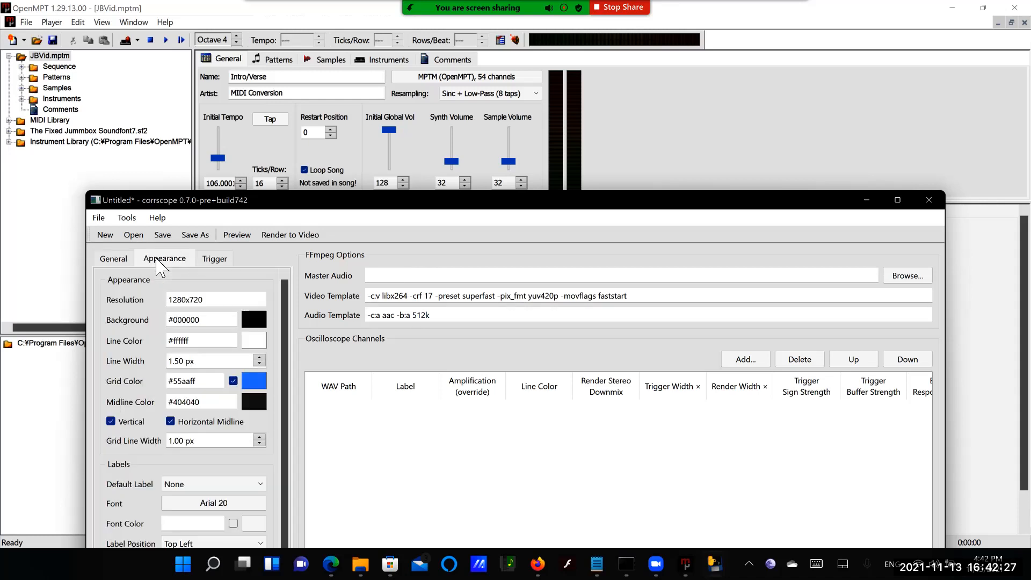
pyautogui.doubleClick(203, 298)
pyautogui.write('4')
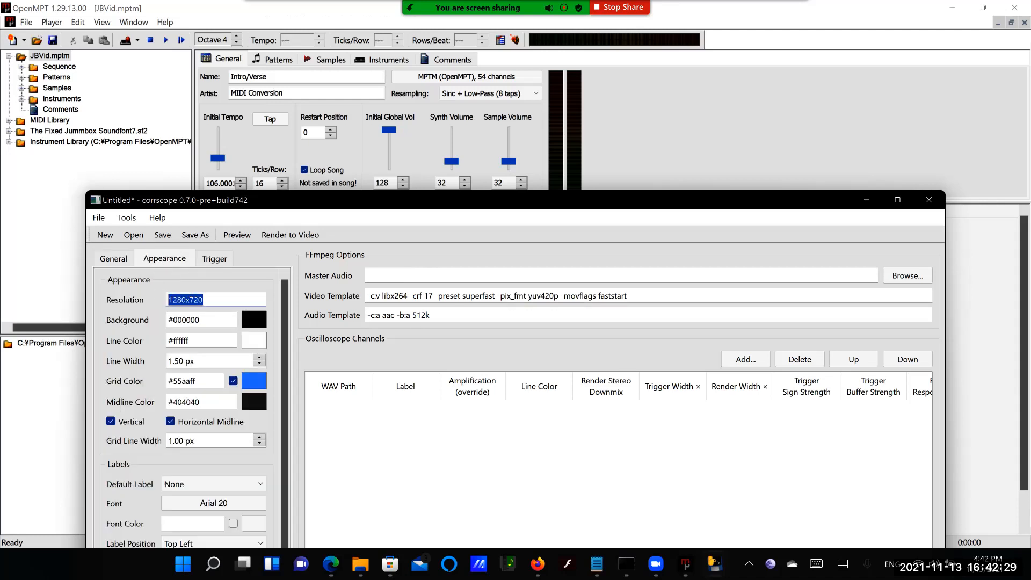
pyautogui.write('096x')
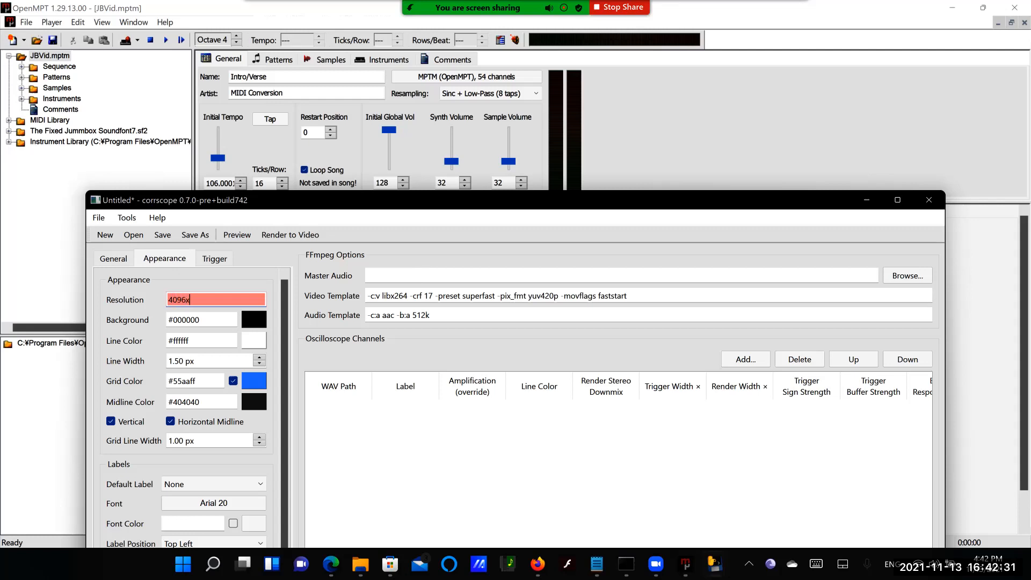
pyautogui.write('2304')
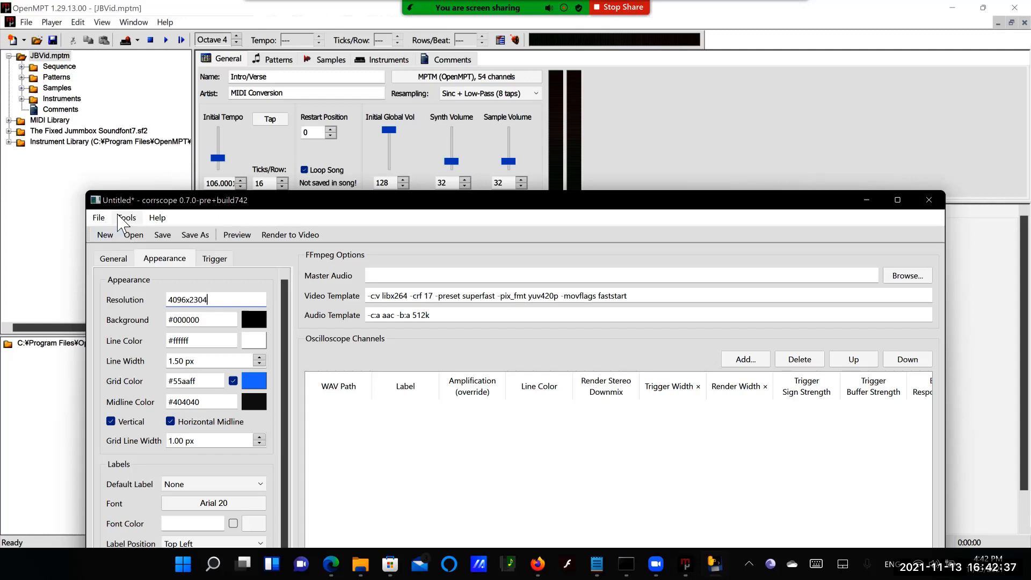
# - Maximize the corrscope window, set the downmix mode to Stereo and the stereo orientation to Vertical
pyautogui.moveTo(115, 203); pyautogui.dragTo(134, 5)
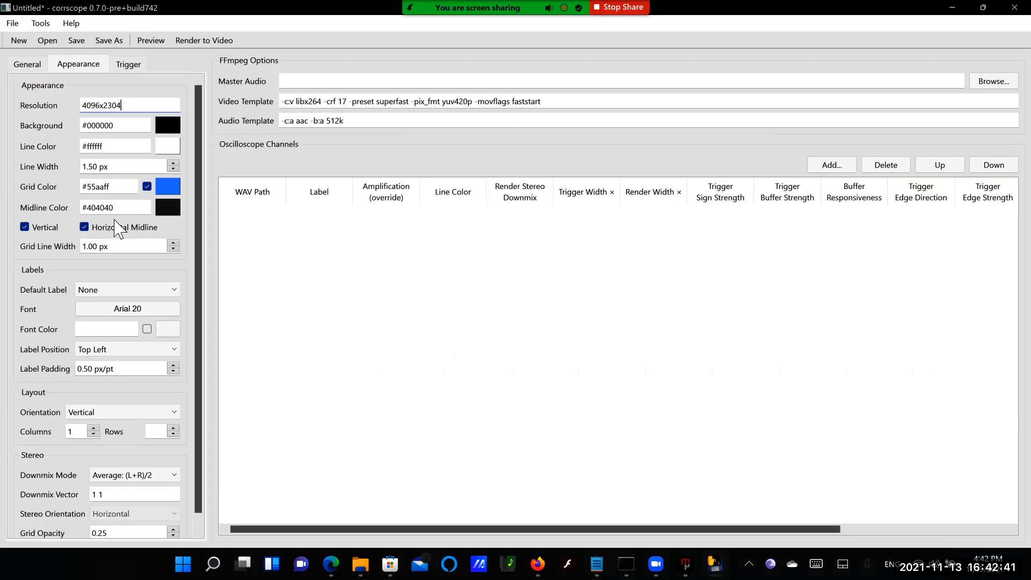
pyautogui.click(121, 411)
pyautogui.click(81, 437)
pyautogui.scroll(-1, 80, 437)
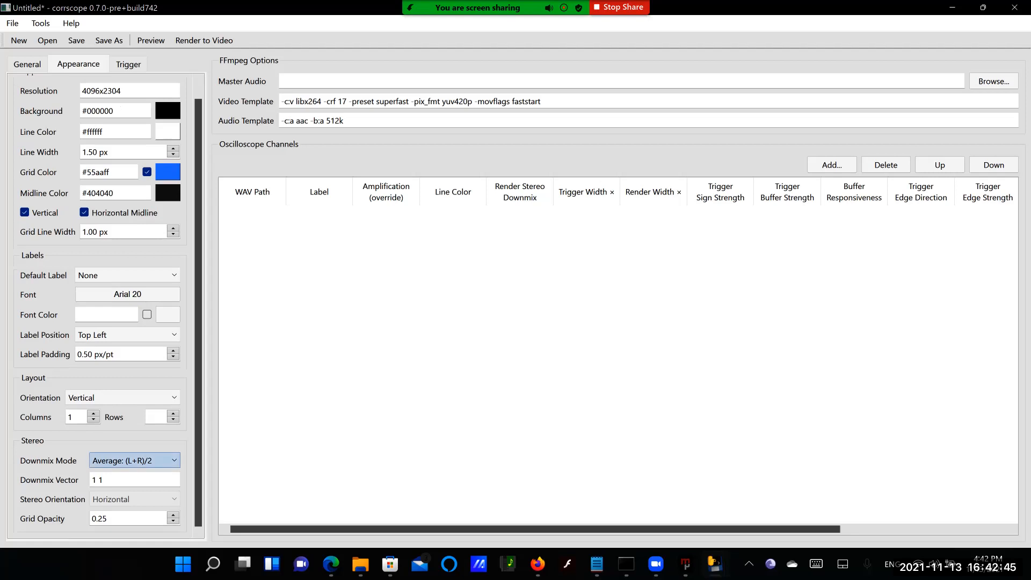
pyautogui.click(134, 461)
pyautogui.click(108, 496)
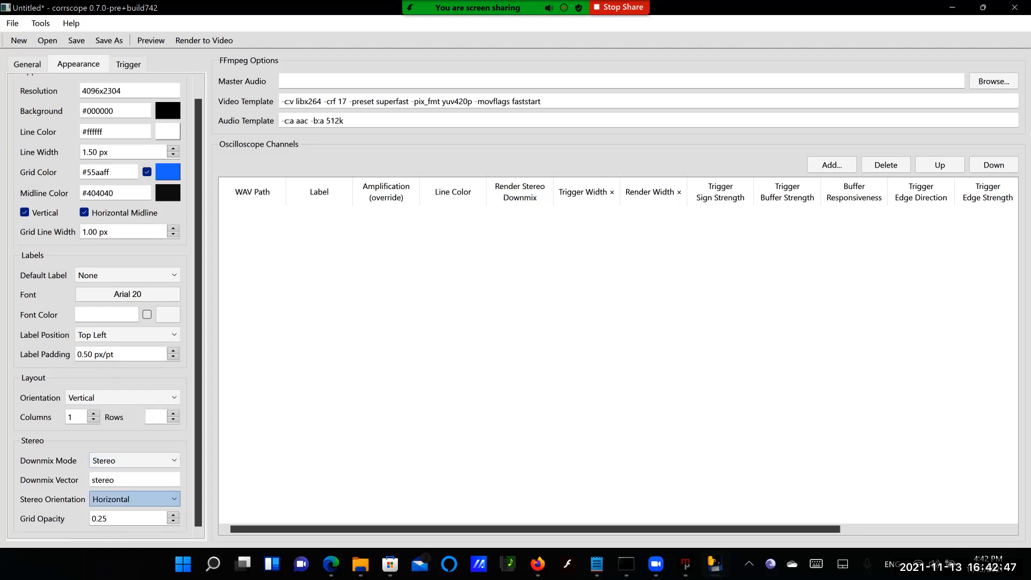
pyautogui.click(135, 498)
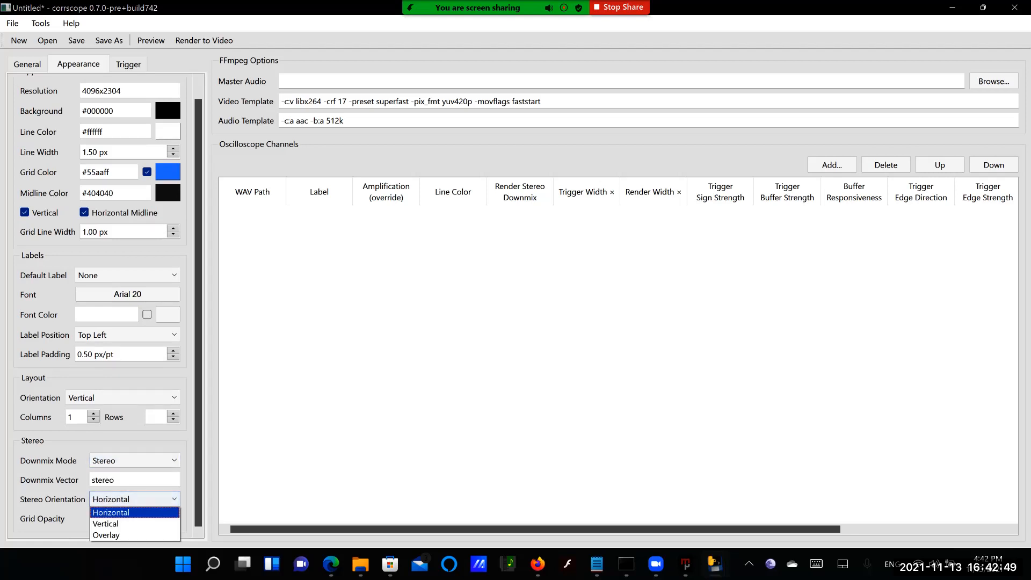
pyautogui.click(105, 524)
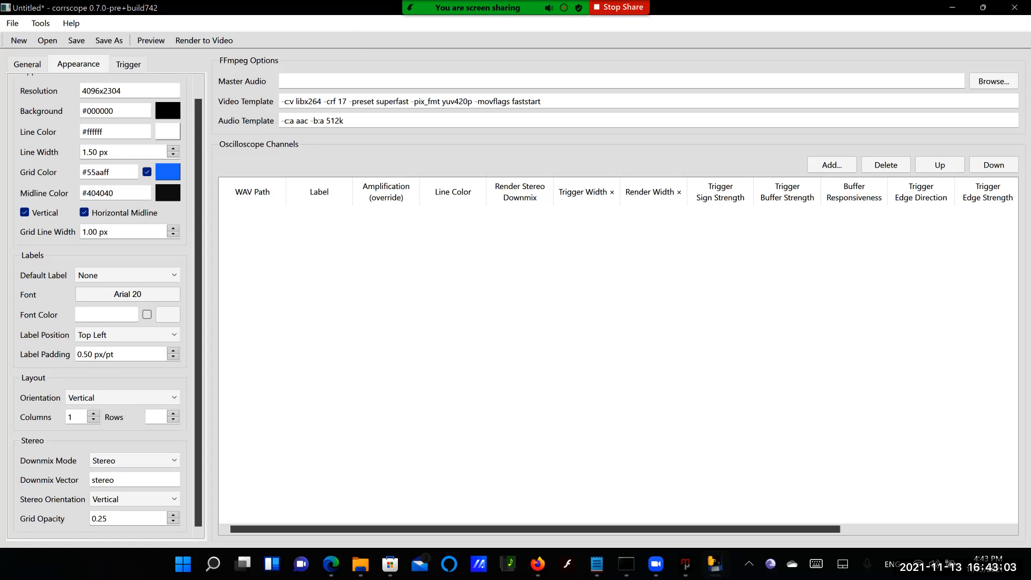
# - Switch back to OpenMPT and play JBVid.mptm from its pattern view
pyautogui.hotkey('alt', 'Tab')
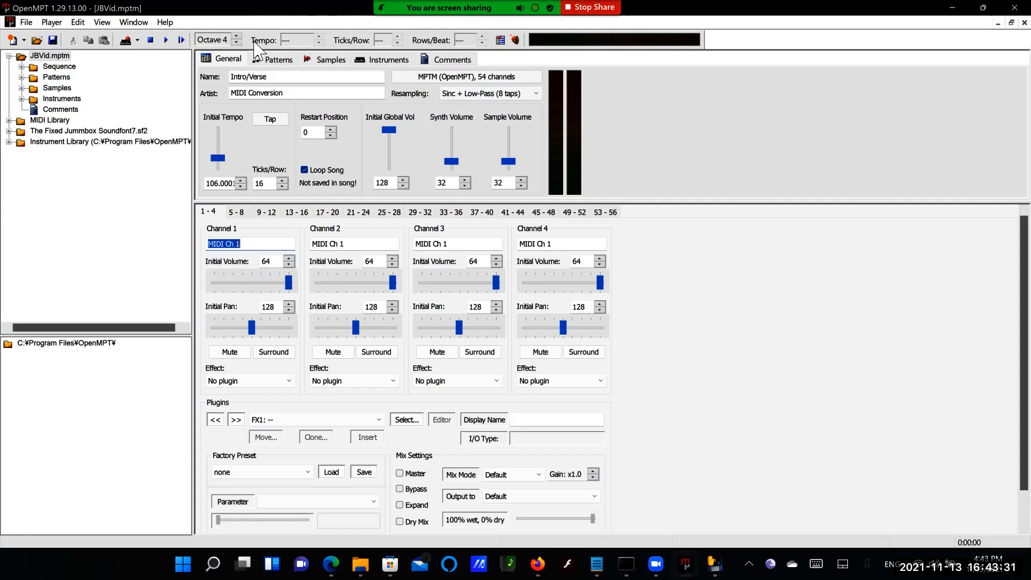
pyautogui.click(274, 59)
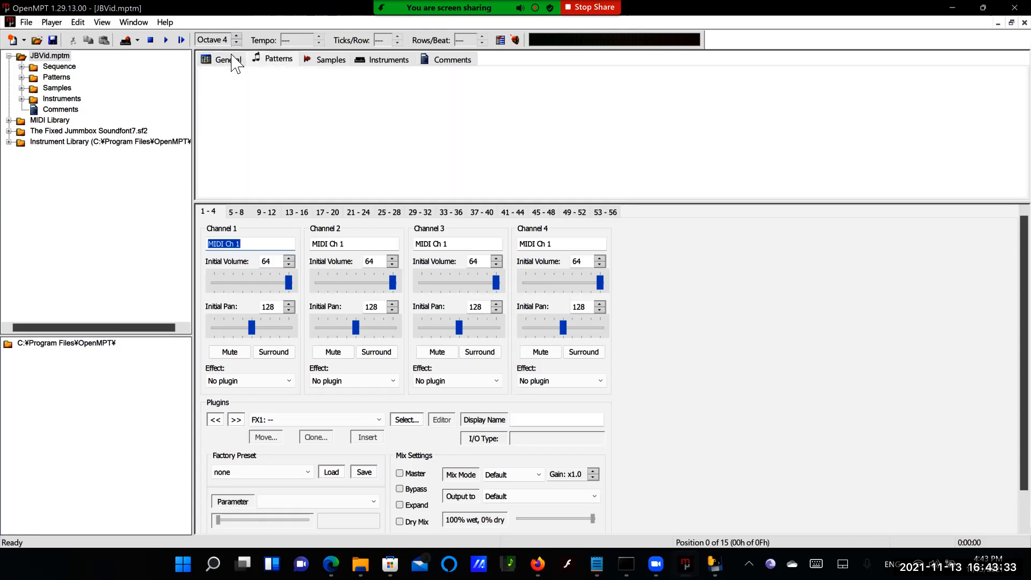
pyautogui.click(181, 39)
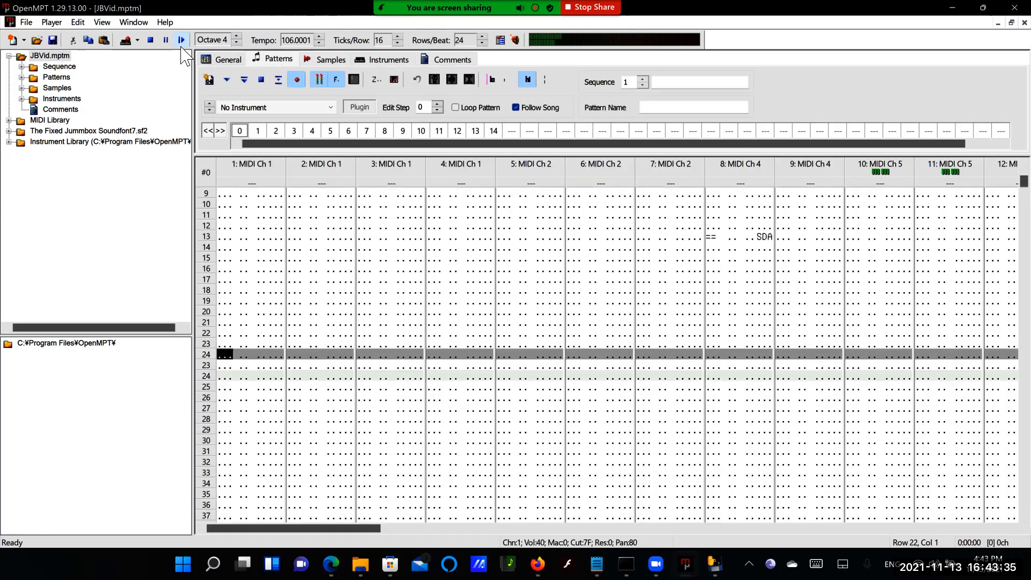